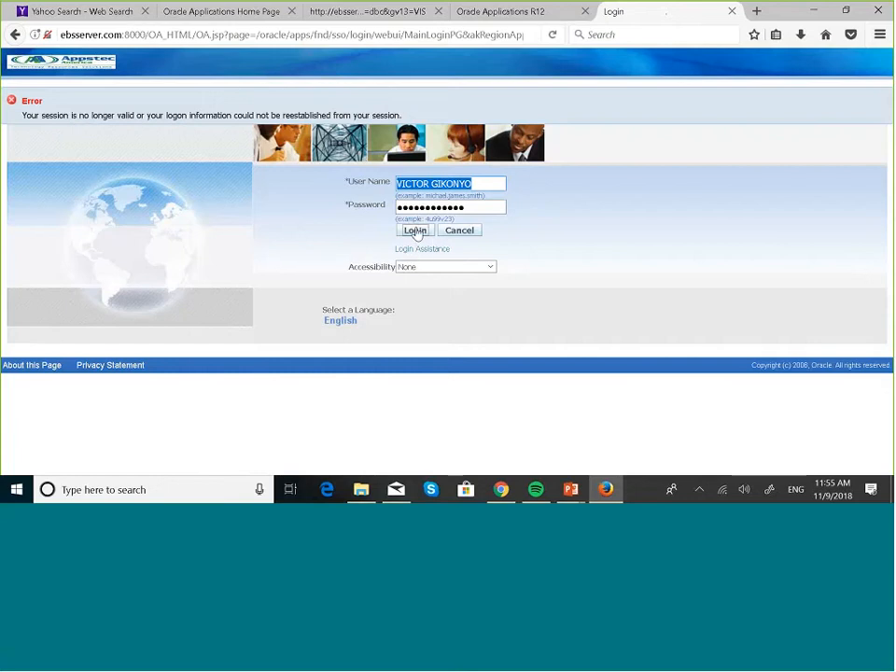
Step: Sign in to the applications home page and close the extra home page tab
click(417, 232)
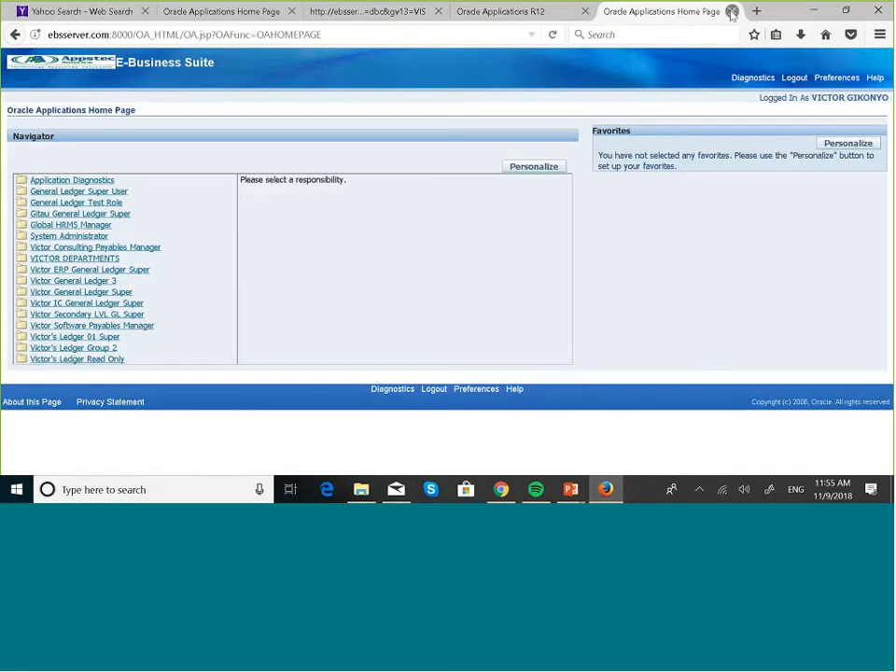
click(733, 11)
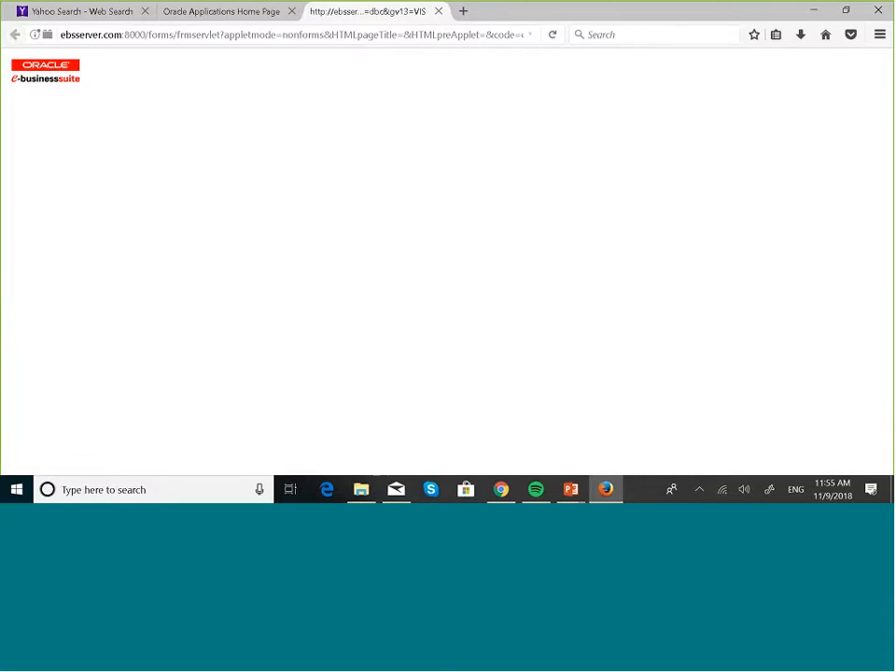
click(170, 13)
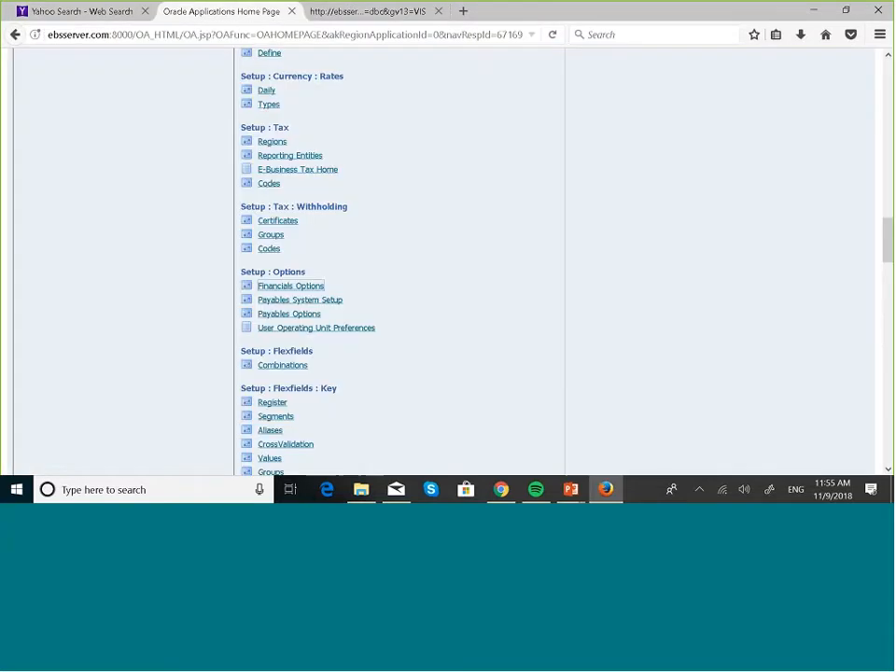
scroll(447, 224, up, 3)
scroll(446, 224, up, 10)
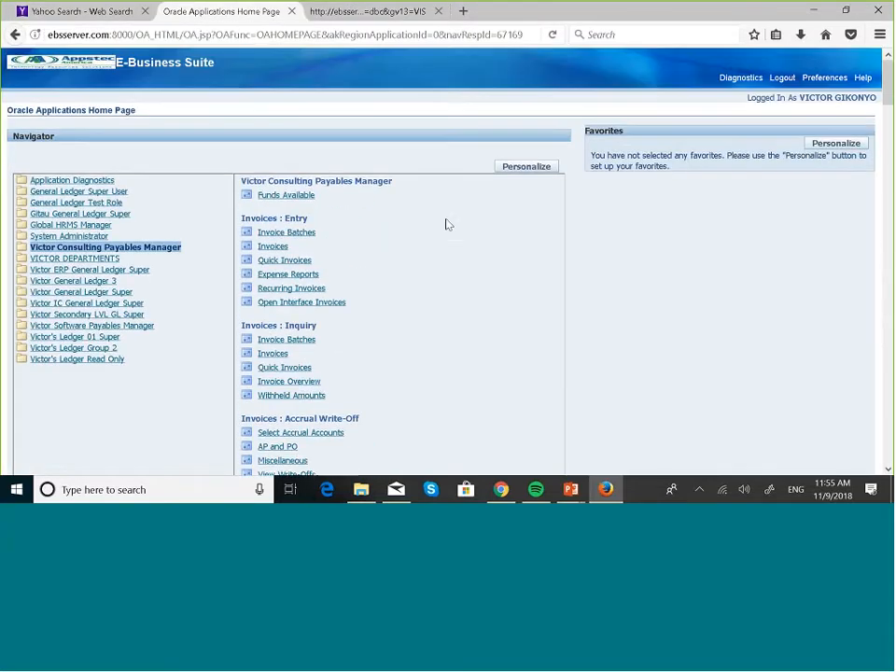
Step: Log out and sign back in with the saved user account
click(793, 80)
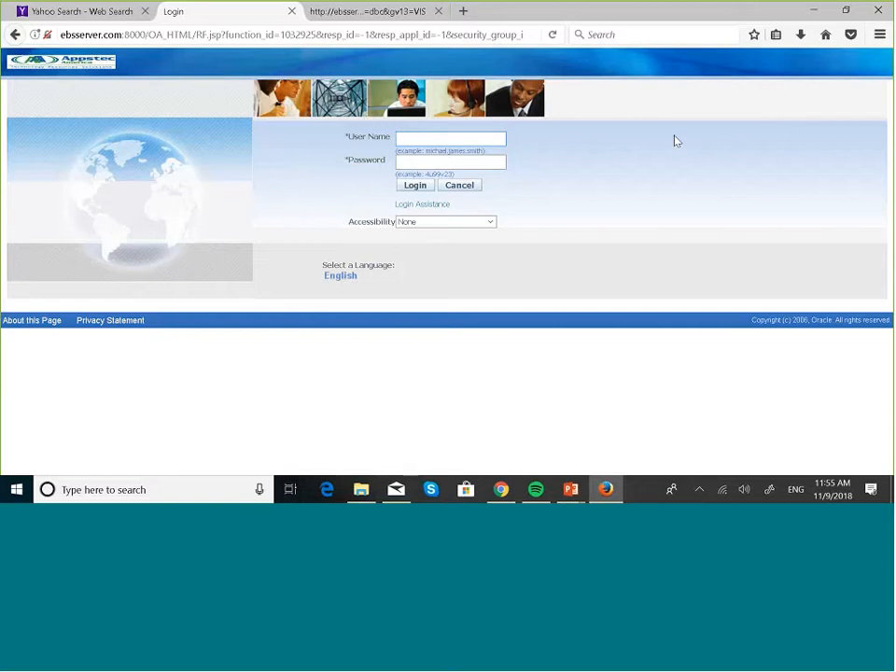
text(bo)
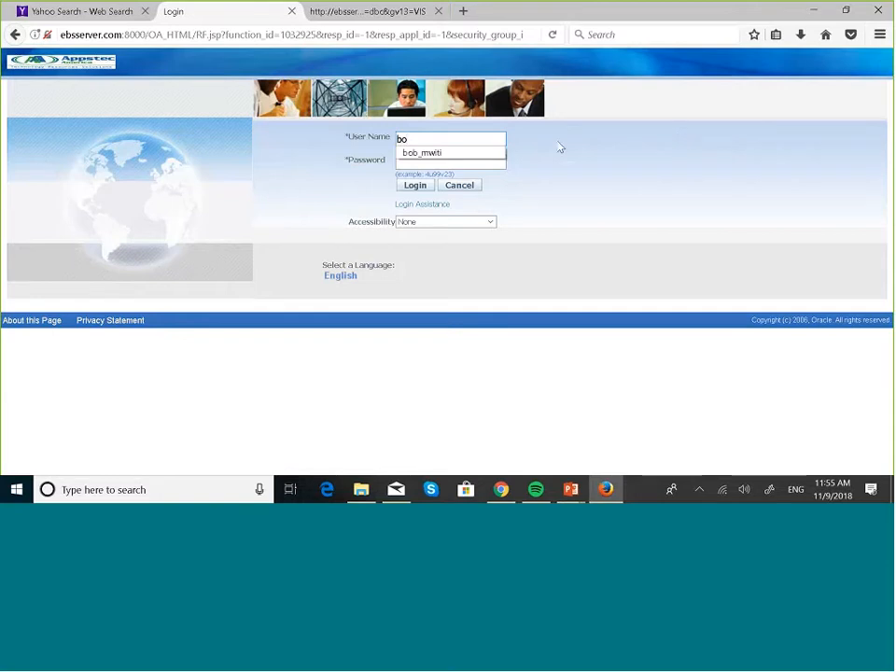
click(468, 152)
click(415, 185)
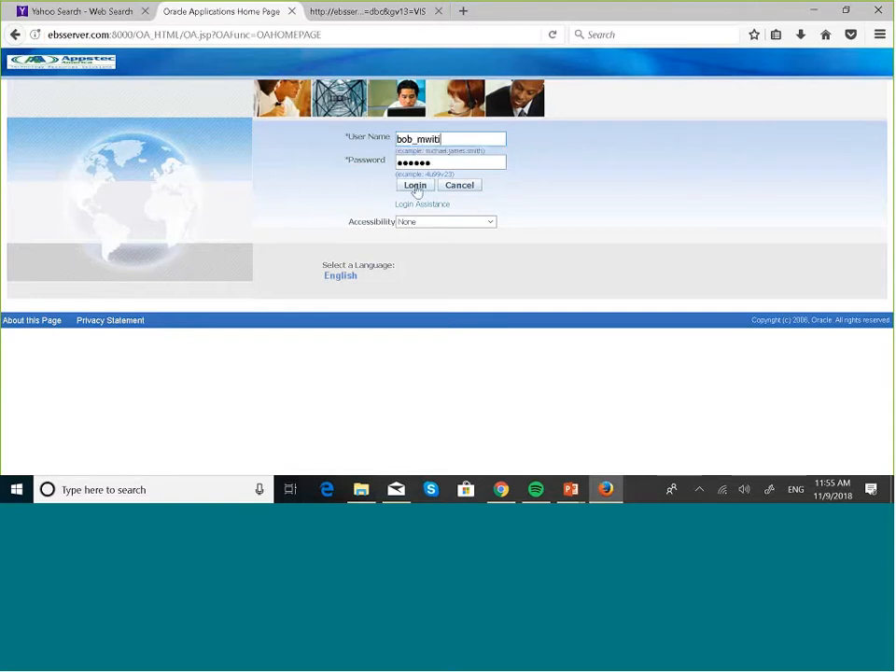
click(350, 13)
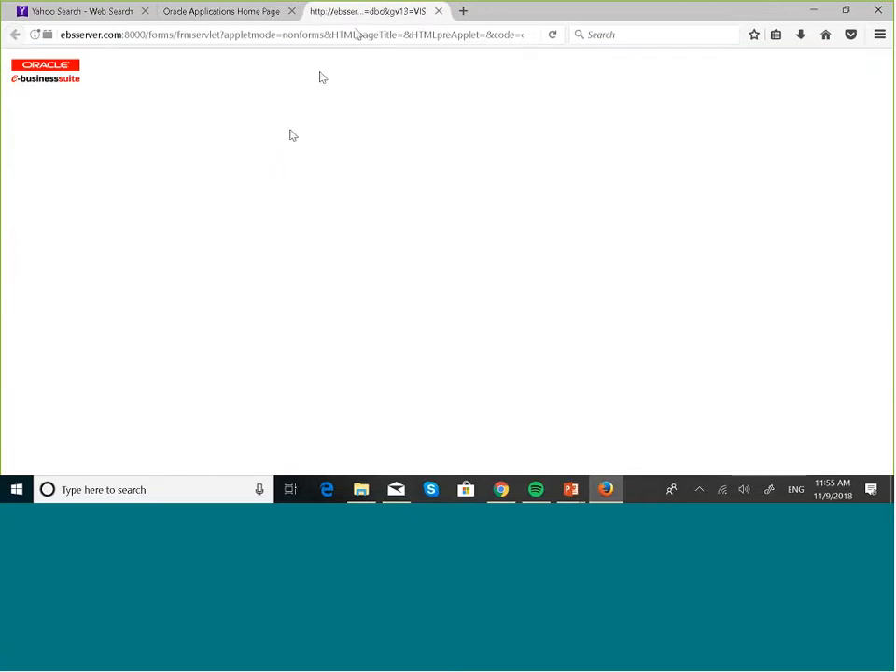
click(166, 18)
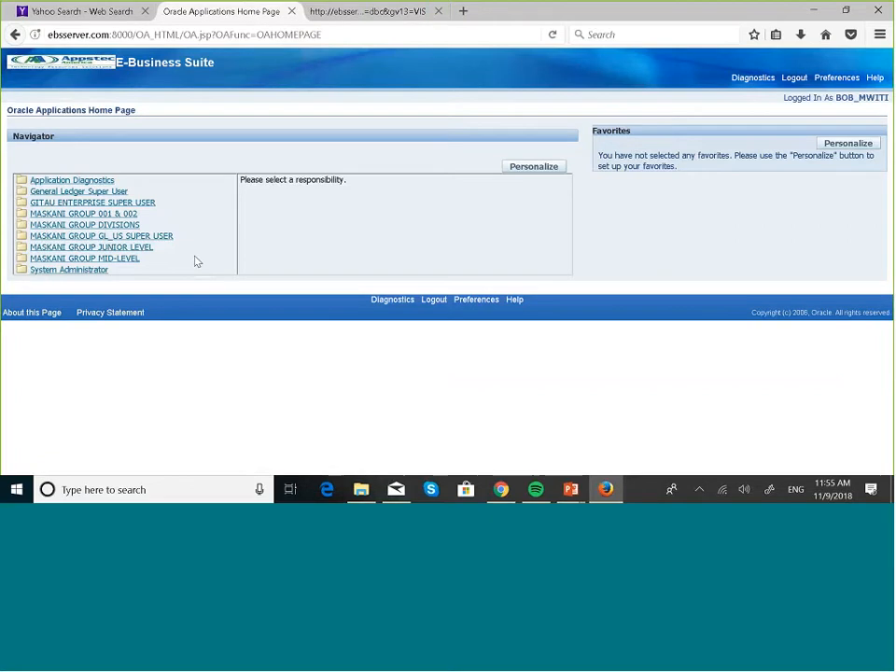
Step: Choose the MASKANI GROUP GL_US SUPER USER responsibility and open the Enter Journals form
click(139, 240)
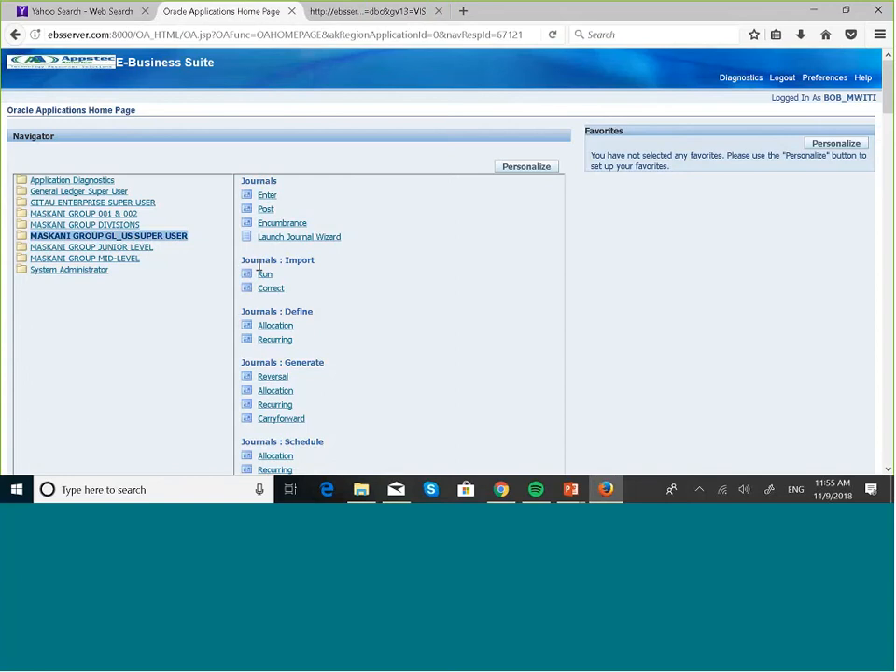
scroll(346, 303, down, 1)
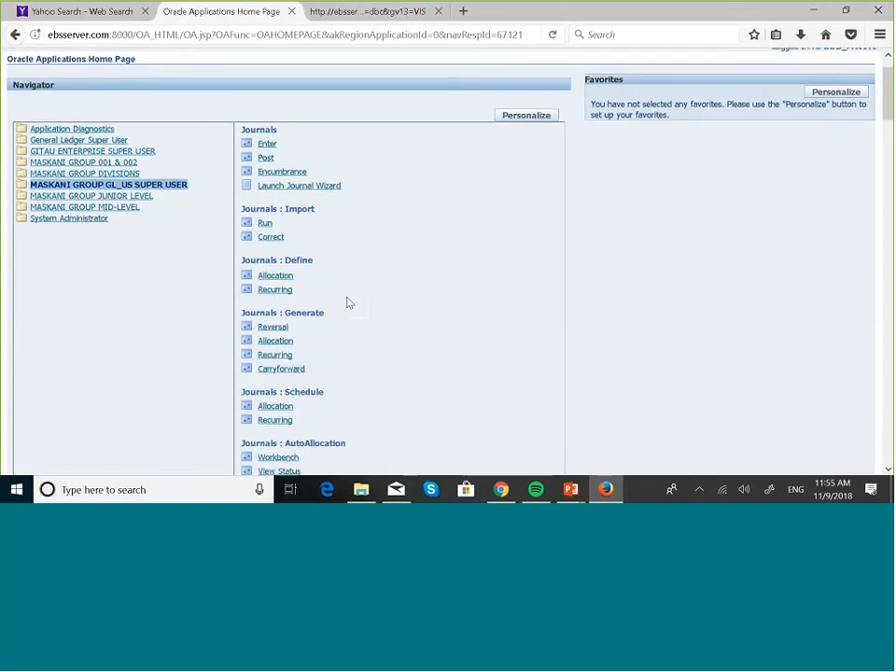
scroll(346, 303, down, 1)
scroll(346, 303, up, 1)
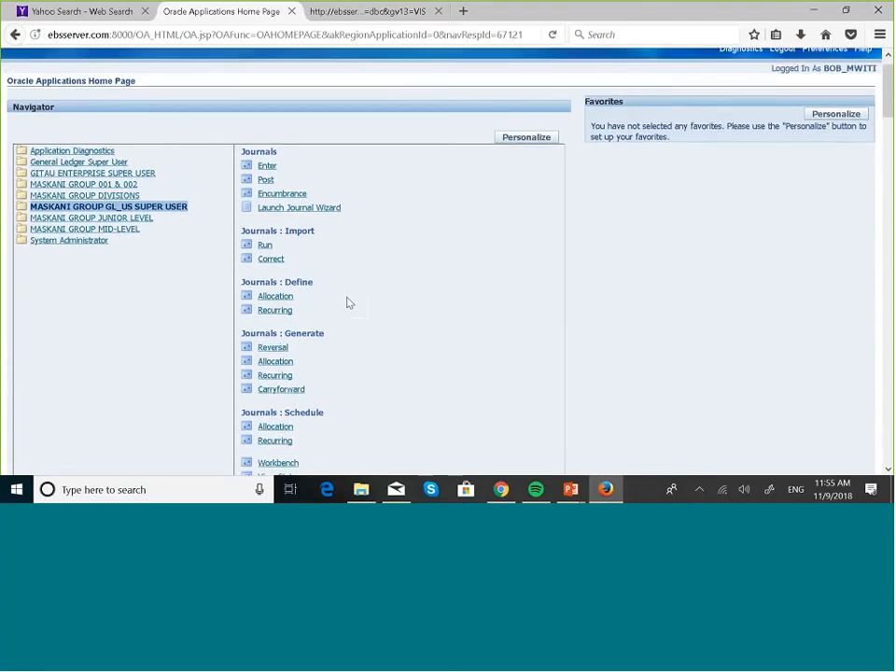
click(267, 169)
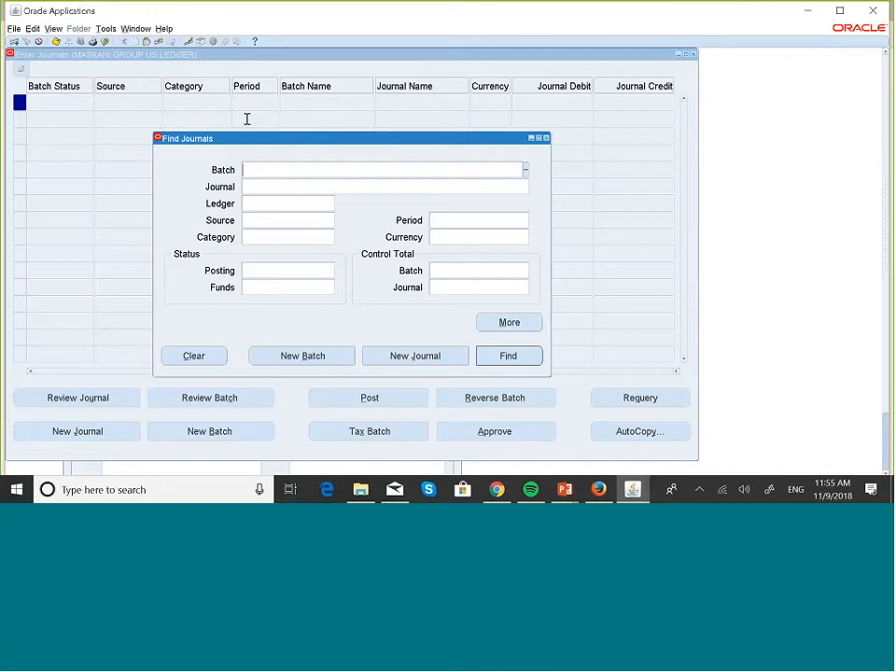
Step: Find All My Requests through View > Requests to list recent concurrent requests
key(alt+v)
key(r)
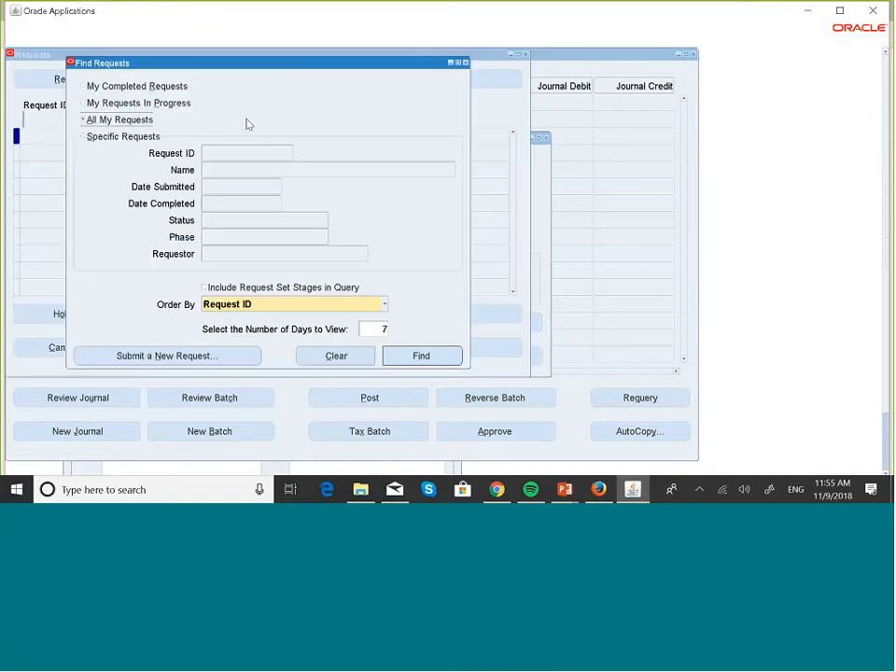
click(421, 355)
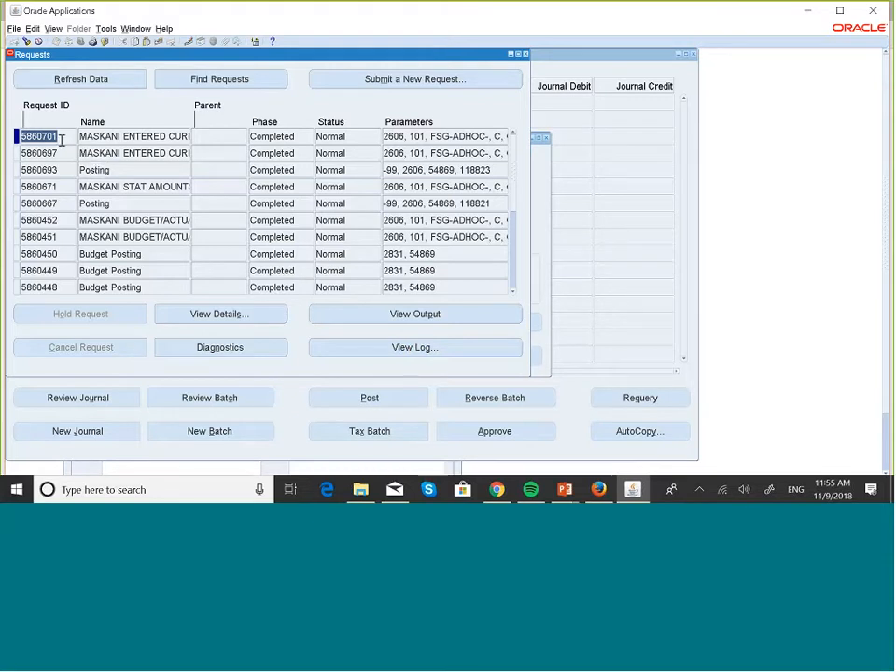
Step: View the latest request's output, the MASKANI ENTERED CURRENCY report for OCT-18
click(384, 319)
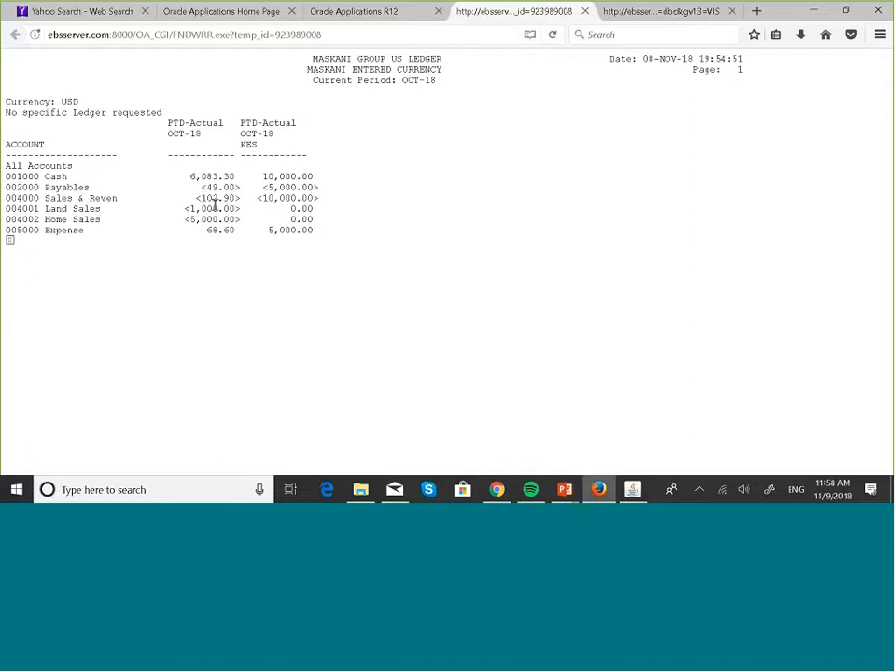
Step: Switch from the browser report back to the Oracle forms Requests window
click(634, 491)
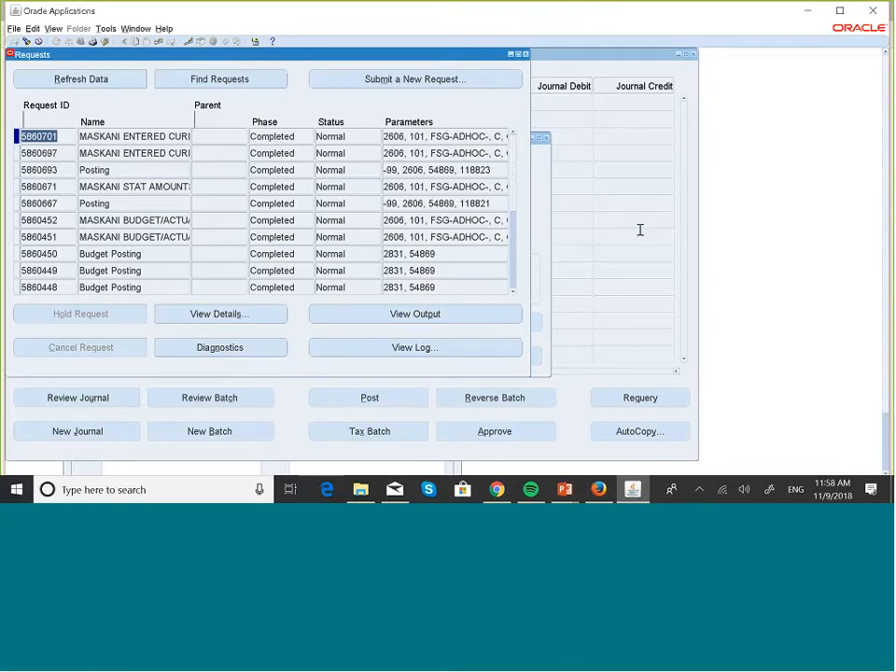
click(599, 491)
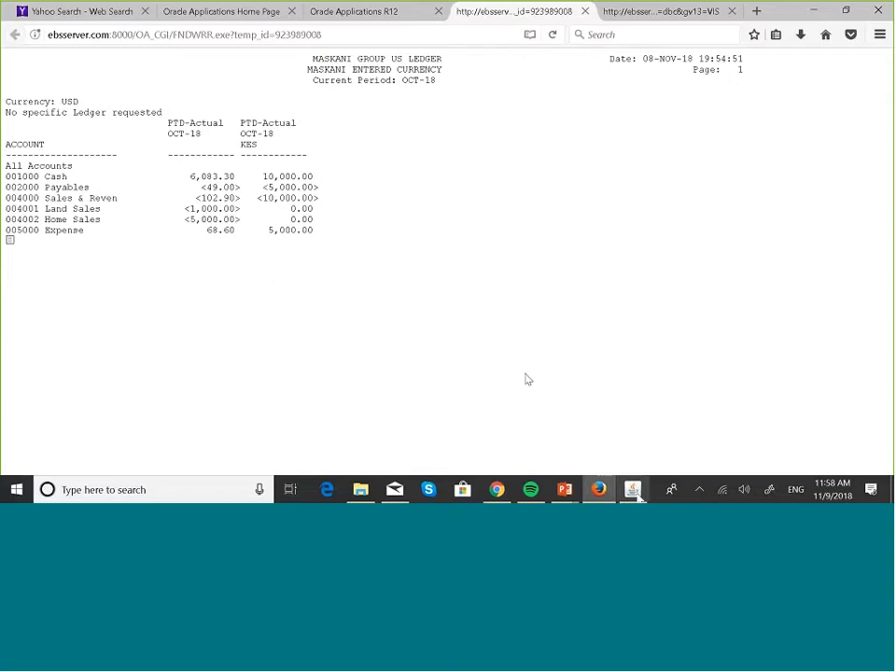
mouse_move(639, 500)
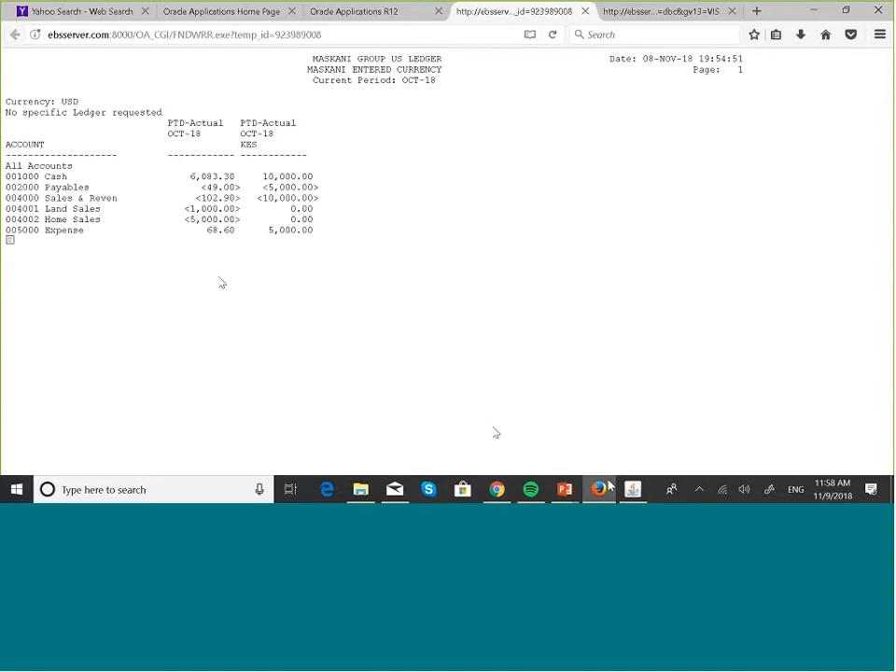
click(607, 486)
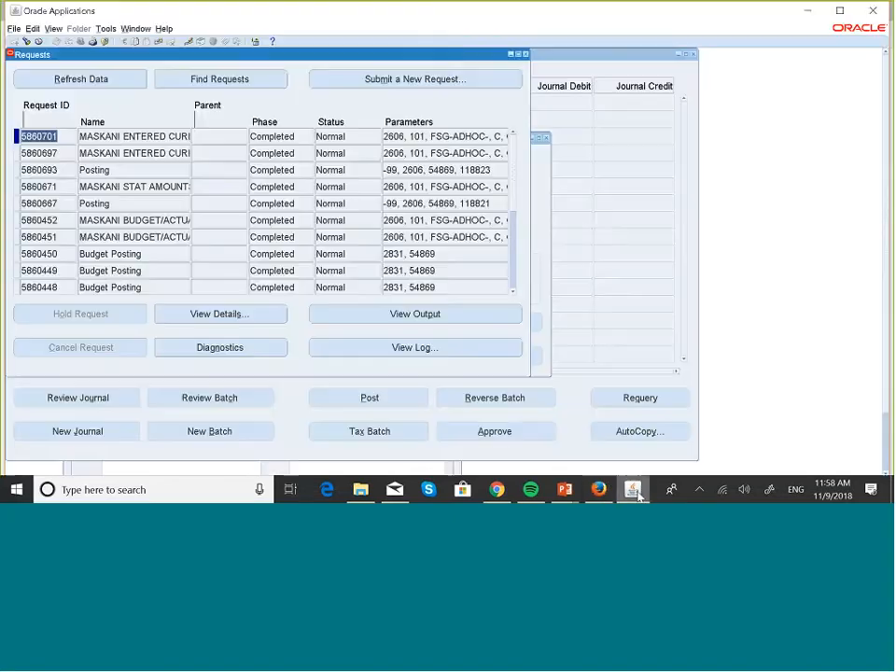
Step: Close the Requests, Find Journals and Enter Journals windows
click(527, 56)
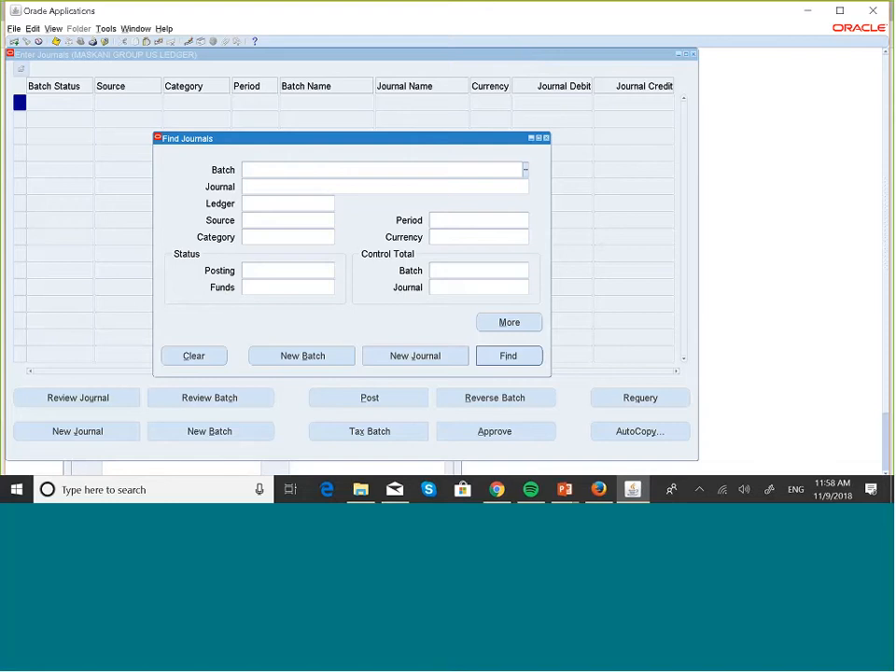
click(546, 138)
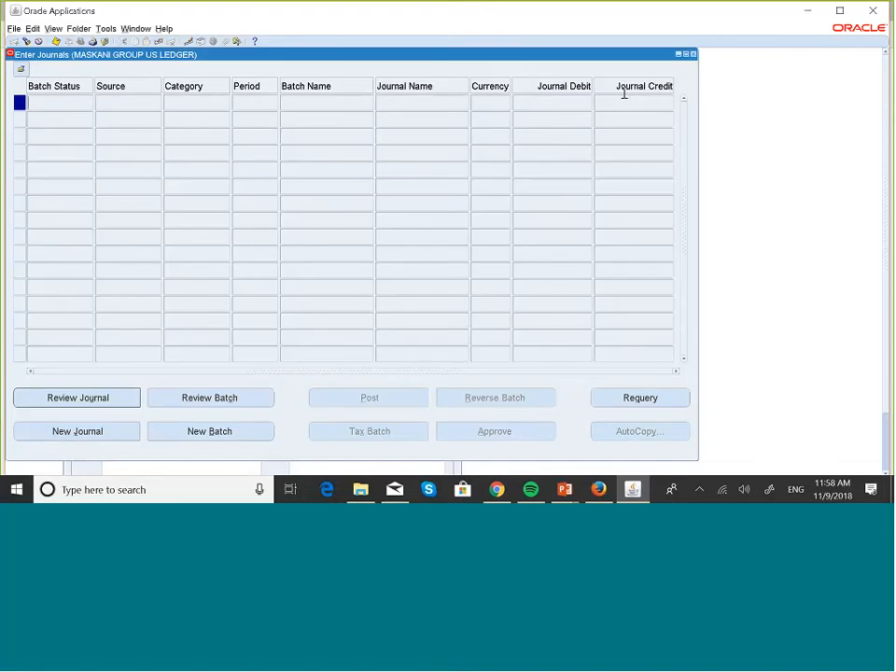
click(693, 54)
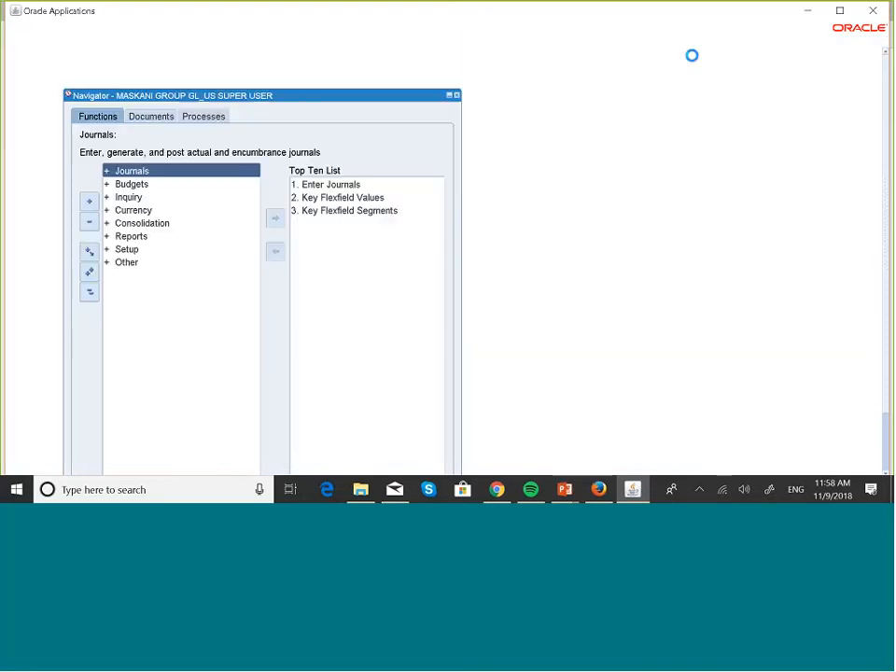
Step: Open the Row Order form from Reports > Define > Order in the Navigator
double_click(136, 236)
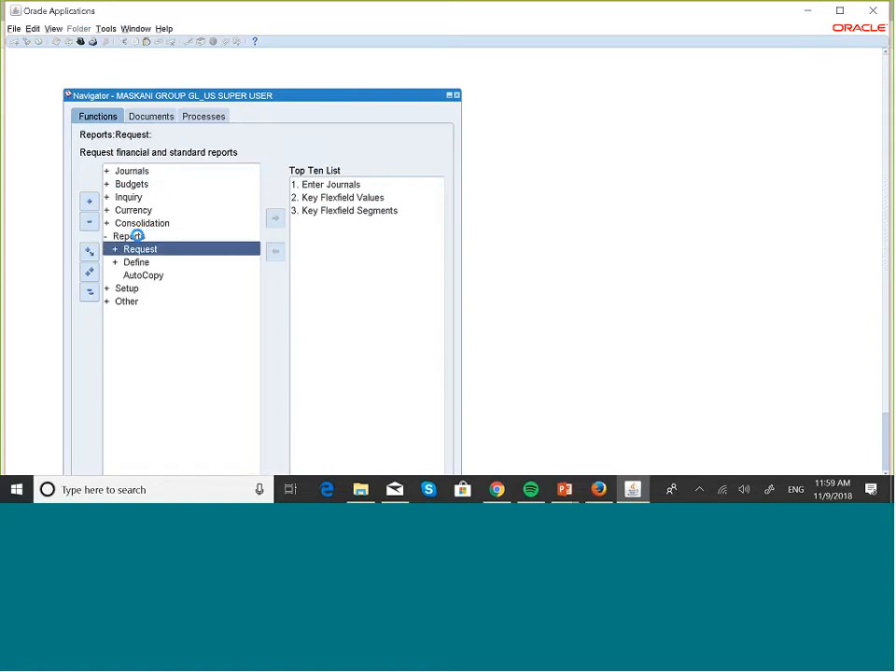
key(Down)
key(Return)
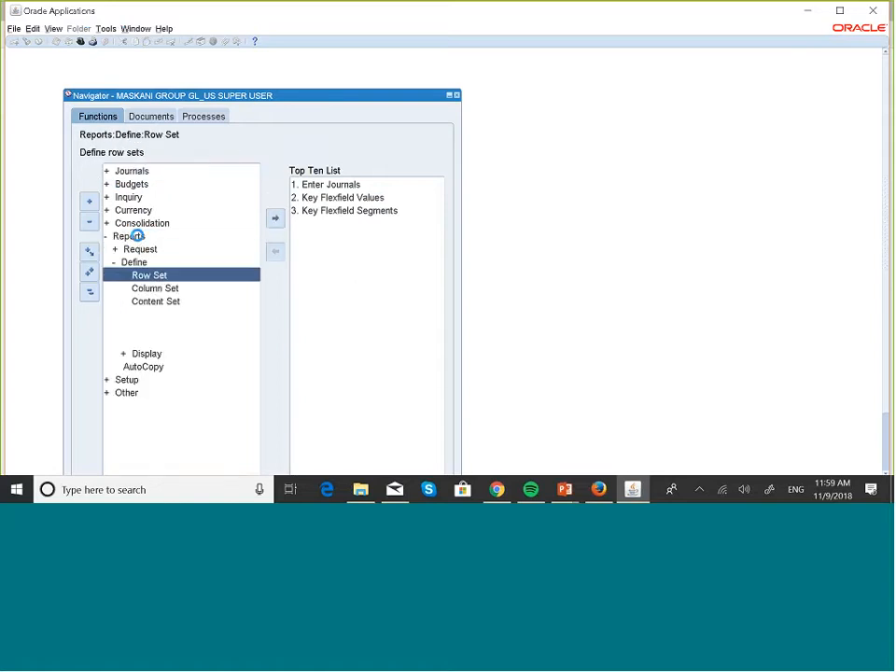
key(Down)
key(Down)
key(Down)
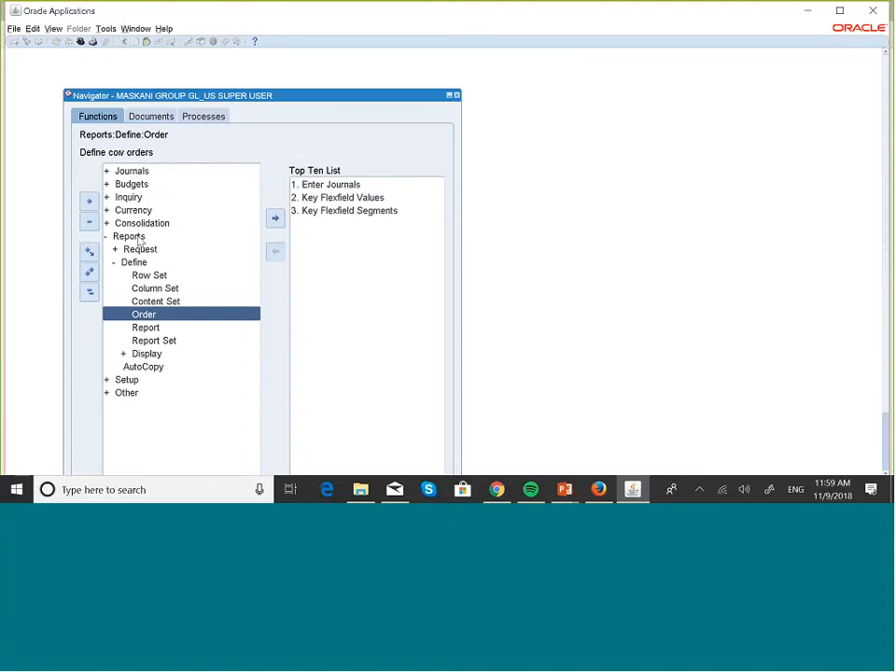
key(Return)
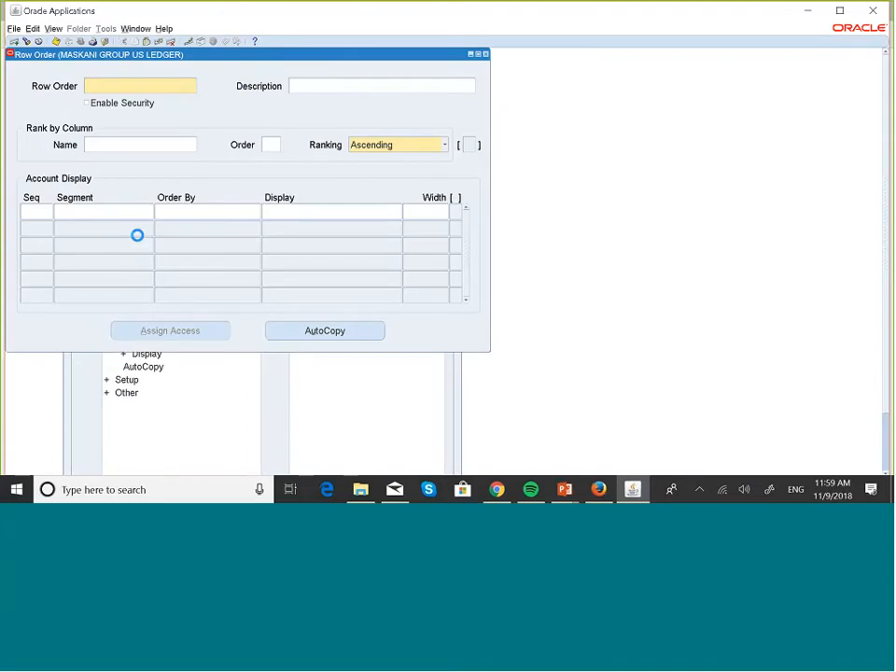
Step: Query row orders matching MASKA% to load MASKANI ROW ORDER
key(F11)
key(Caps_Lock)
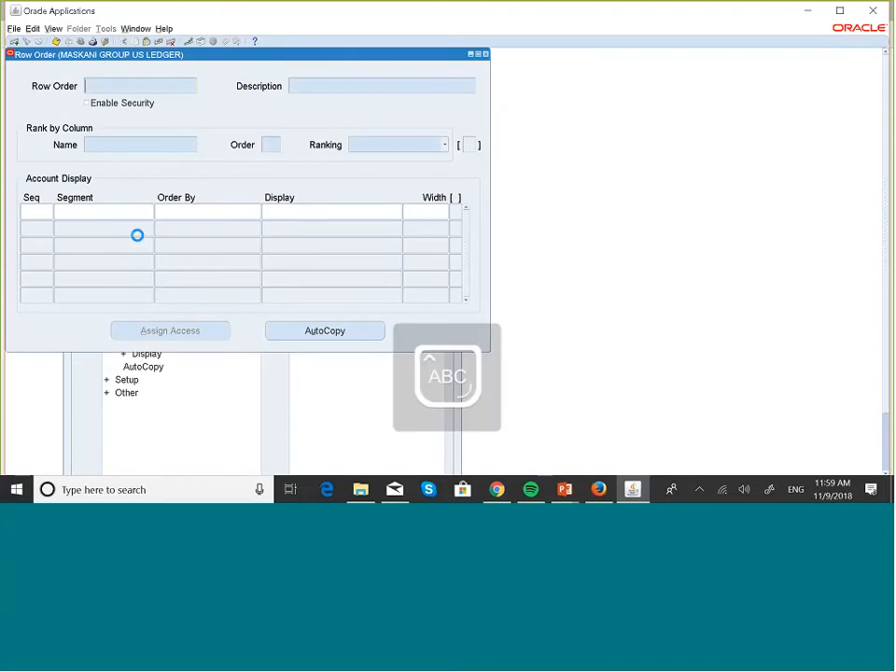
text(MAS)
text(KA%)
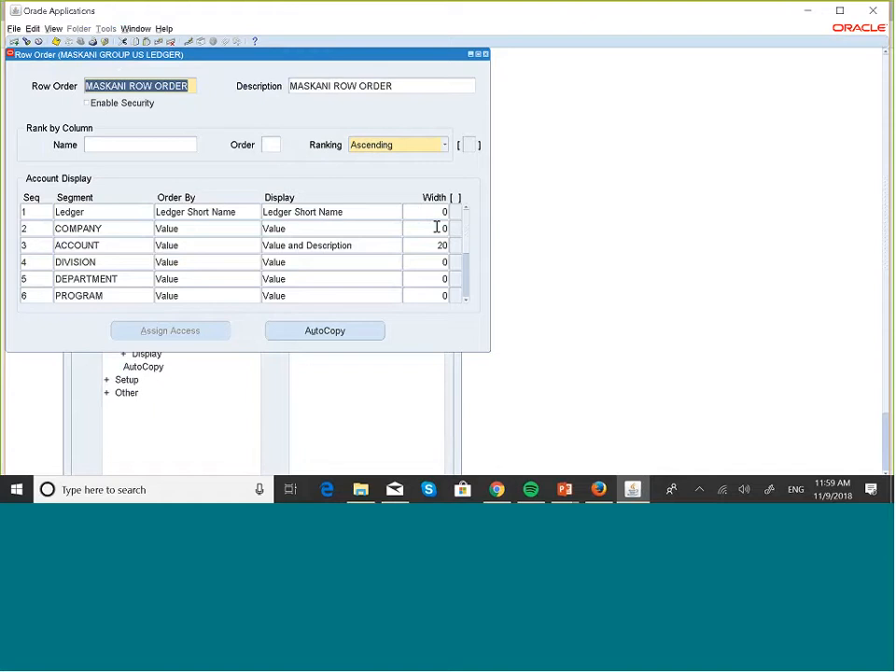
Step: Set the COMPANY width to 6 and order the Ledger row by Ledger Short Name
click(441, 229)
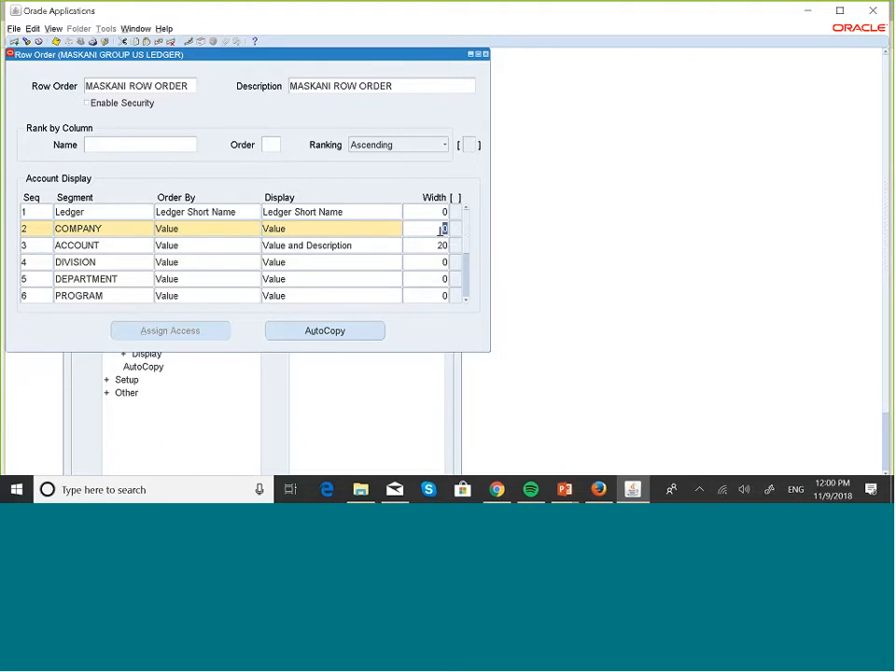
text(6)
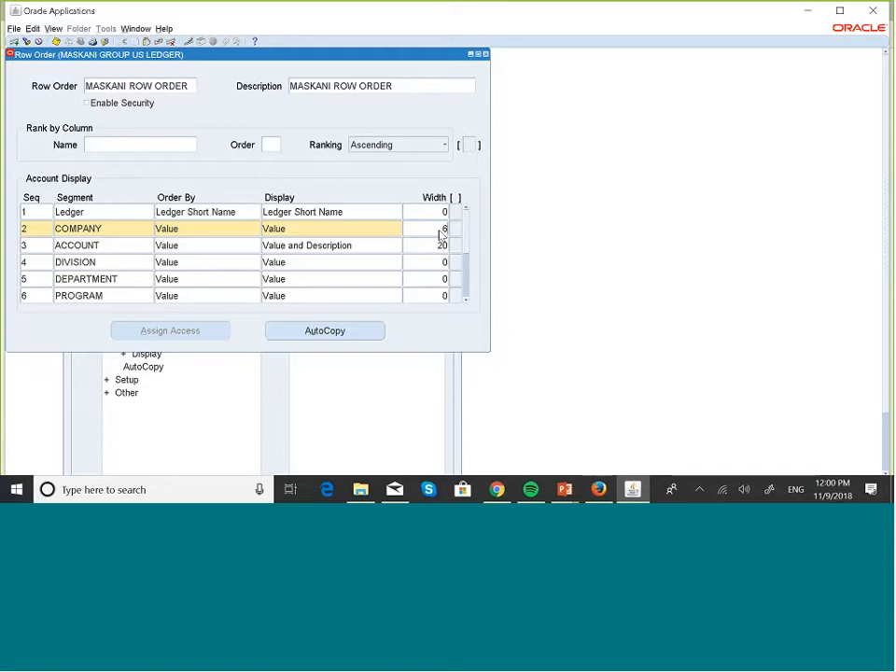
click(224, 227)
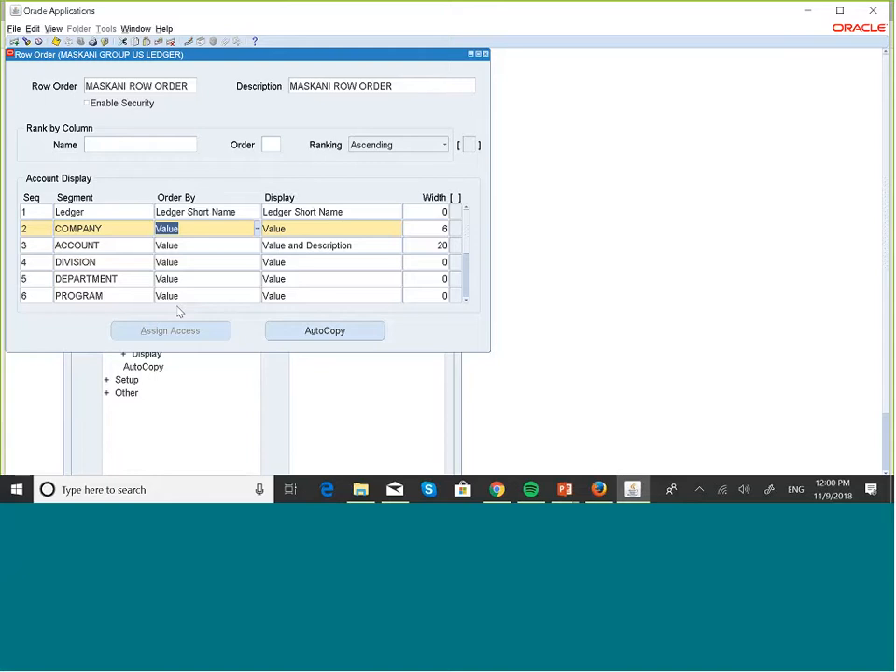
click(217, 212)
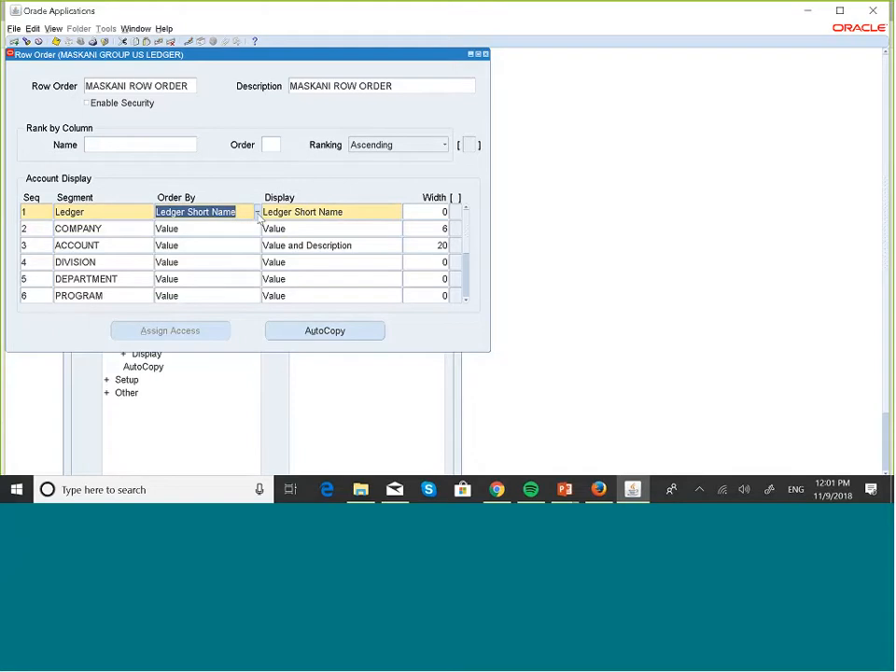
click(257, 213)
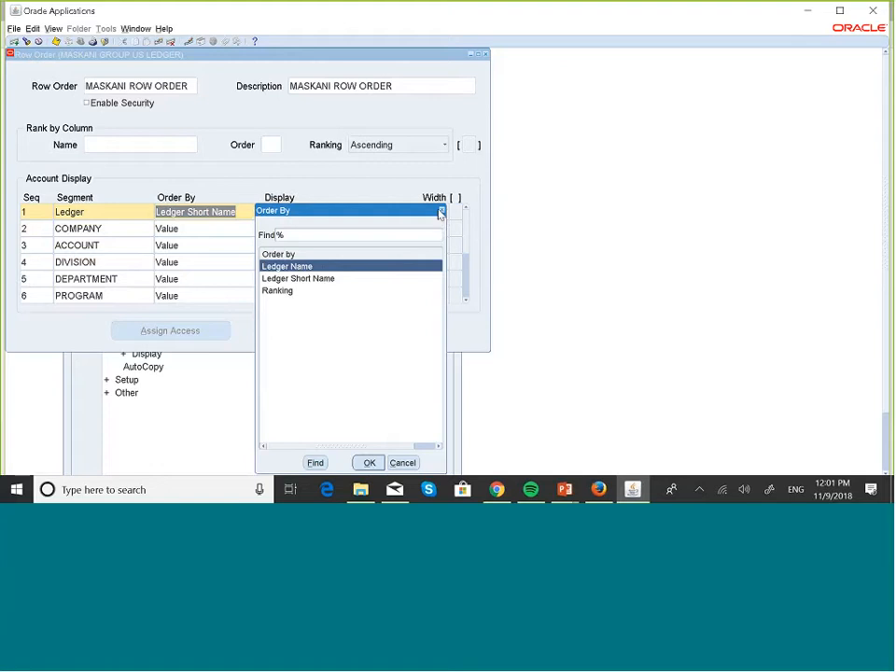
click(324, 281)
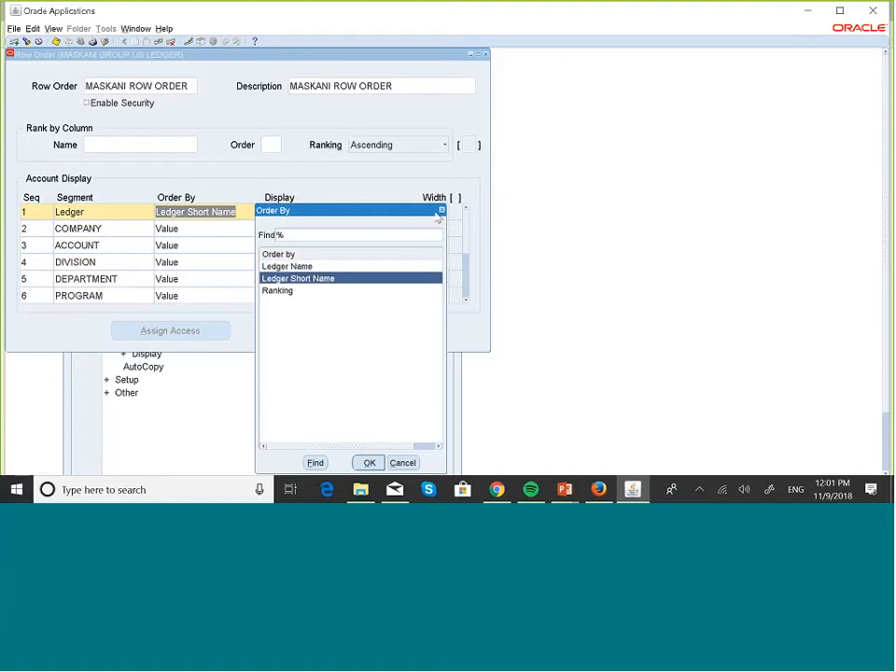
click(369, 462)
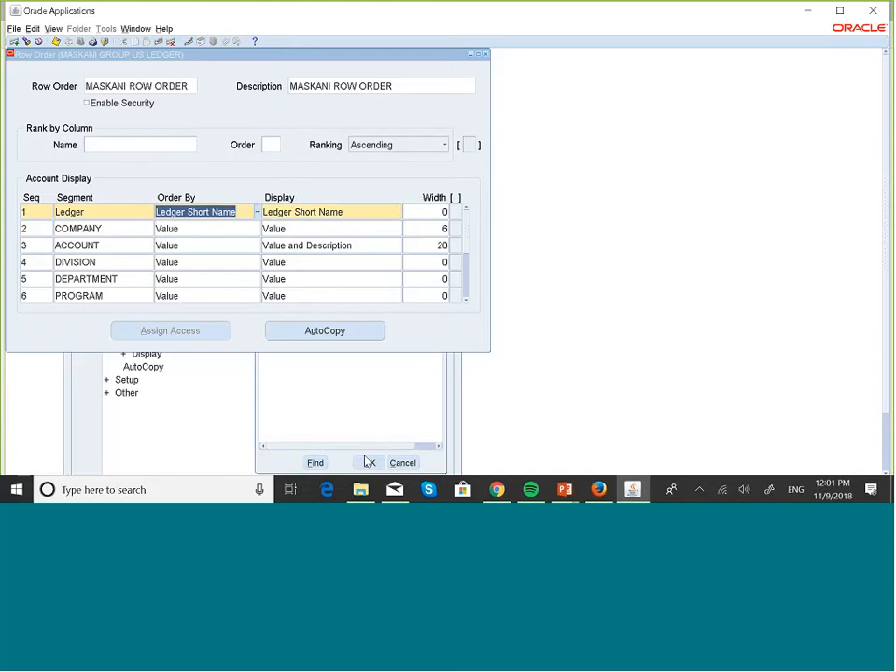
Step: Leave COMPANY's ordering unchanged, set ACCOUNT to order by Value, and return to the report output
click(222, 229)
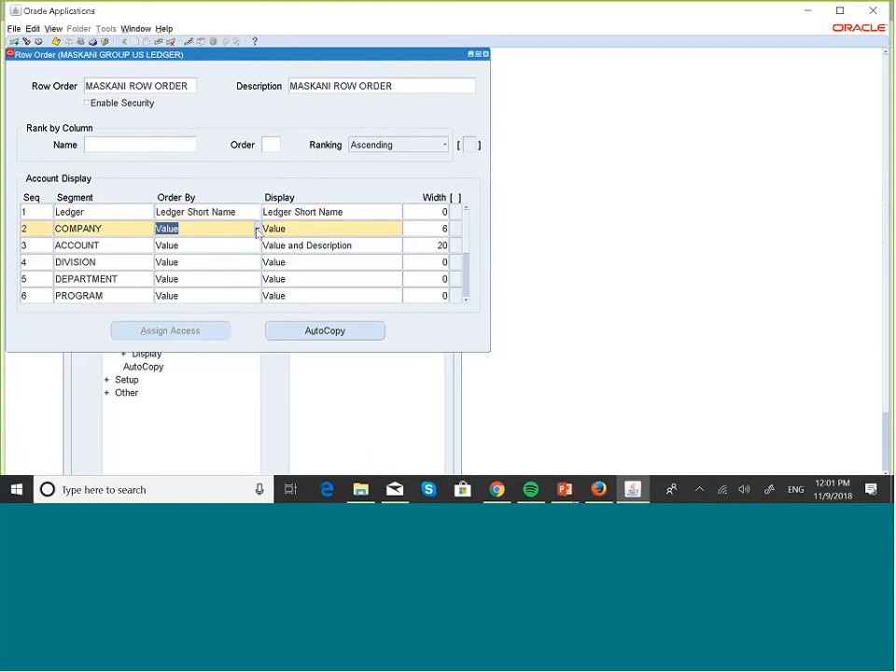
click(257, 231)
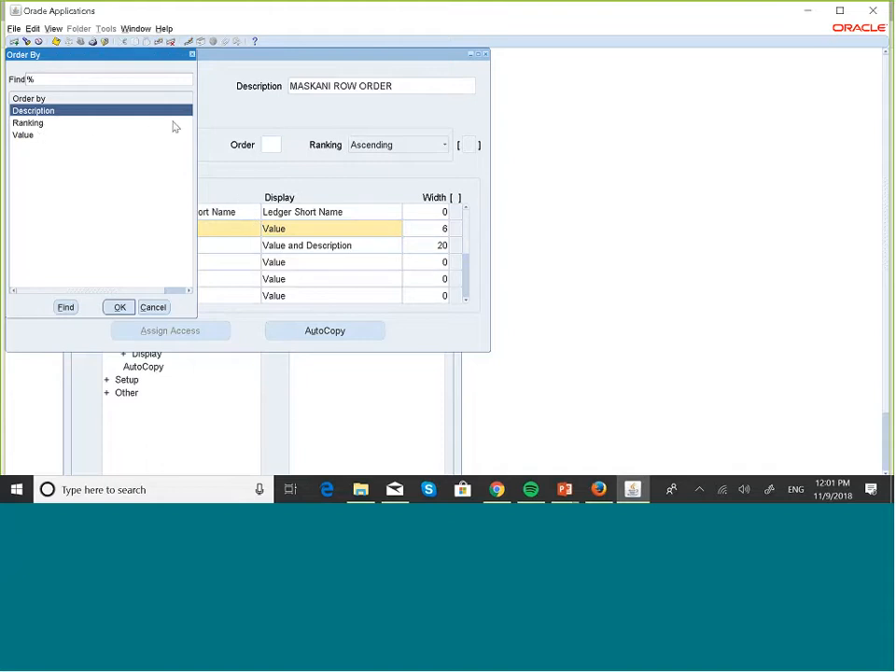
click(193, 54)
click(200, 246)
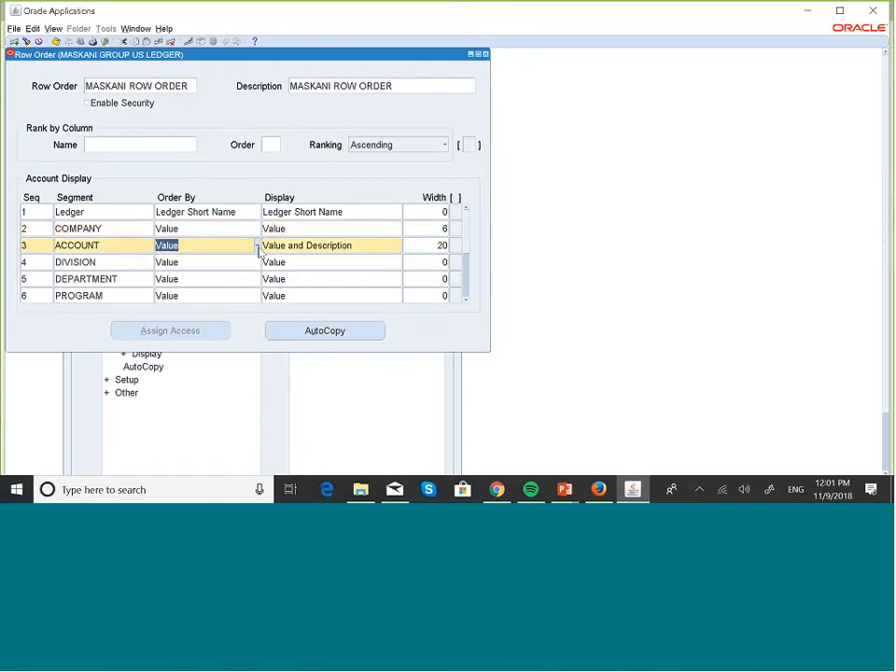
click(259, 247)
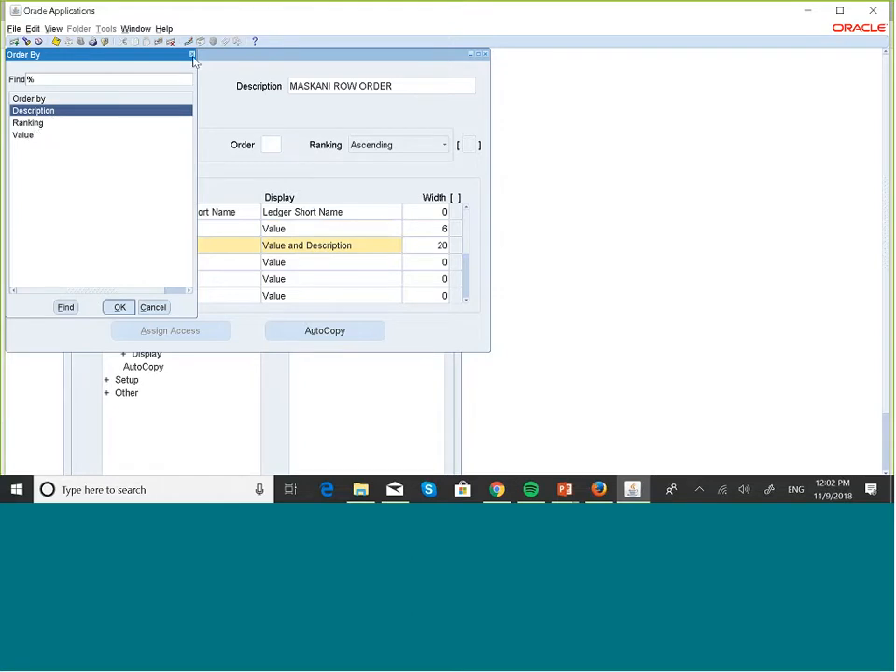
click(25, 137)
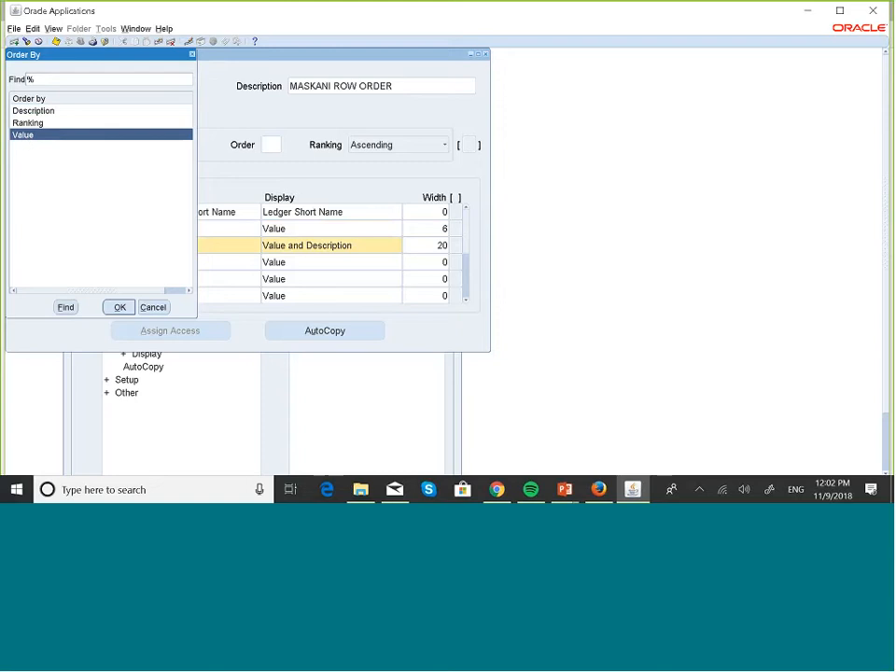
click(192, 55)
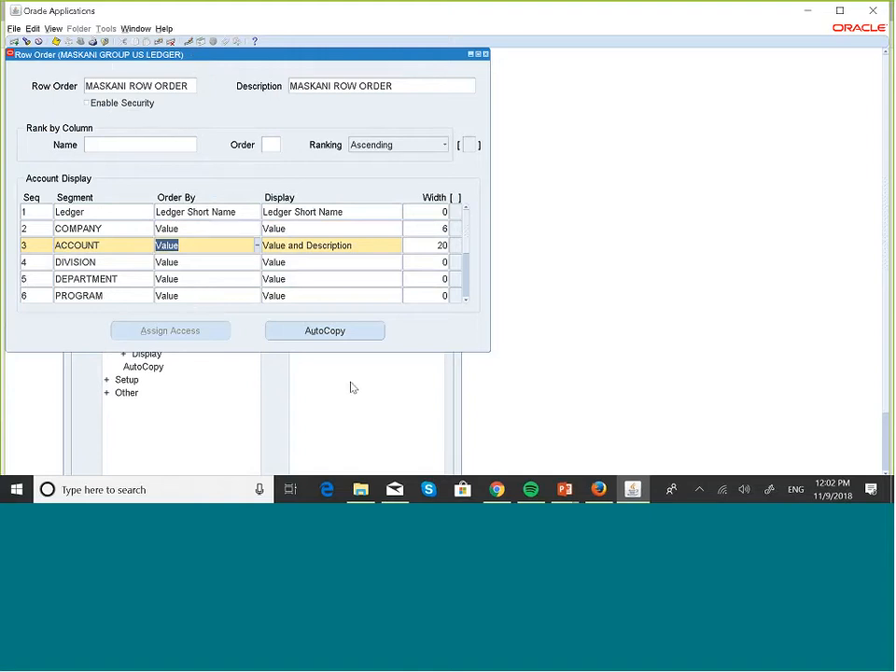
click(598, 489)
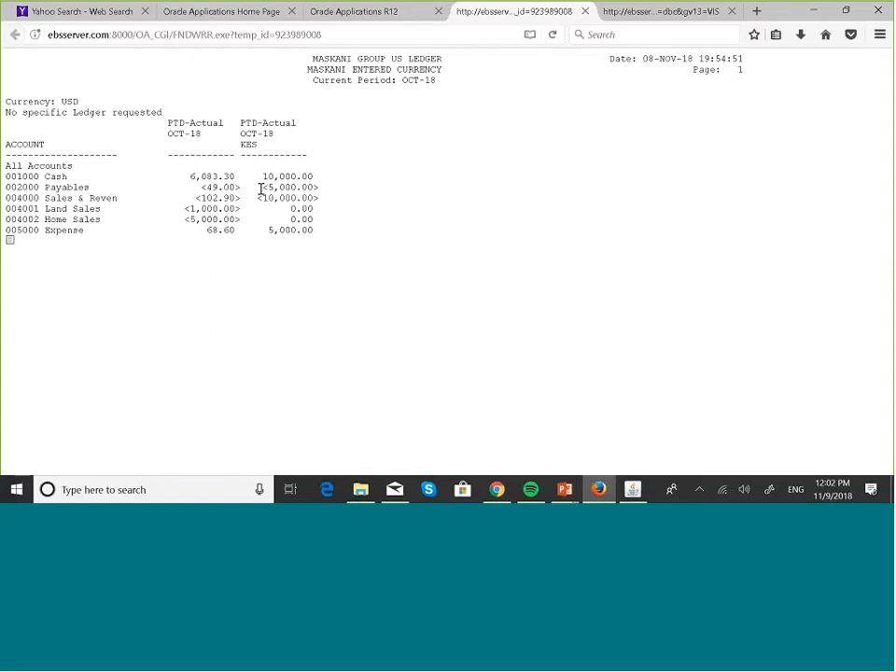
click(633, 489)
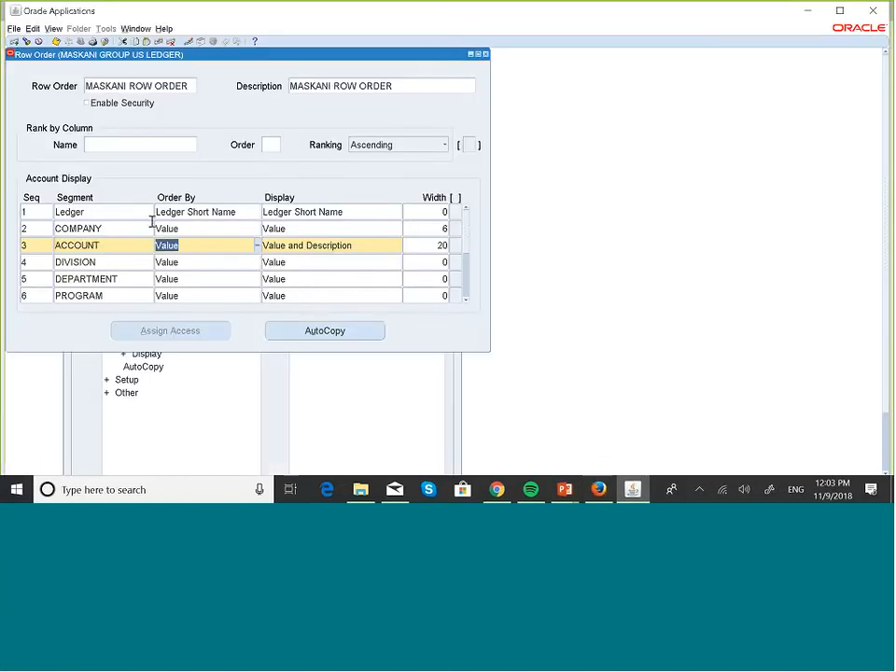
key(Down)
key(Down)
key(Down)
key(Down)
key(Down)
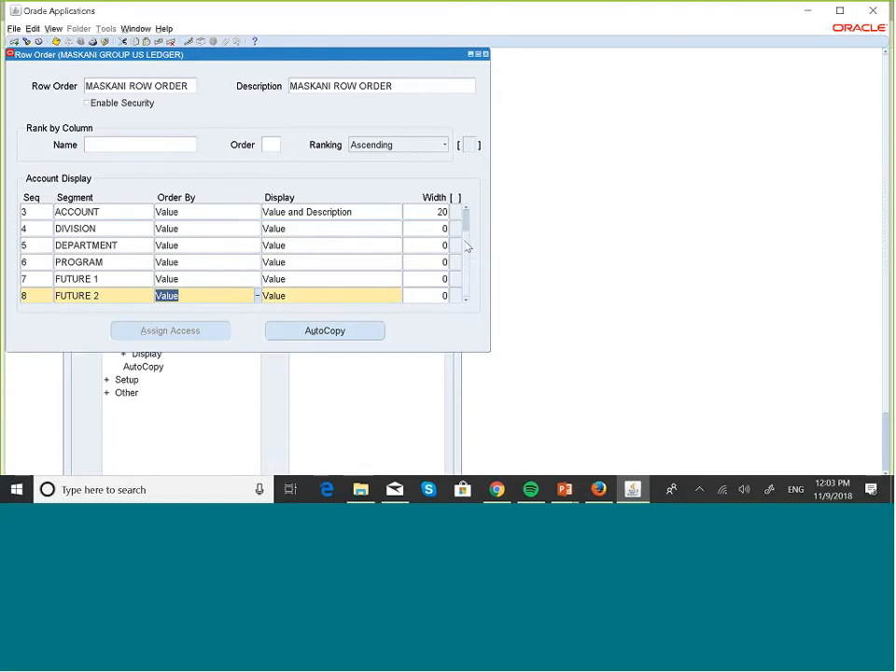
click(466, 214)
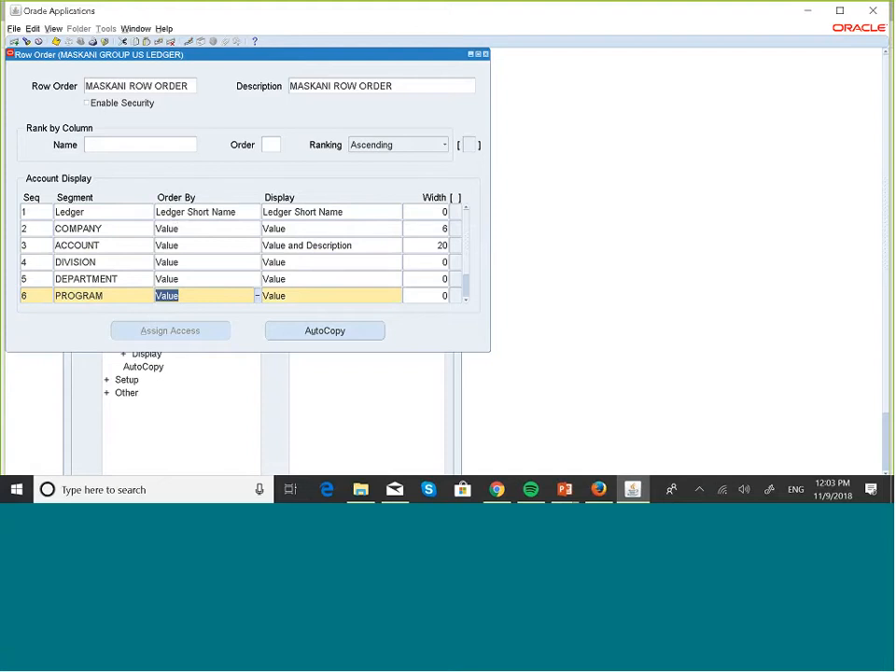
mouse_move(599, 490)
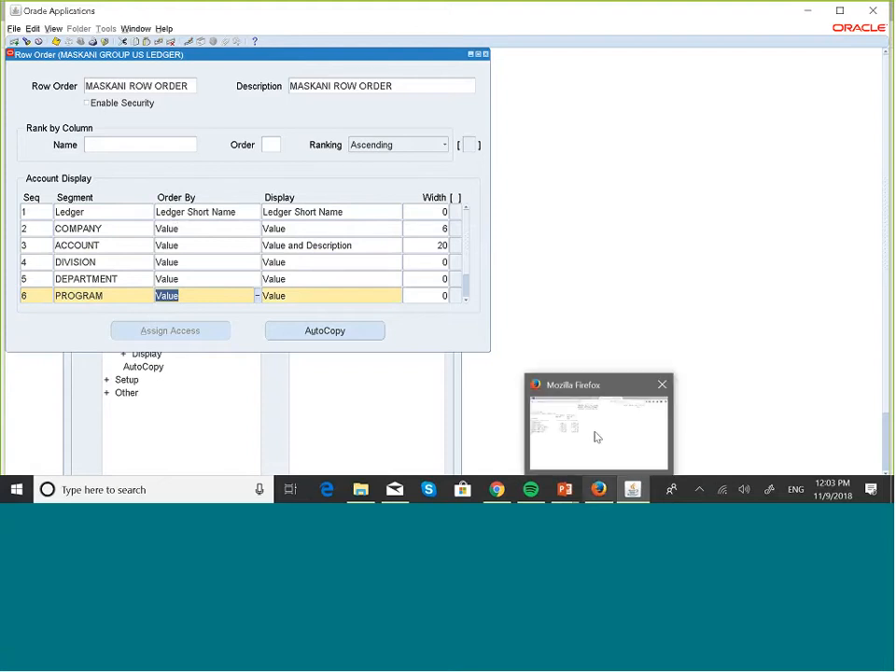
click(598, 437)
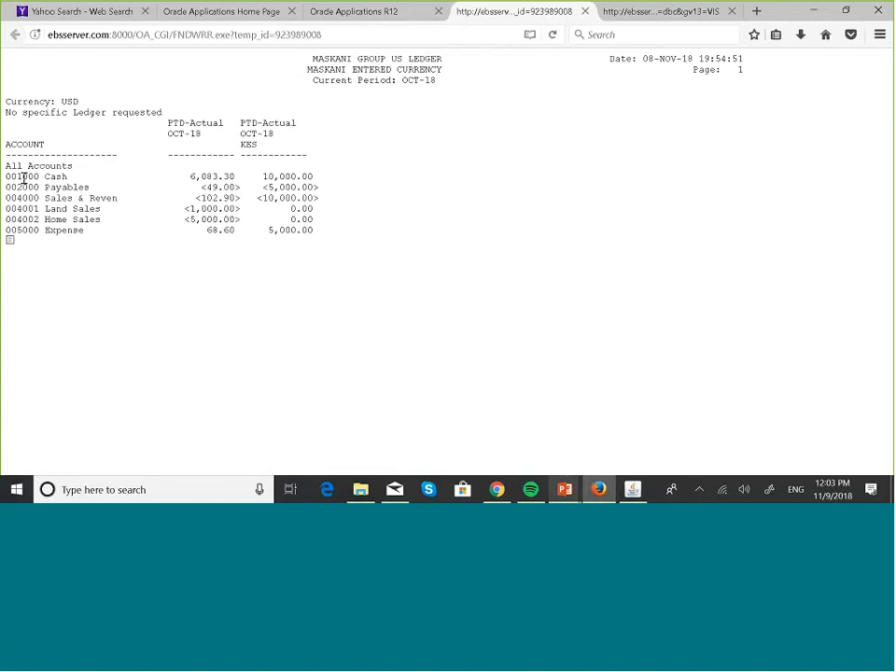
mouse_move(633, 489)
click(613, 435)
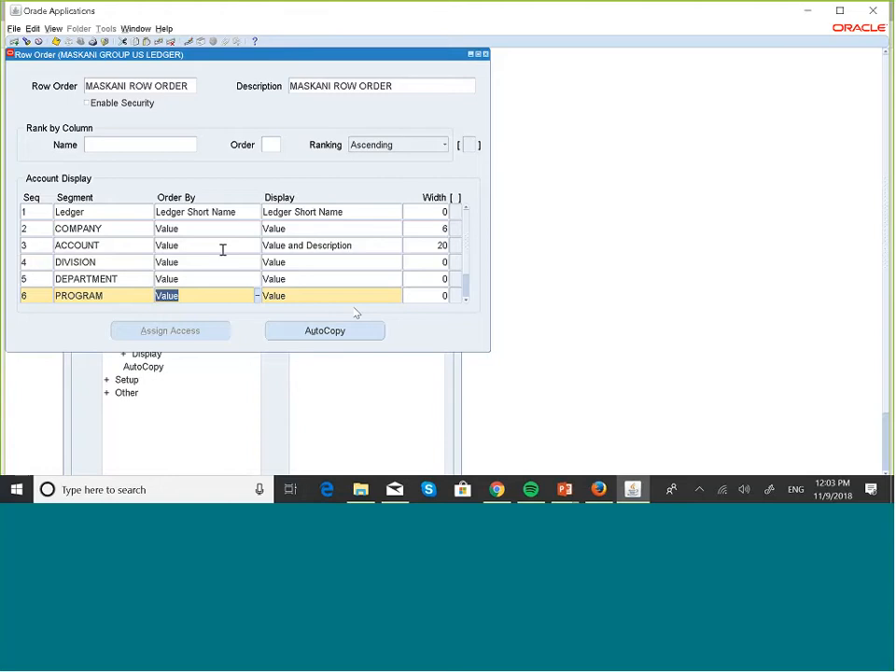
click(599, 490)
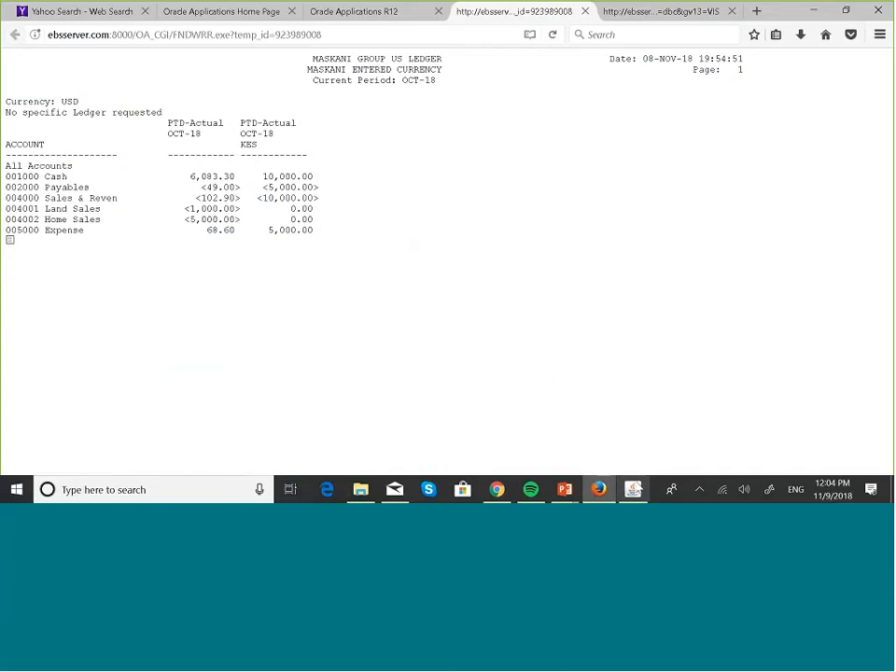
mouse_move(634, 491)
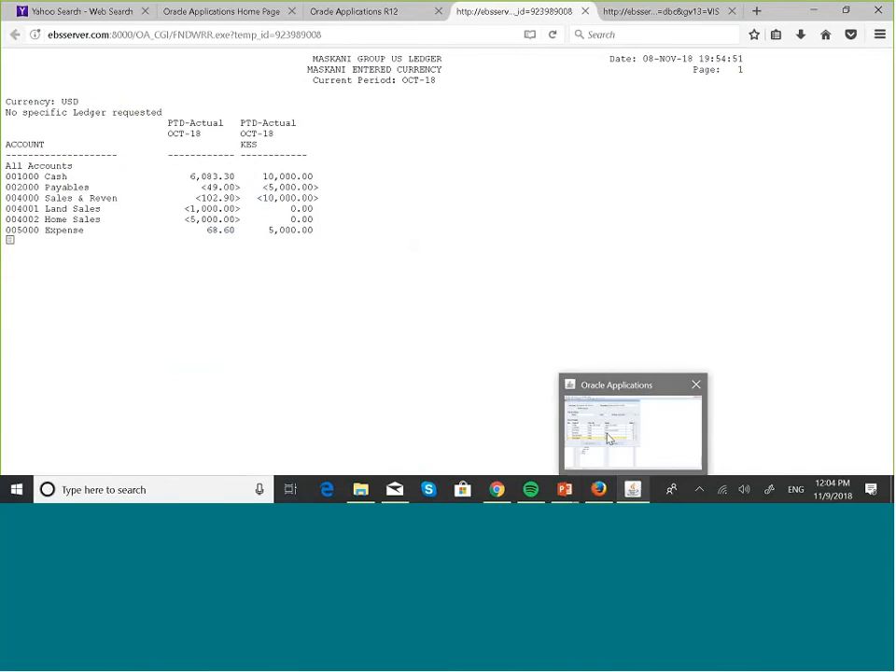
click(609, 439)
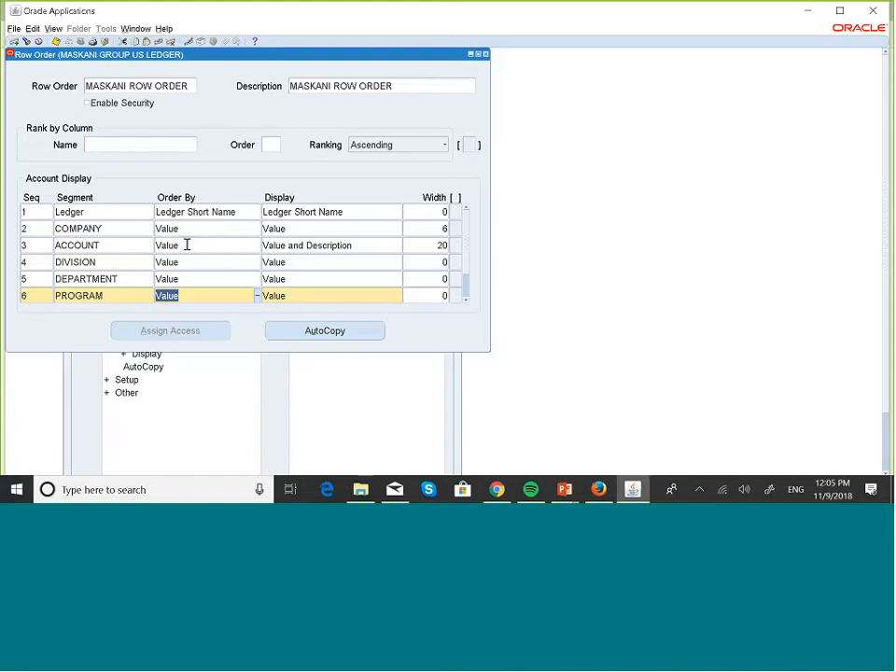
key(alt+Tab)
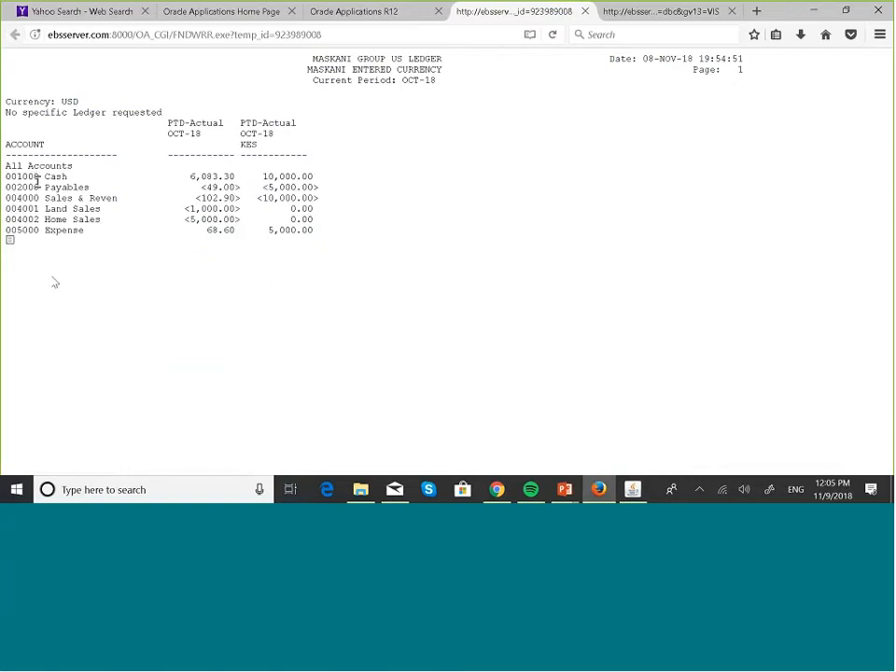
Step: Choose Value in the ACCOUNT row's Order By list and confirm with OK
click(633, 489)
click(245, 244)
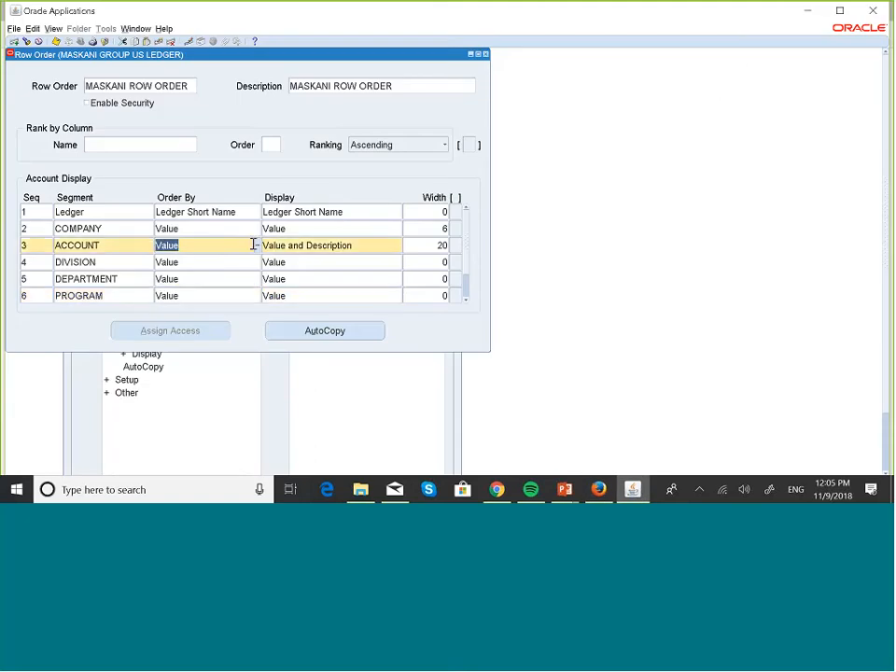
click(257, 245)
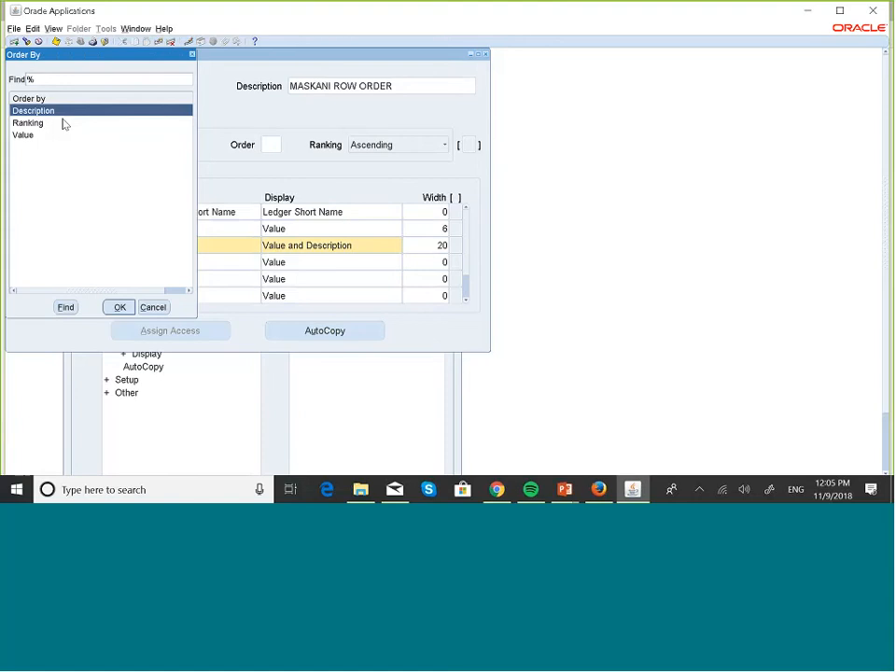
click(602, 492)
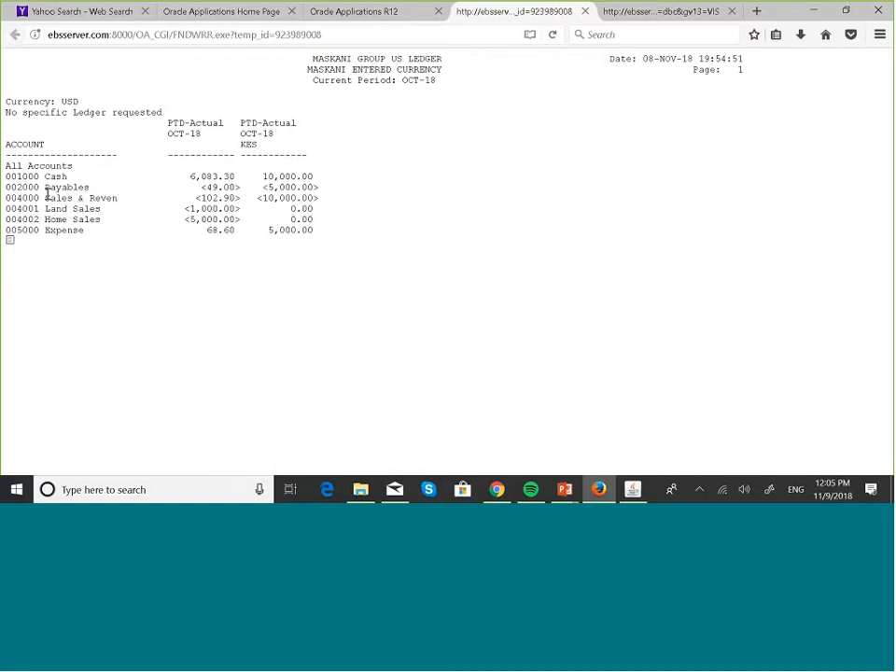
click(631, 492)
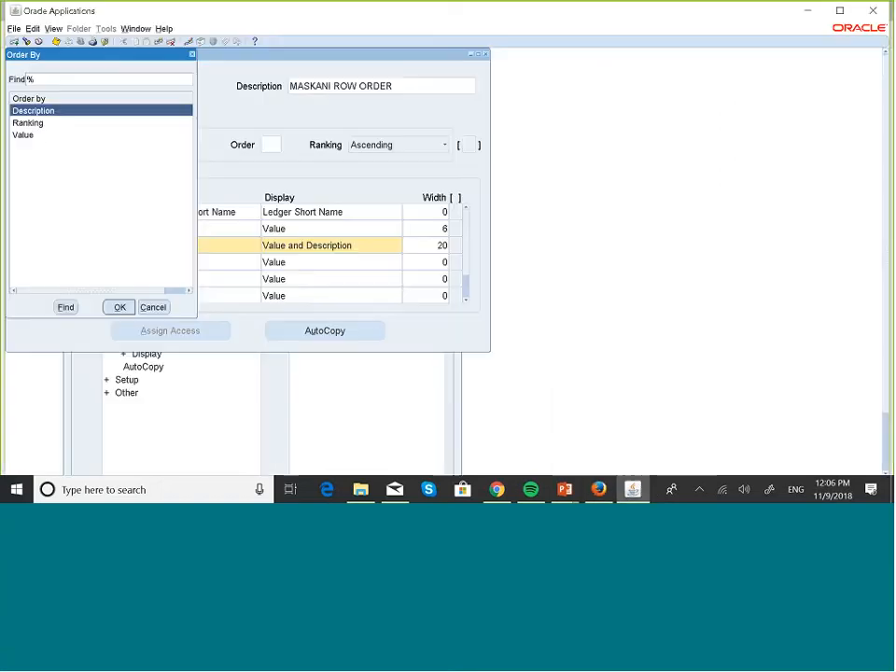
click(24, 135)
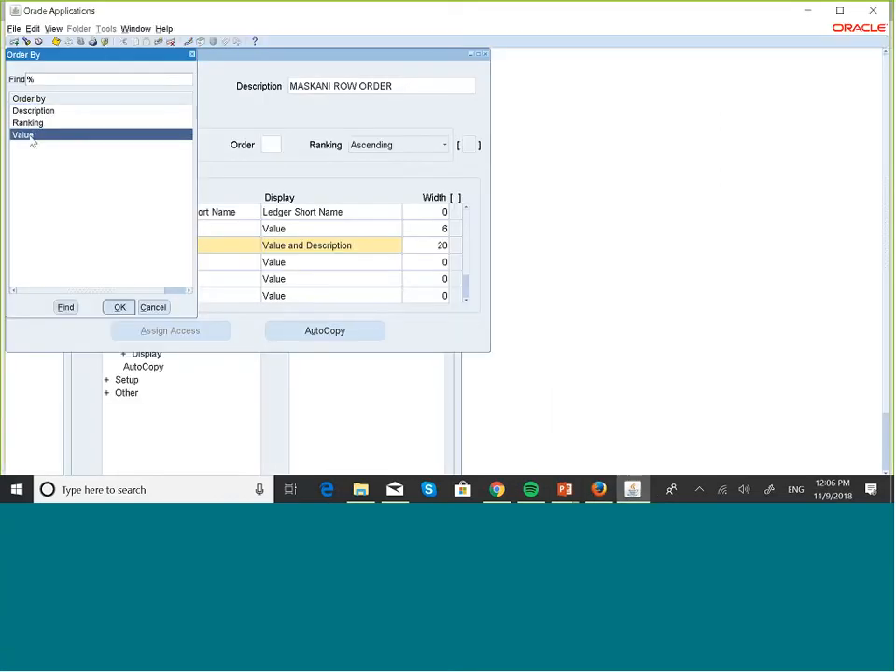
click(120, 307)
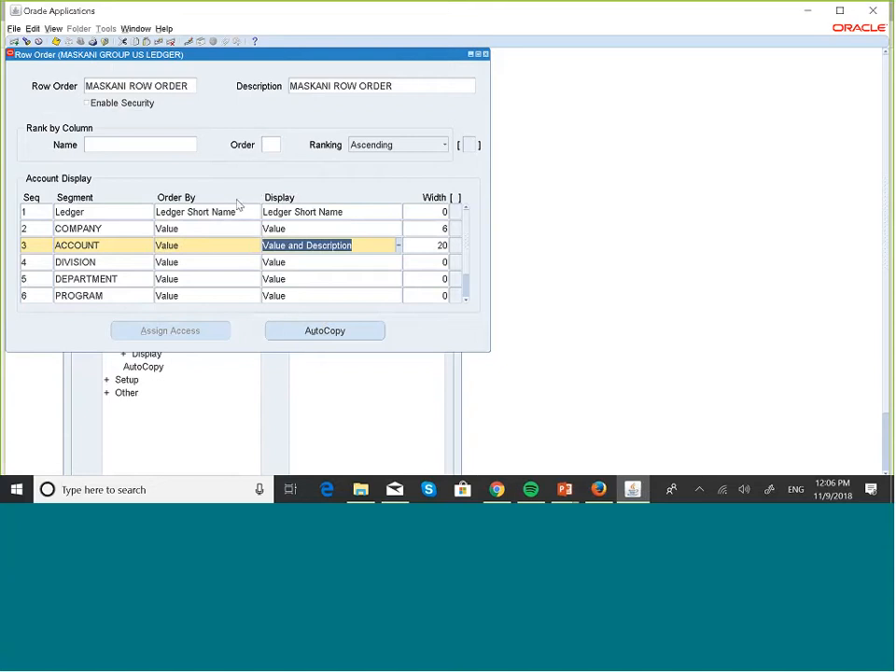
Step: Change the ACCOUNT segment's Order By choice from Value to Ranking
click(181, 244)
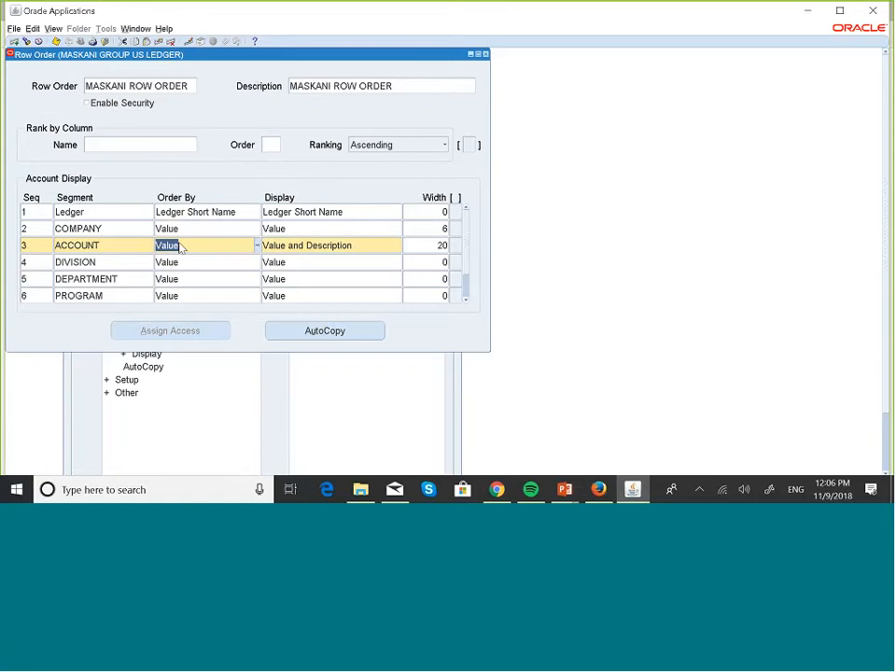
click(257, 245)
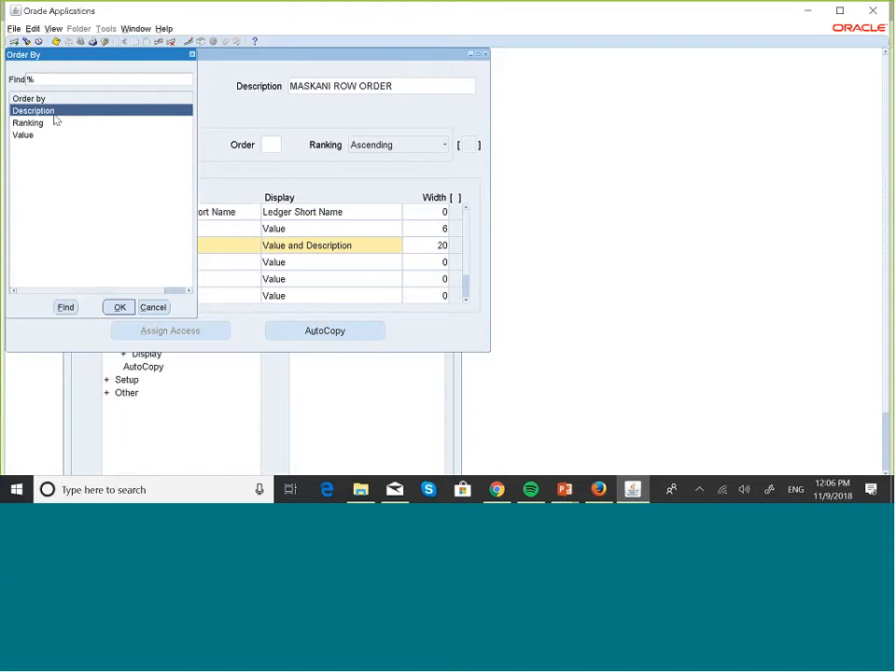
click(40, 126)
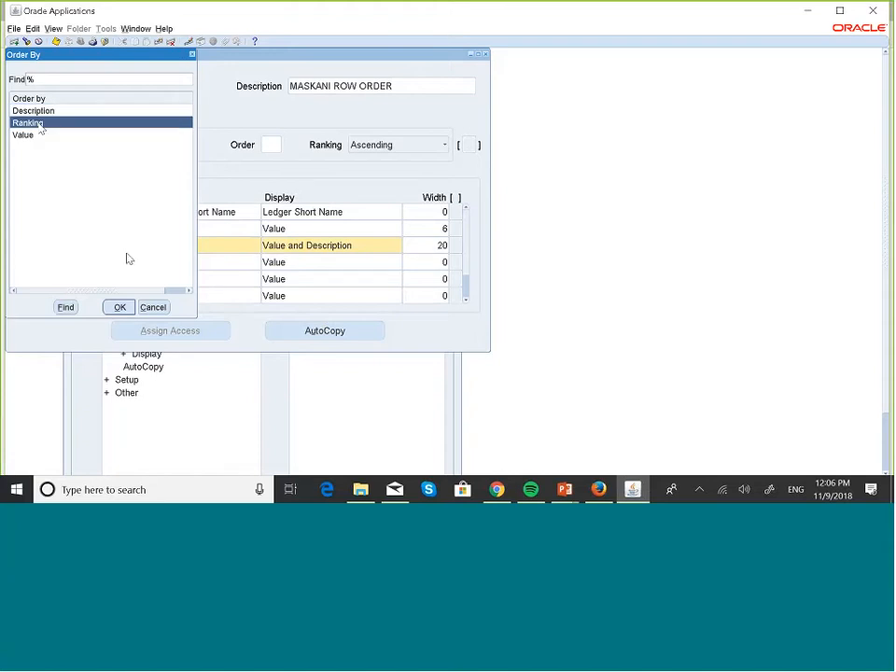
click(119, 307)
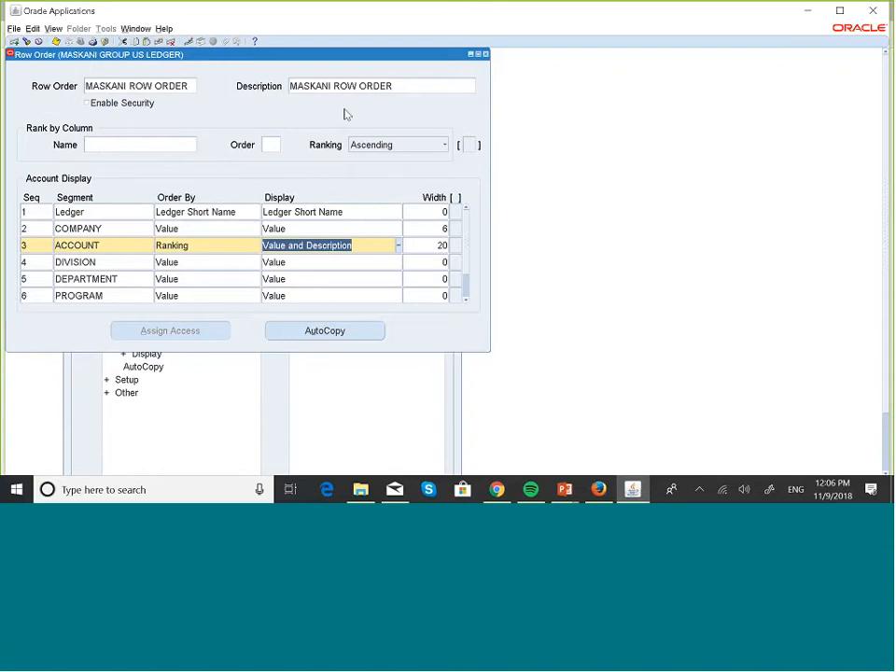
click(236, 245)
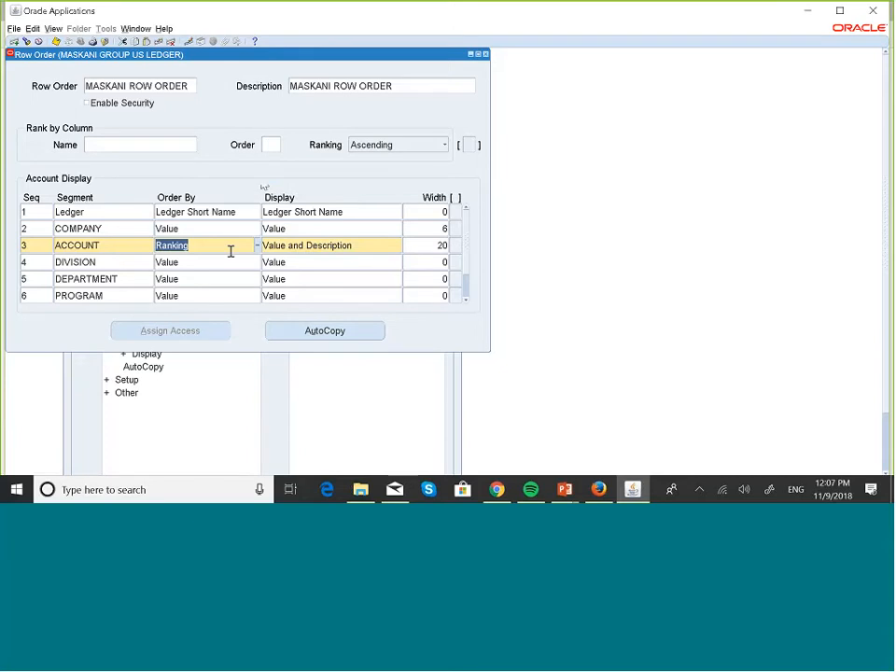
click(275, 145)
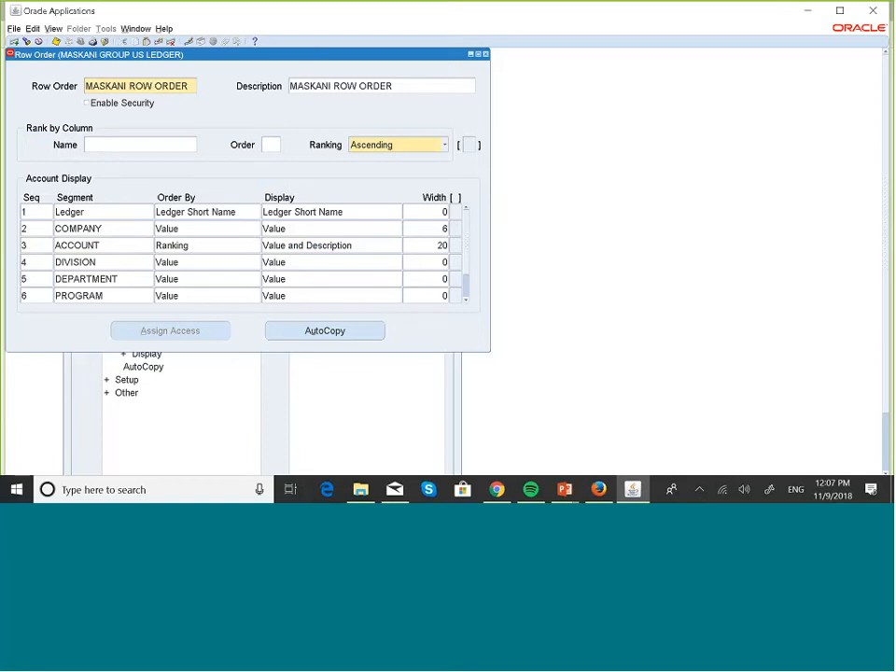
mouse_move(597, 467)
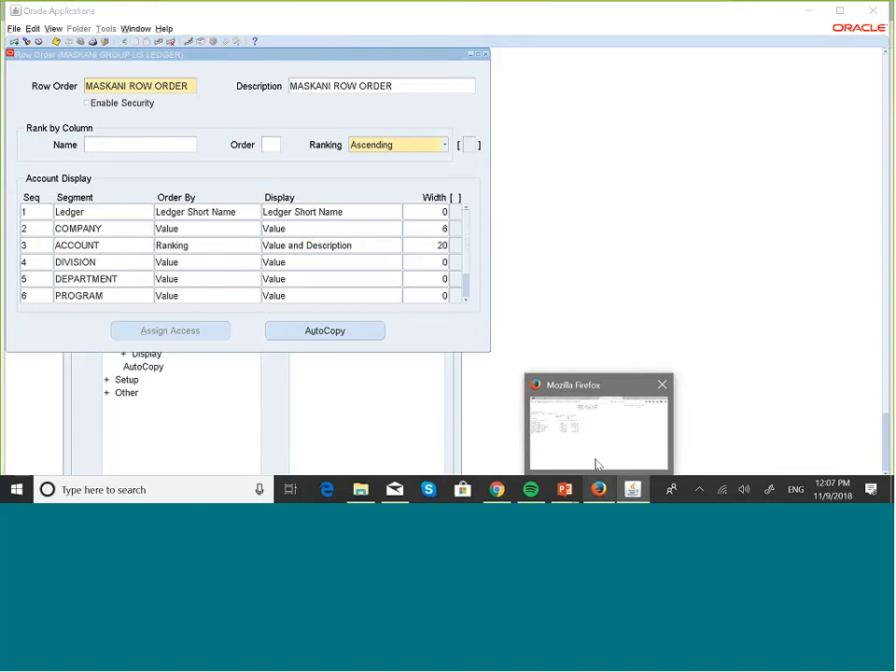
click(563, 414)
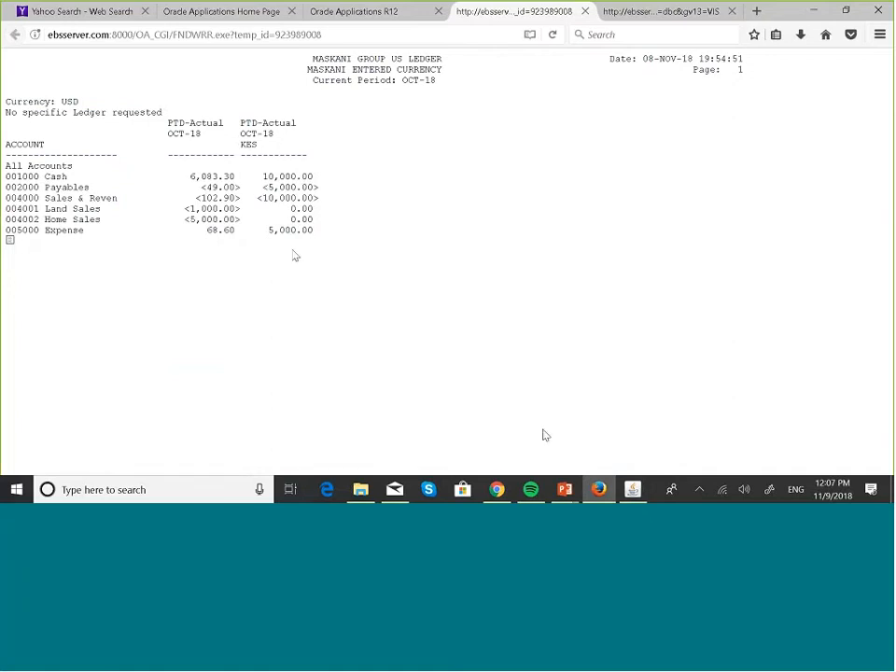
click(630, 491)
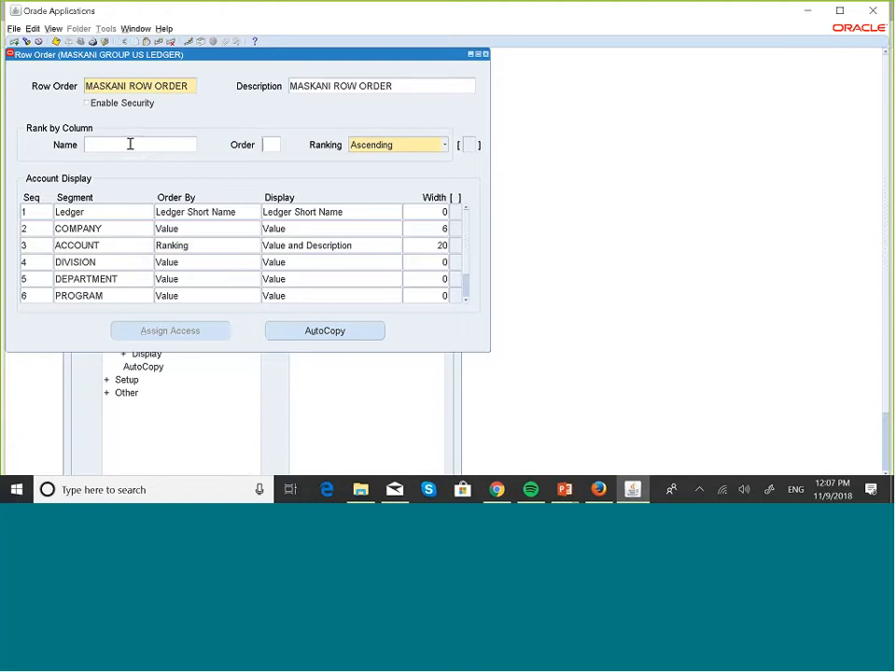
click(115, 144)
click(268, 144)
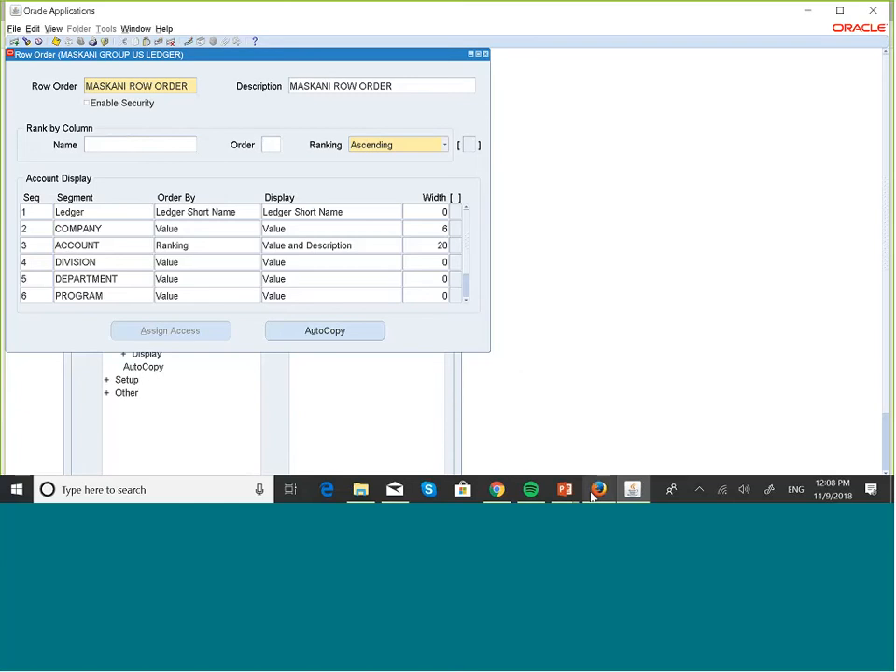
mouse_move(599, 490)
click(597, 455)
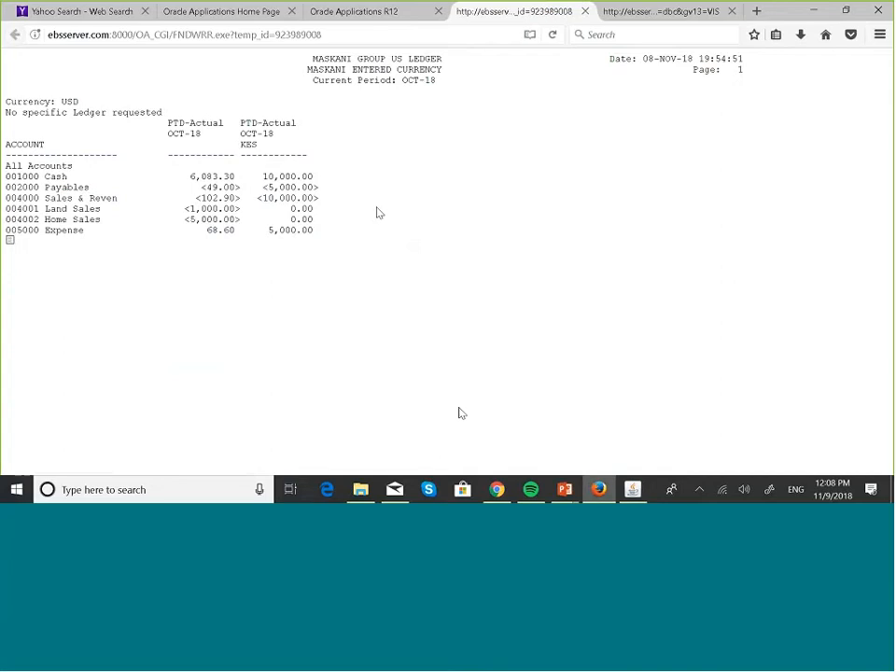
mouse_move(633, 489)
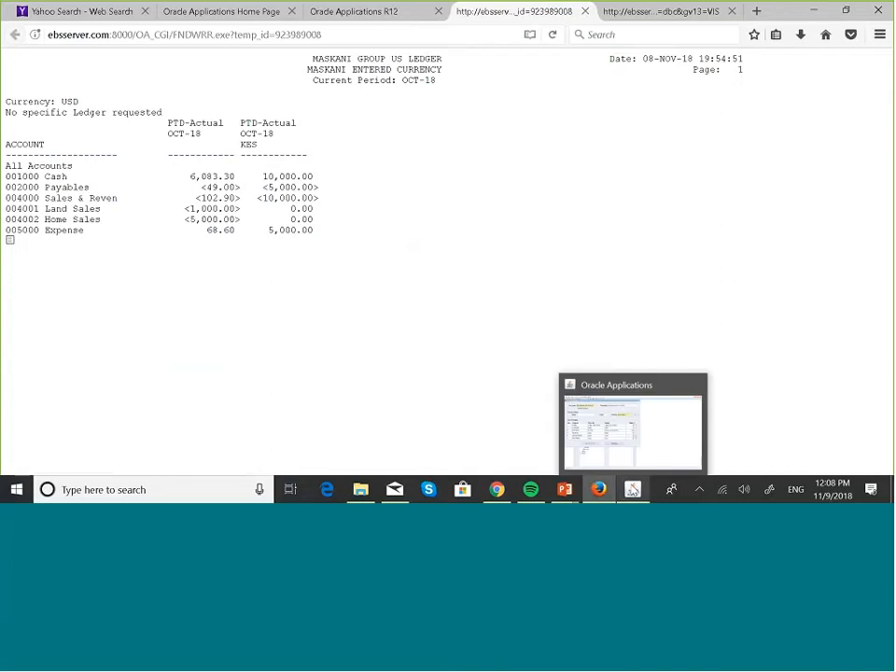
click(617, 437)
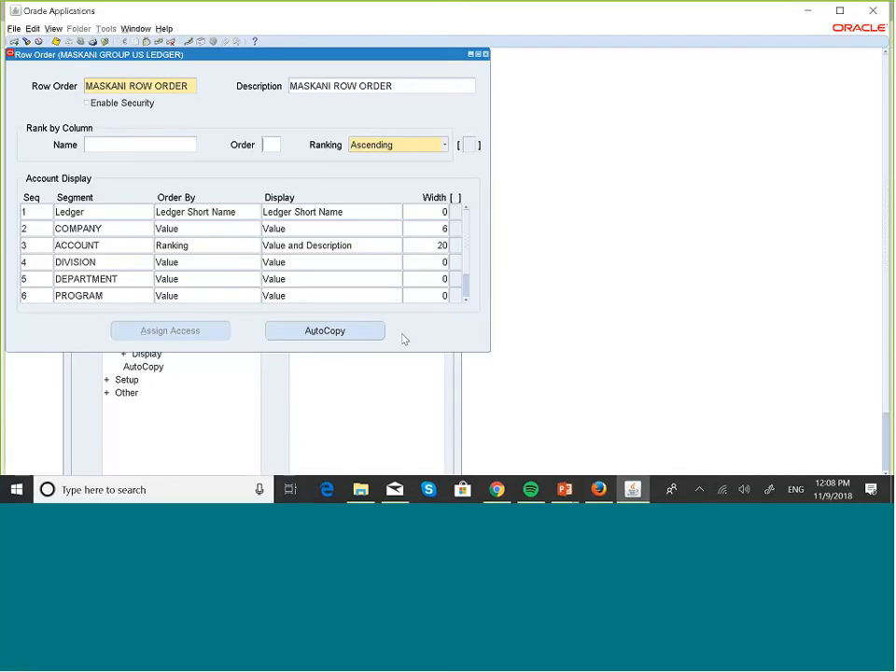
Step: Enter 1 in the Order field under Rank by Column
click(228, 245)
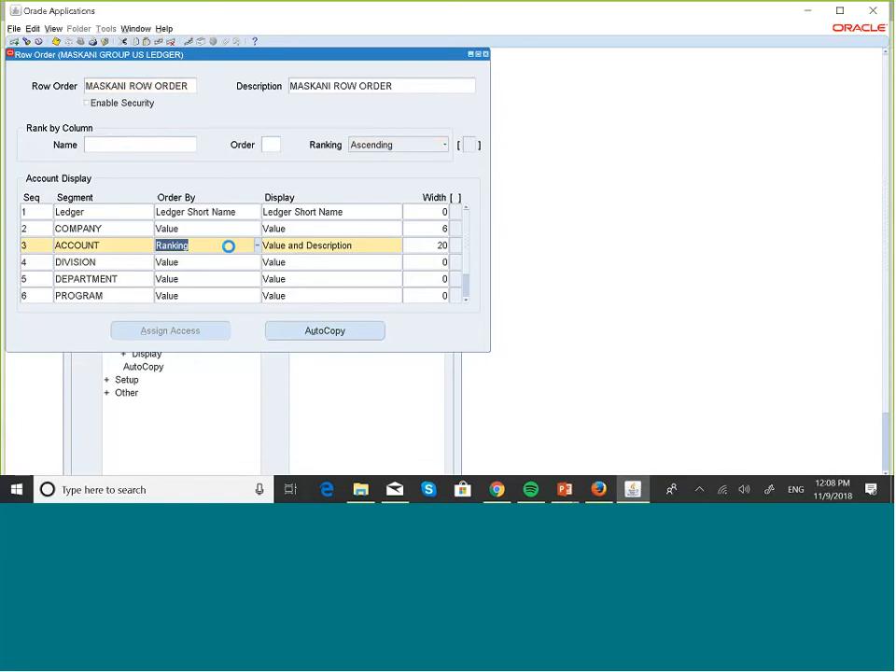
click(270, 145)
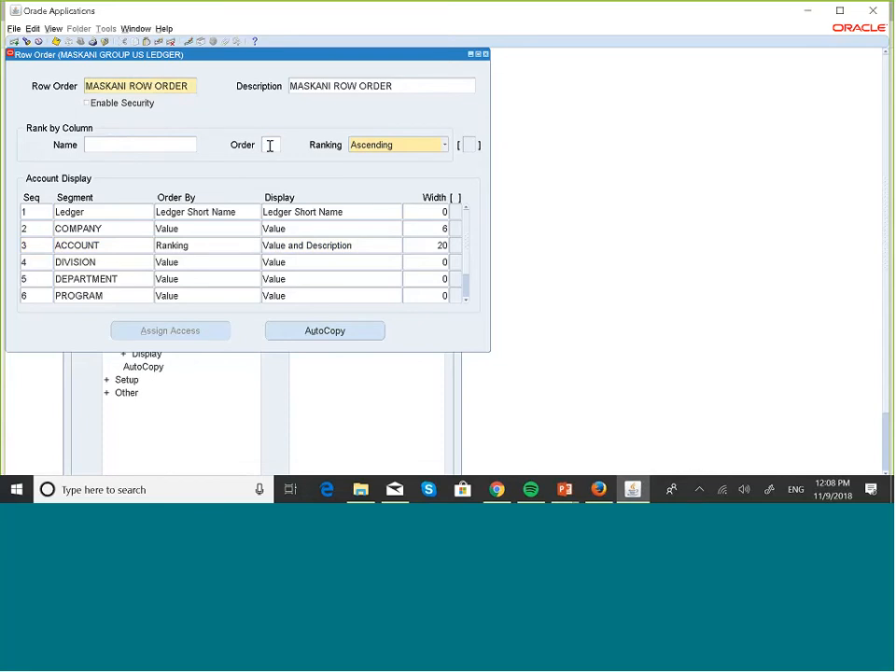
text(1)
Step: Check the Order By settings for the COMPANY and ACCOUNT segments
click(184, 230)
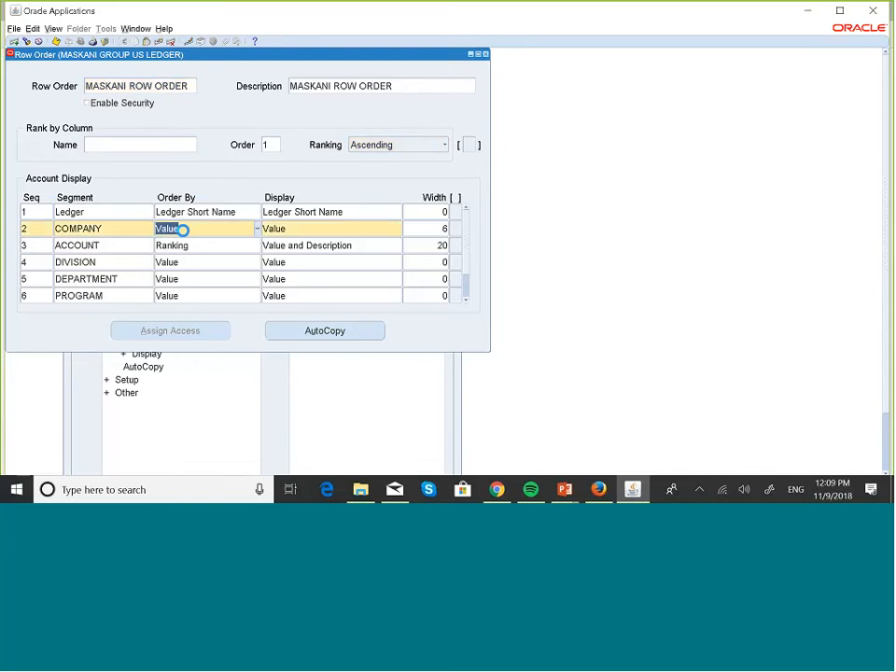
click(184, 230)
click(196, 246)
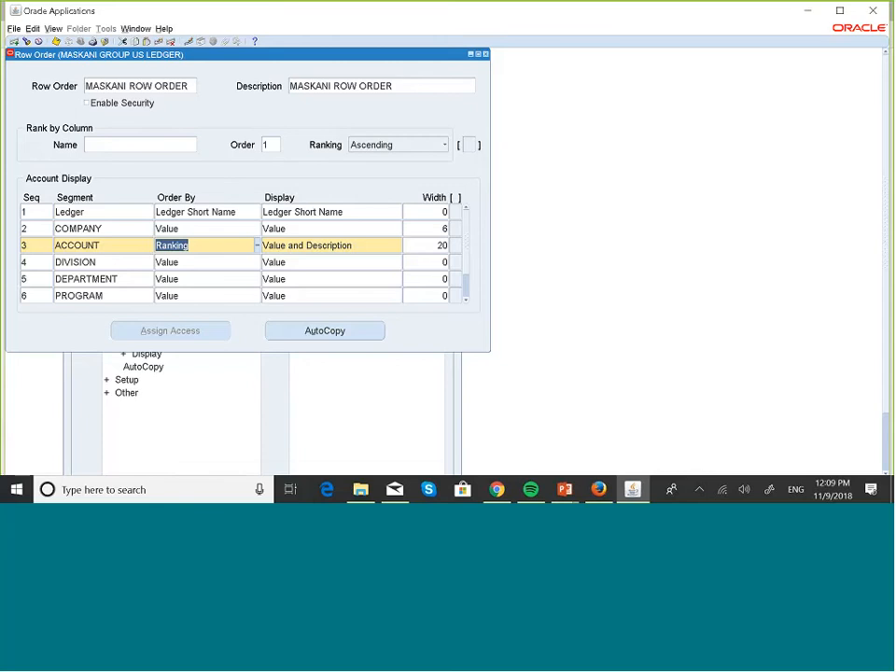
click(236, 244)
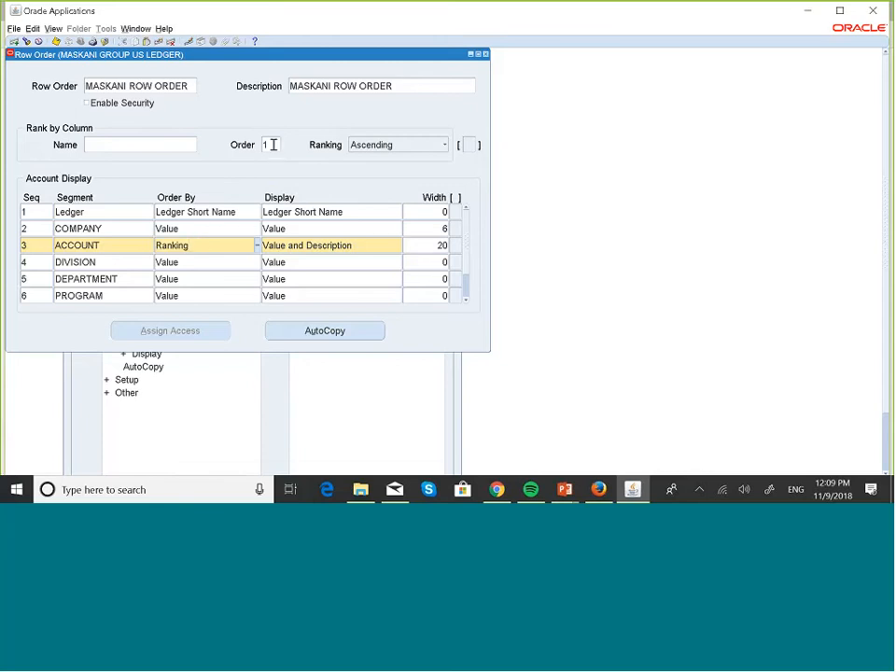
Step: Keep the ranking Ascending and view the MASKANI ENTERED CURRENCY output in Firefox
click(378, 146)
click(379, 145)
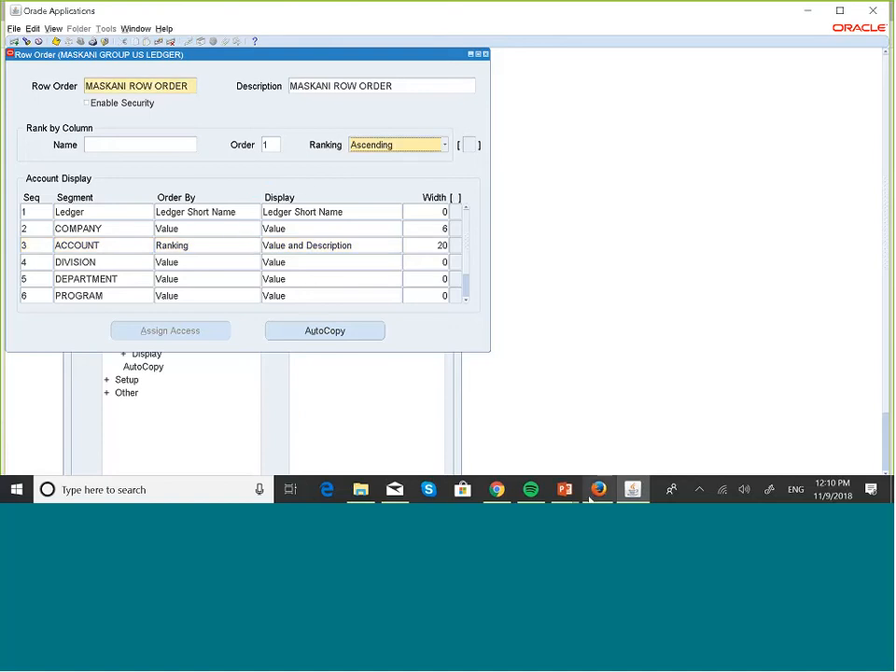
mouse_move(592, 495)
click(604, 434)
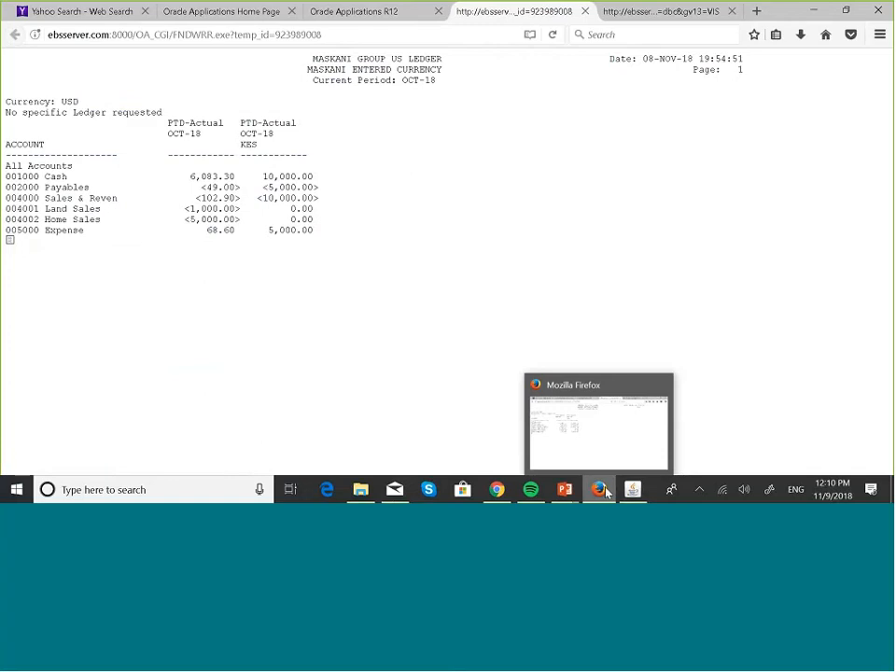
Step: Recheck ACCOUNT's Order By in the Row Order form, then compare it with the Firefox report output
mouse_move(633, 495)
click(625, 452)
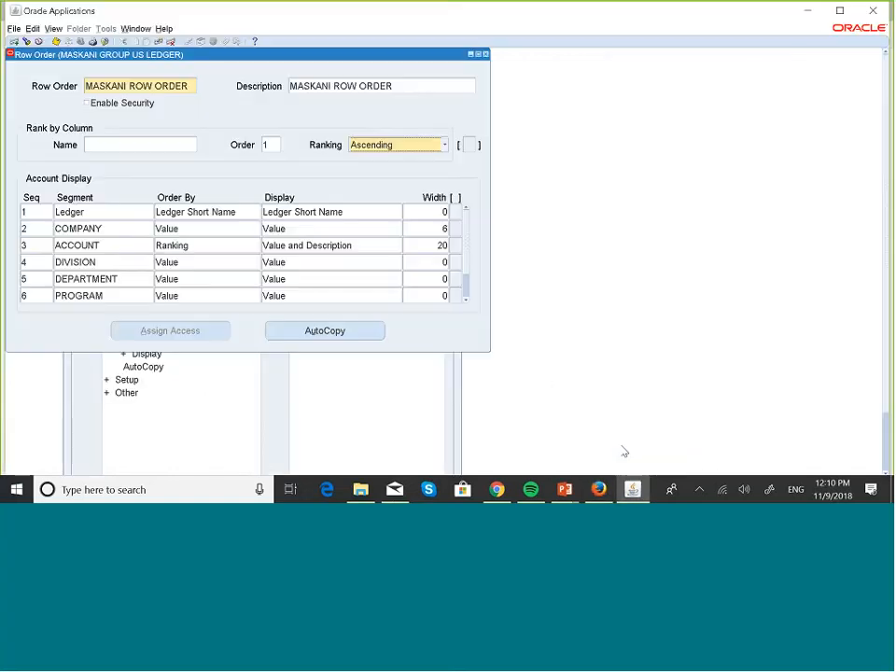
click(213, 246)
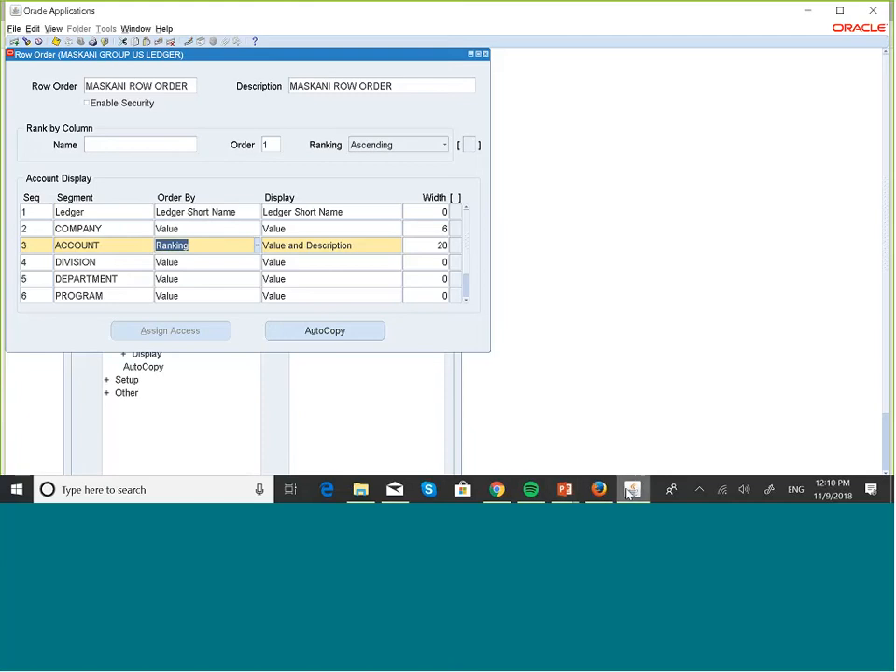
click(598, 491)
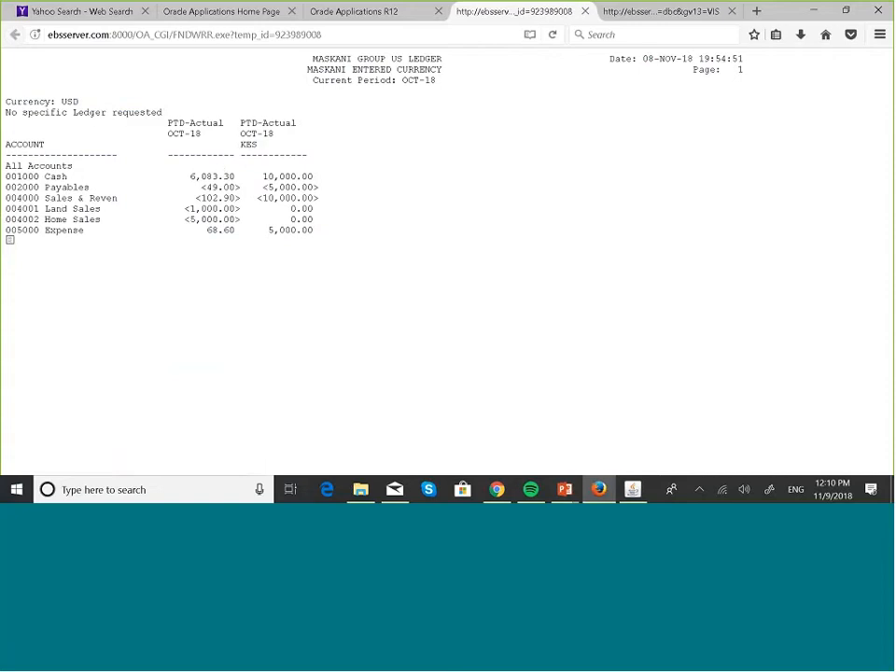
Step: Leave rank order 1 with Ascending ranking and view the report output in Firefox again
click(633, 489)
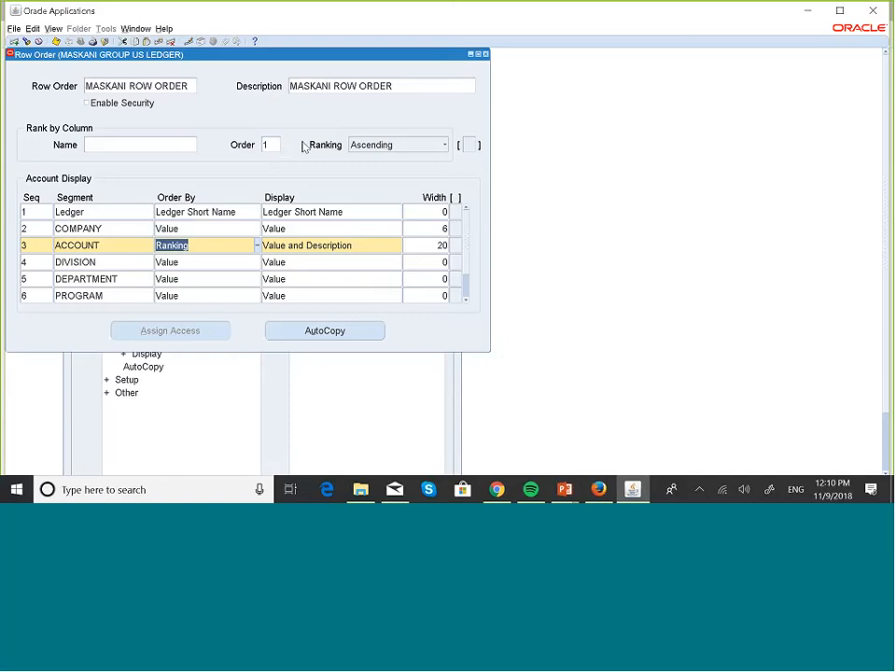
click(278, 143)
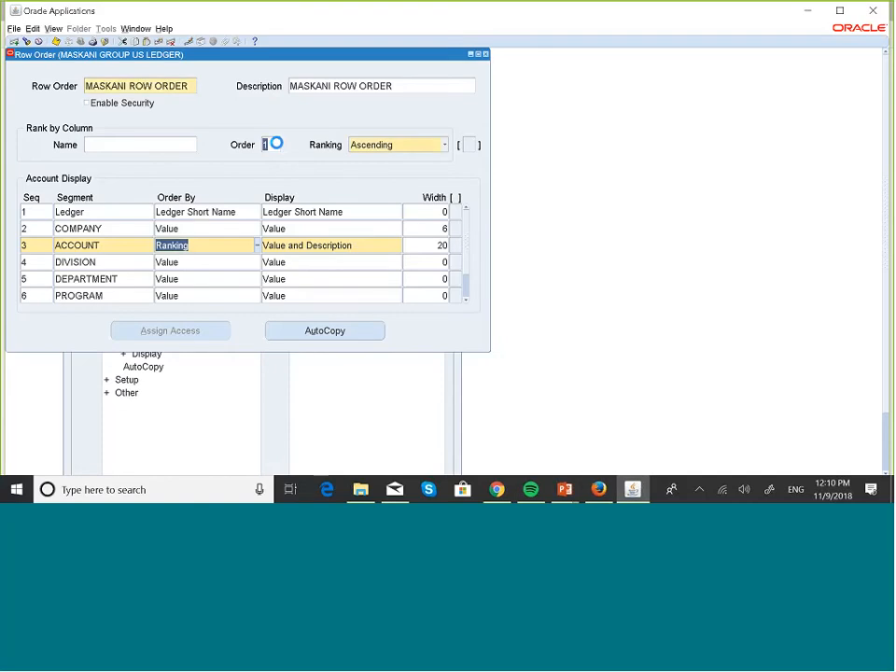
click(446, 146)
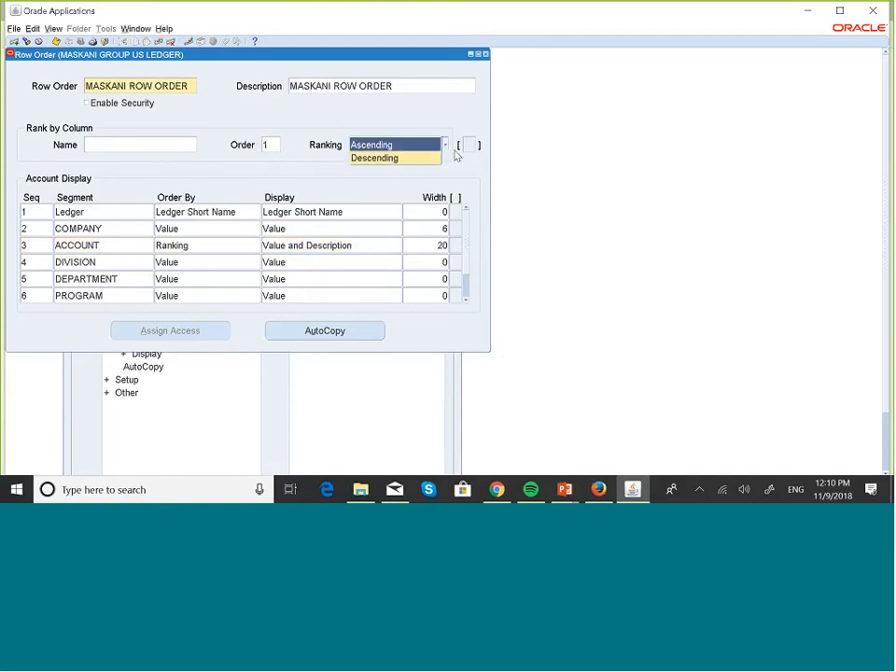
click(398, 144)
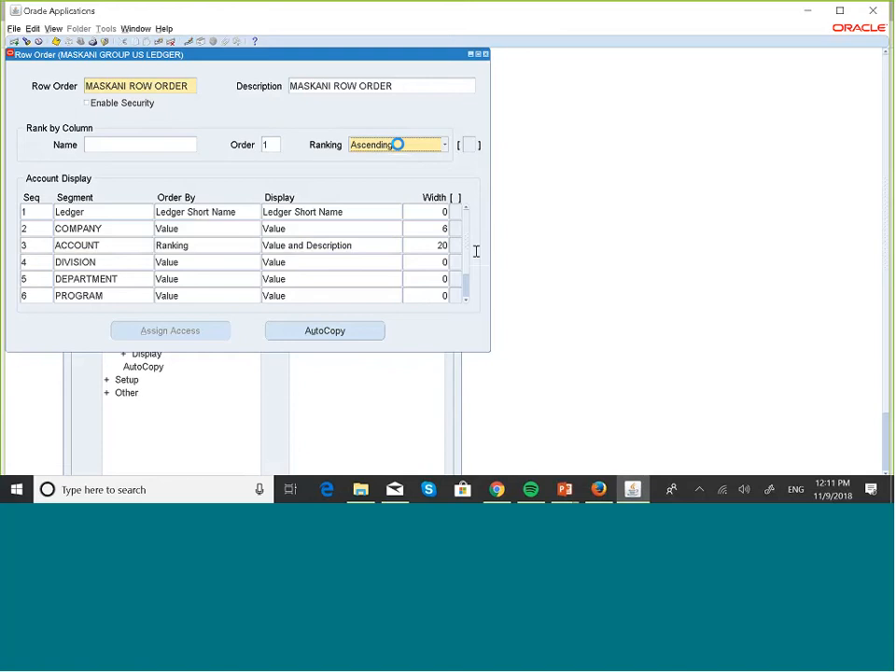
click(598, 492)
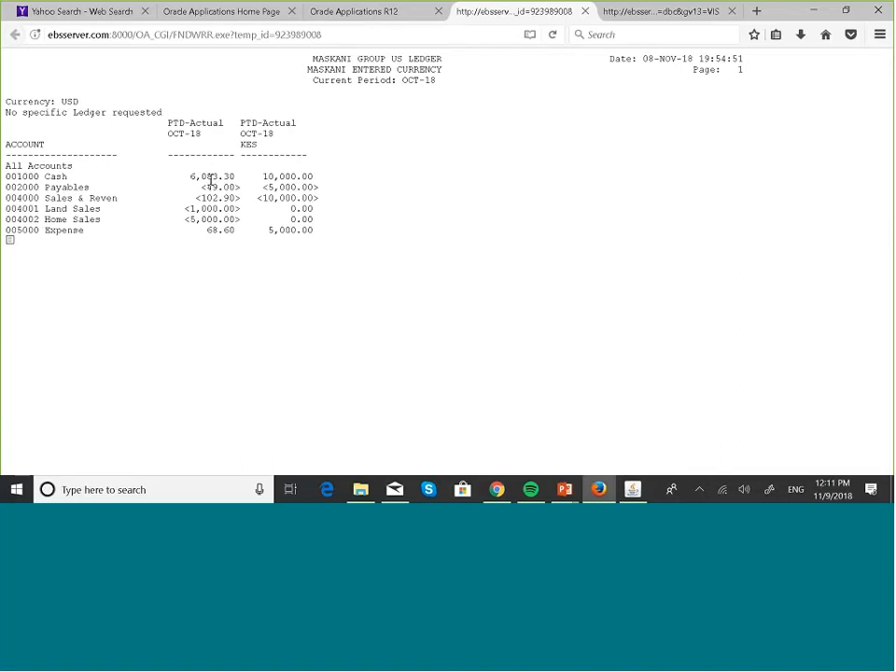
Step: Change the rank-by-column Order value from 1 to 2, then return to the browser report
click(632, 489)
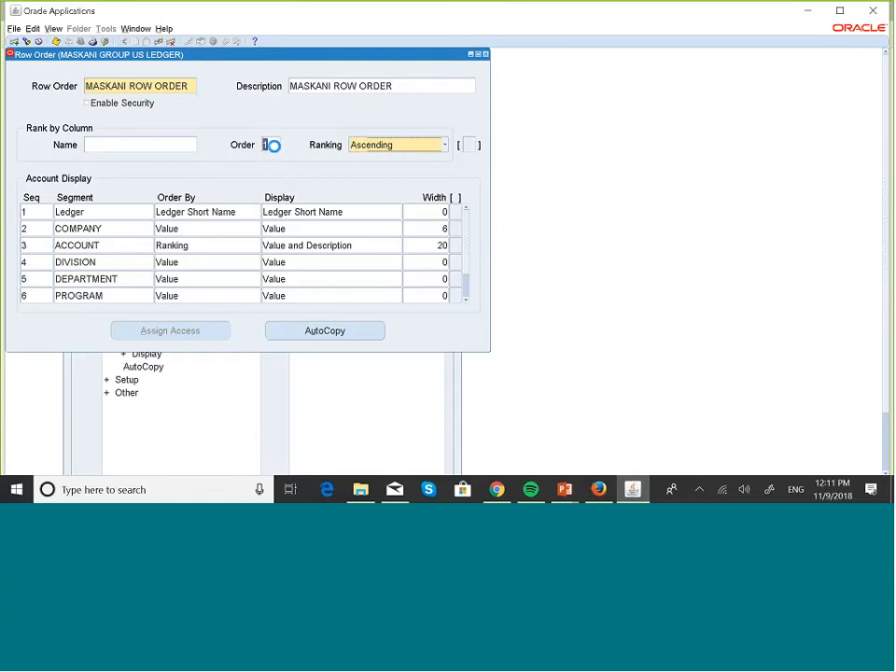
key(BackSpace)
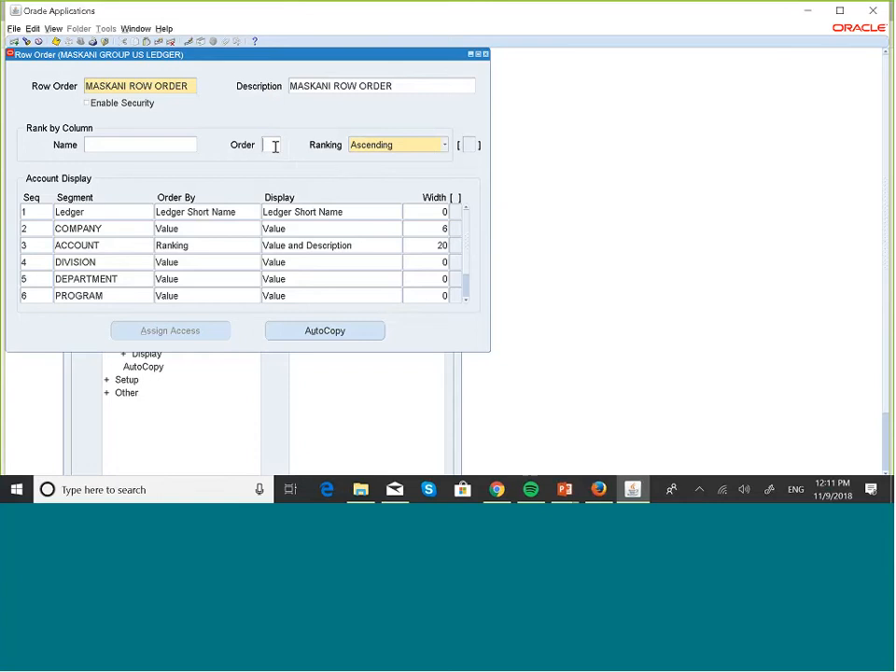
text(2)
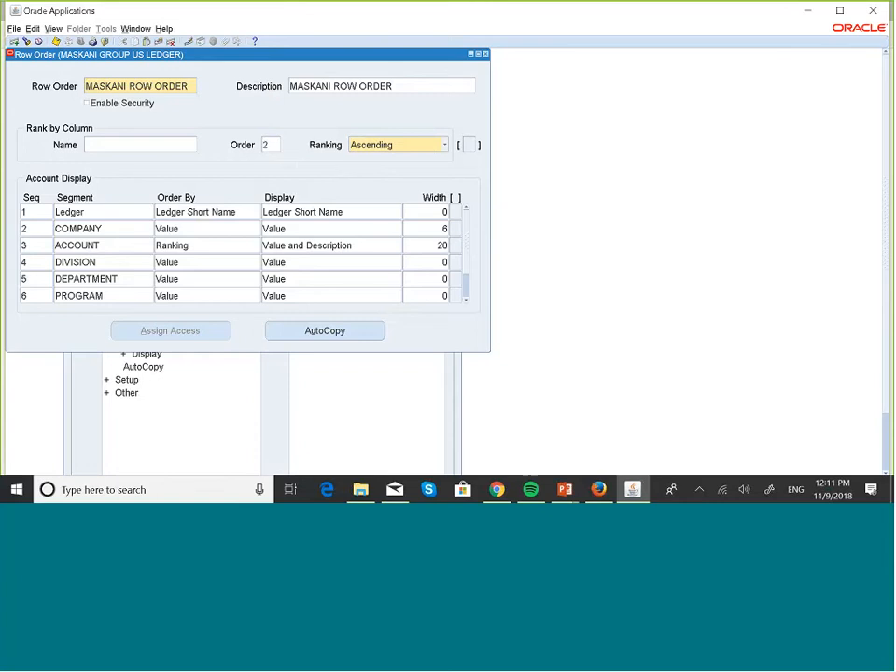
click(599, 490)
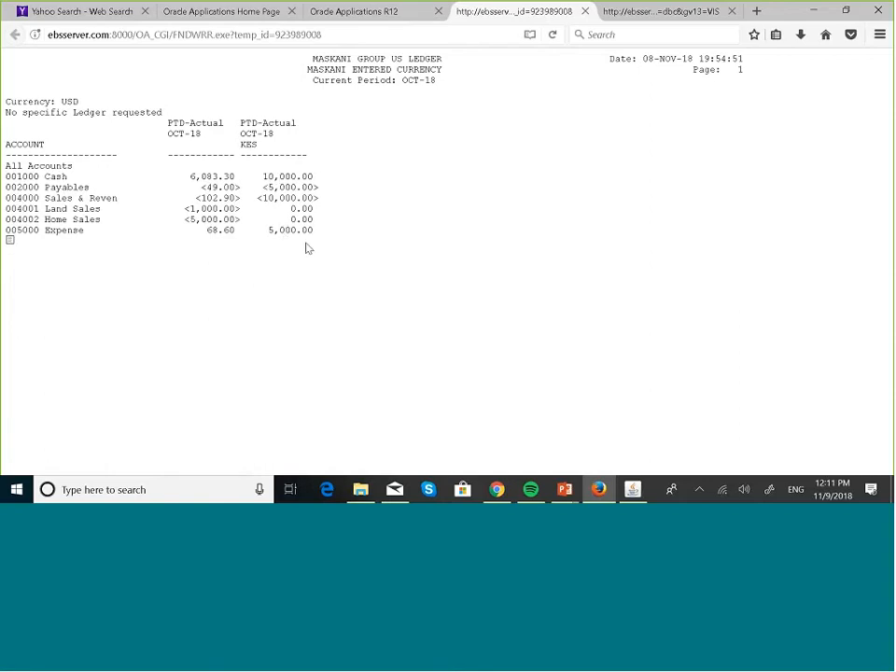
Step: Bring MASKANI ROW ORDER back in front and review the ACCOUNT and DIVISION Order By settings
mouse_move(633, 490)
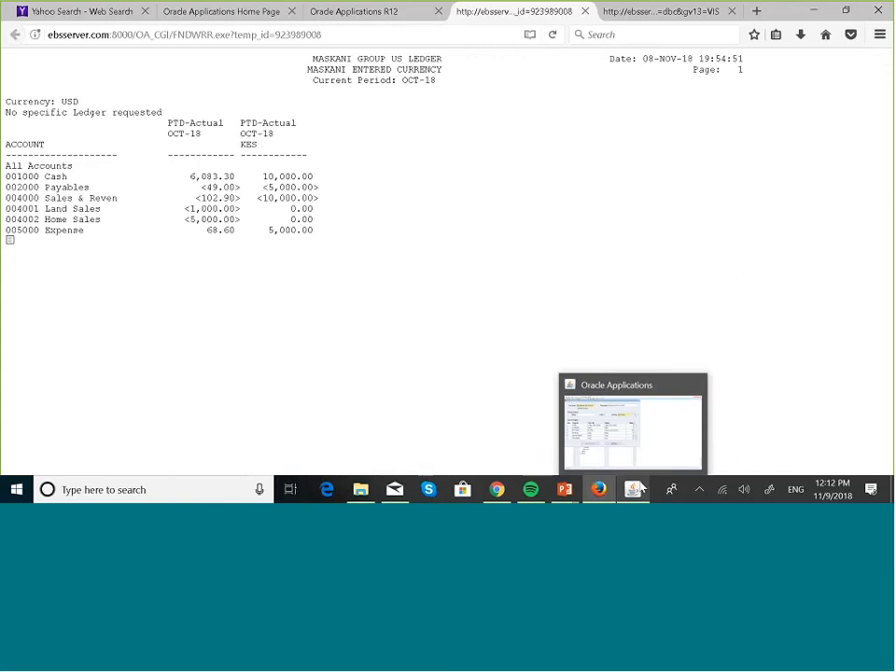
click(622, 447)
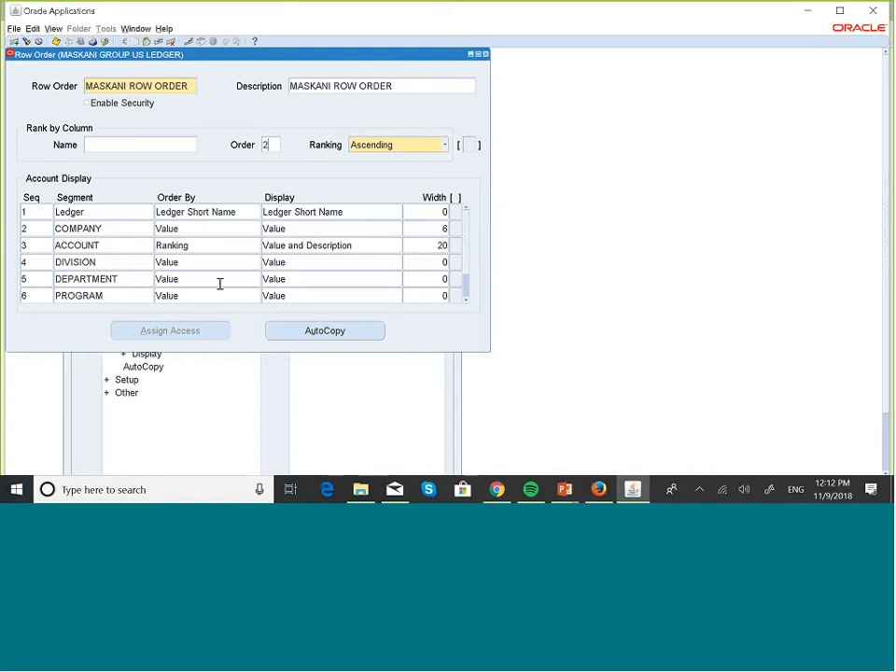
click(465, 300)
click(465, 300)
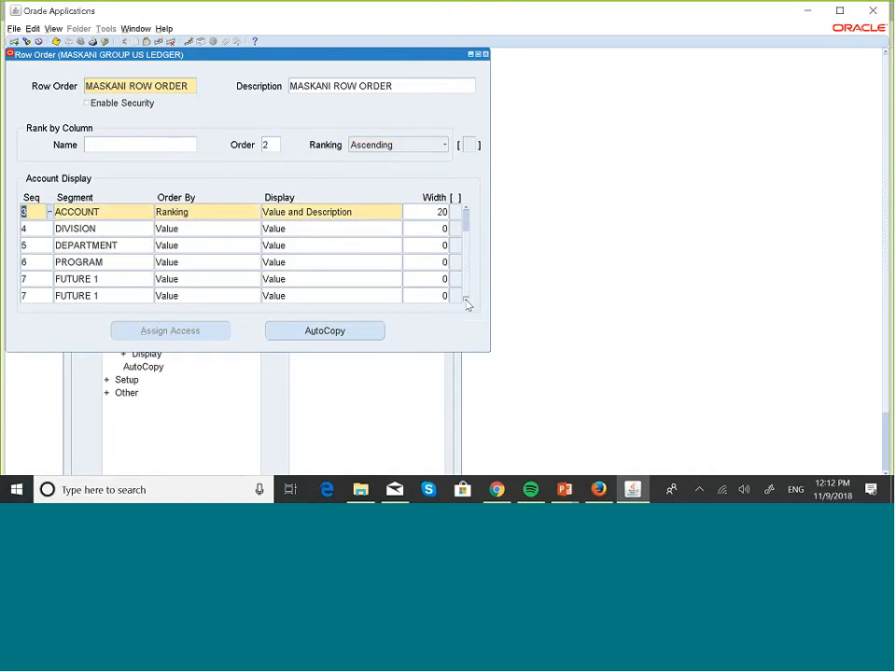
click(466, 212)
click(466, 212)
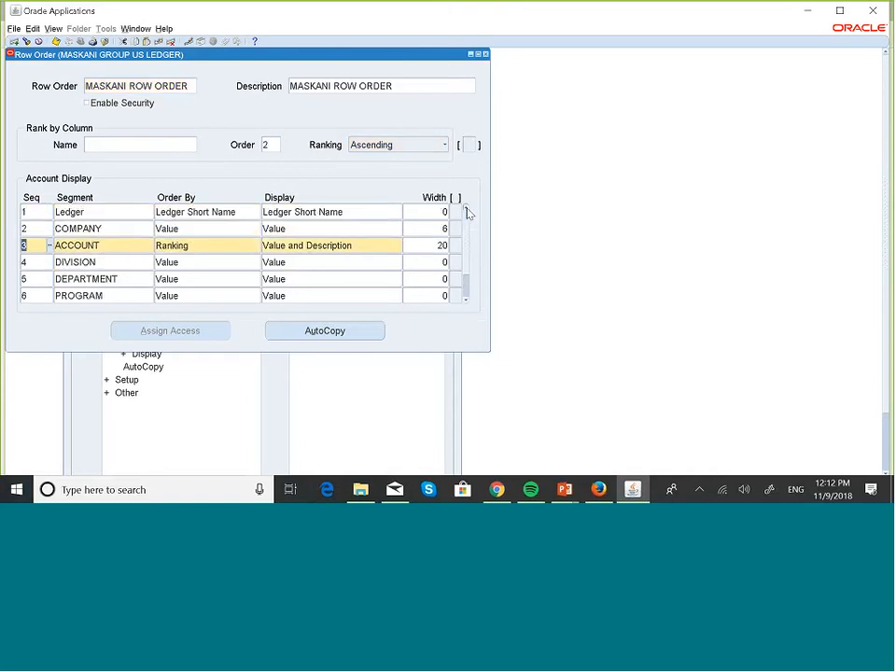
click(211, 243)
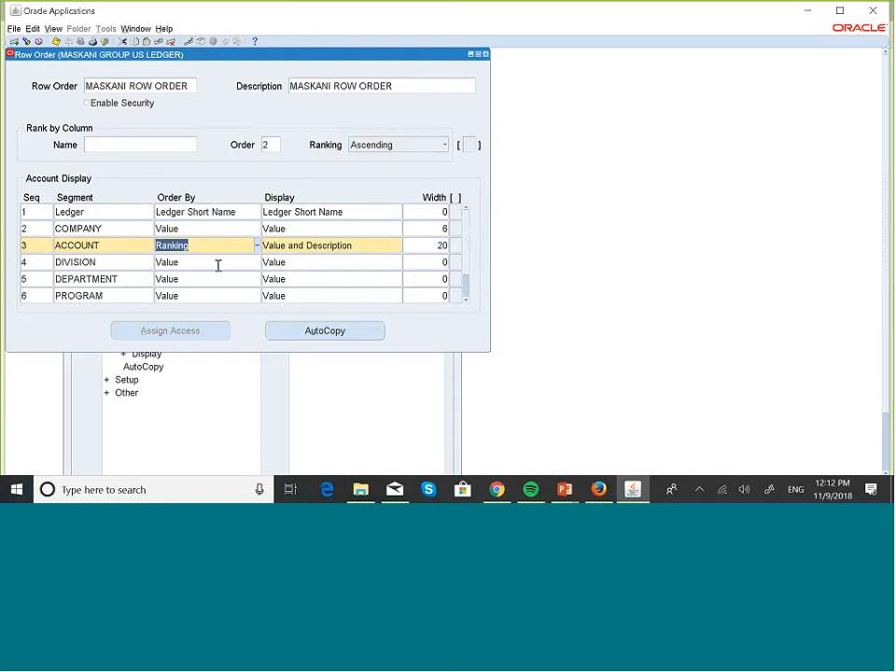
click(217, 264)
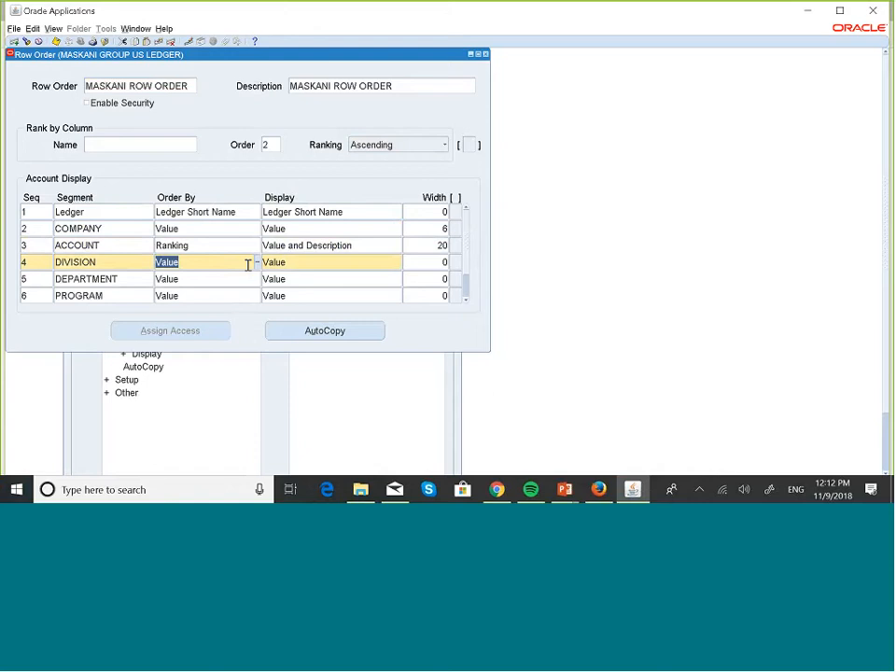
click(275, 145)
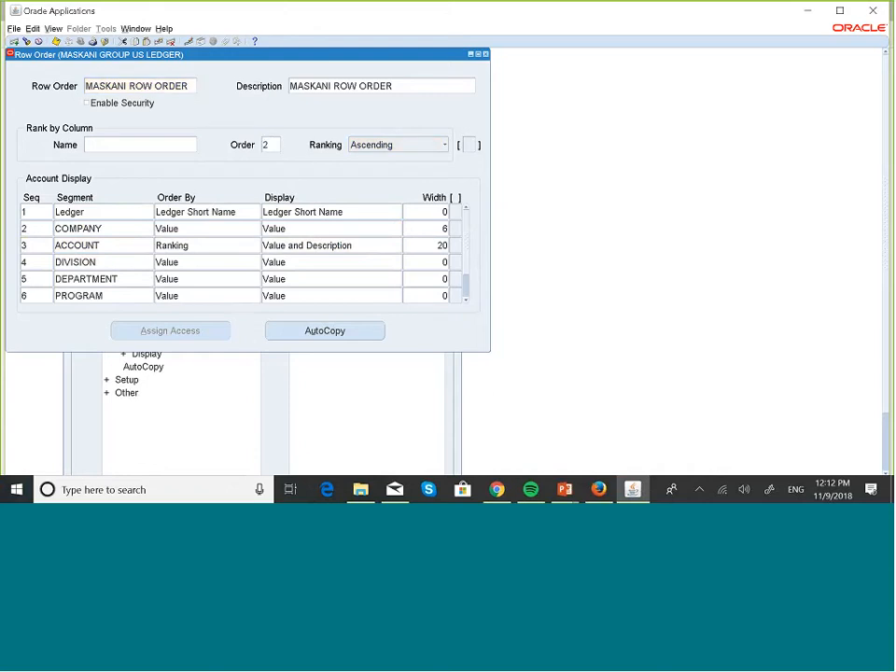
click(258, 262)
Step: Set DIVISION, DEPARTMENT and PROGRAM to be ordered by Ranking
click(257, 263)
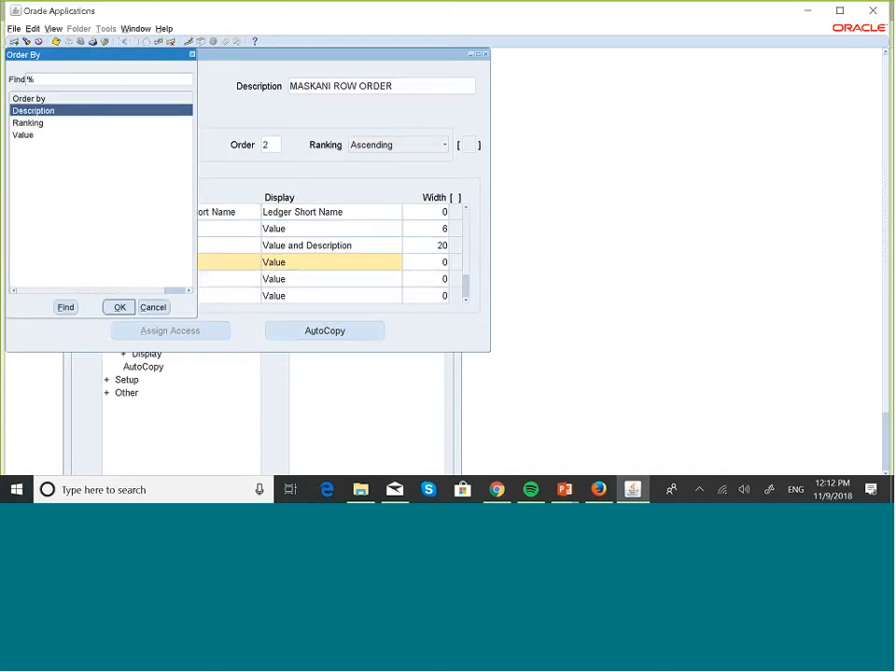
click(33, 122)
click(119, 307)
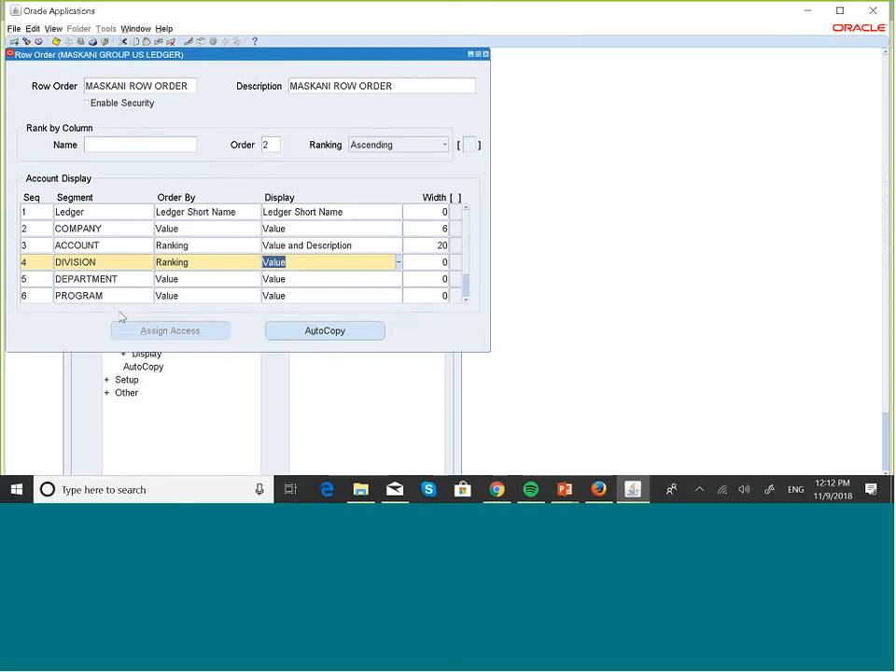
click(201, 292)
click(230, 278)
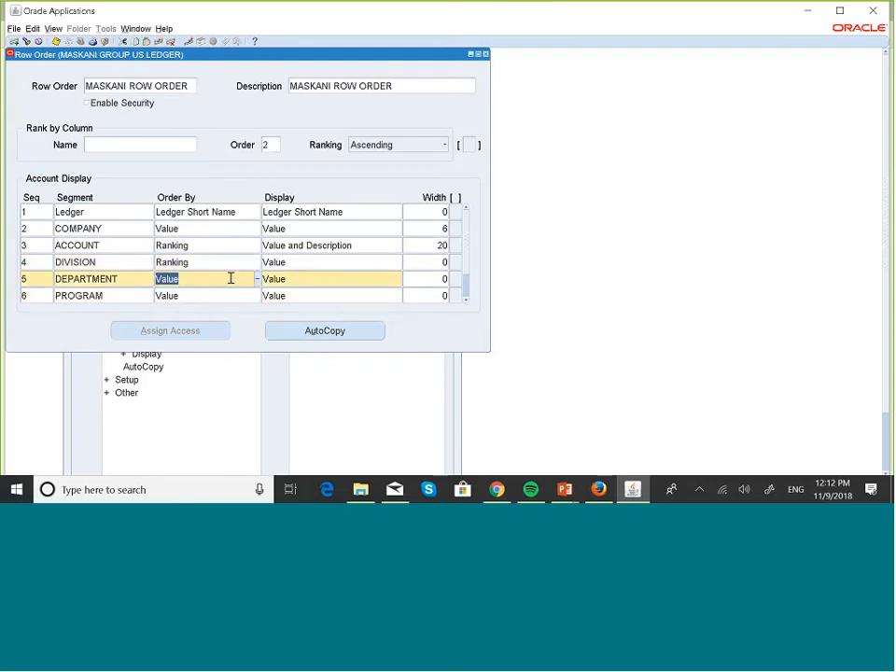
click(258, 279)
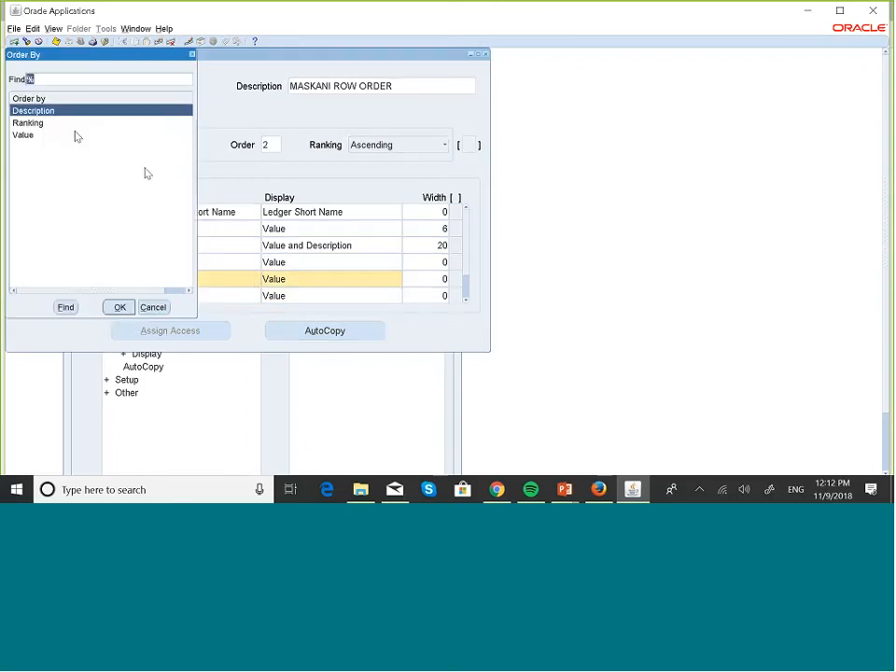
click(36, 123)
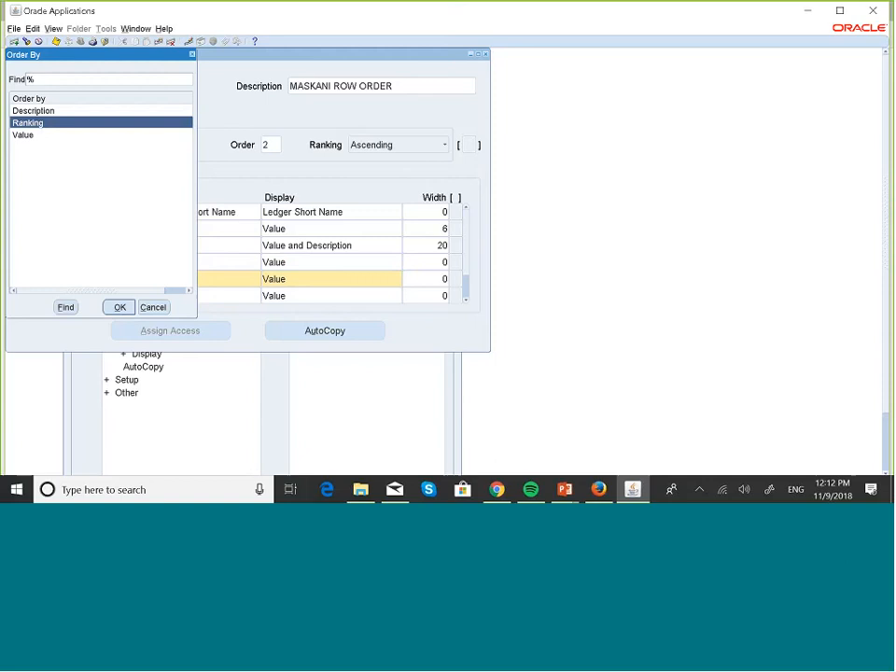
click(119, 307)
click(218, 295)
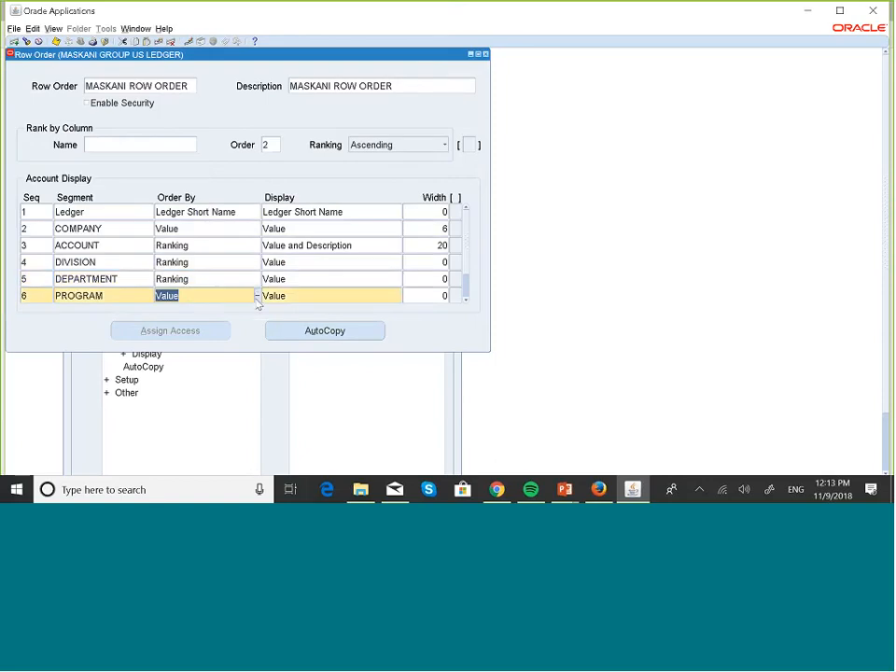
click(258, 295)
click(35, 124)
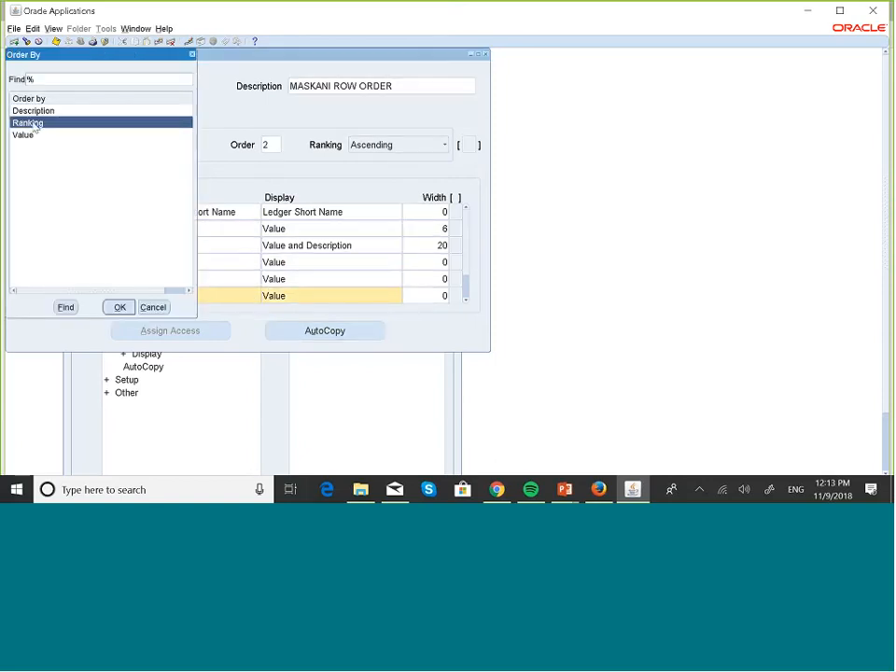
click(120, 308)
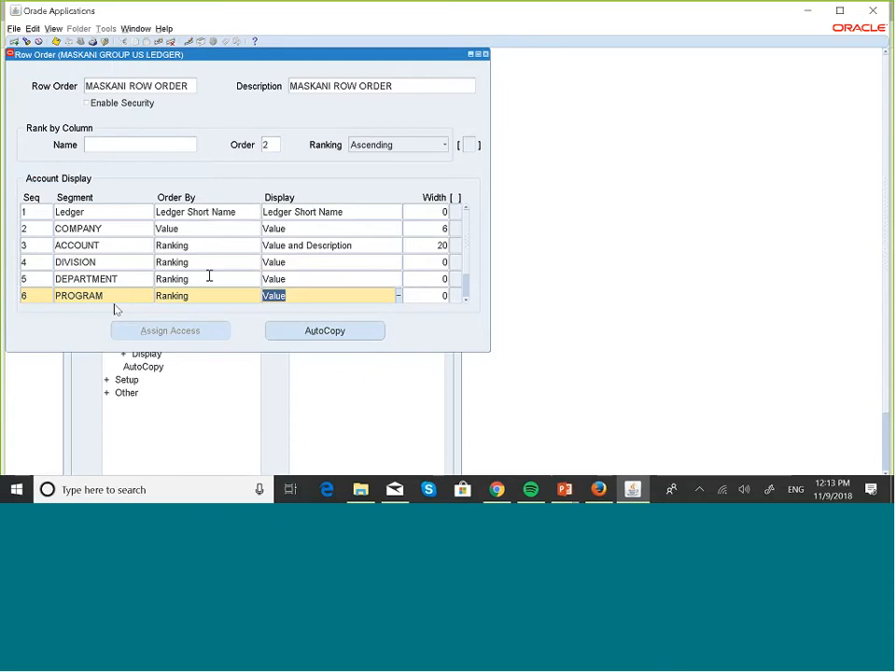
Step: Set FUTURE 1 and FUTURE 2 to be ordered by Ranking
click(465, 298)
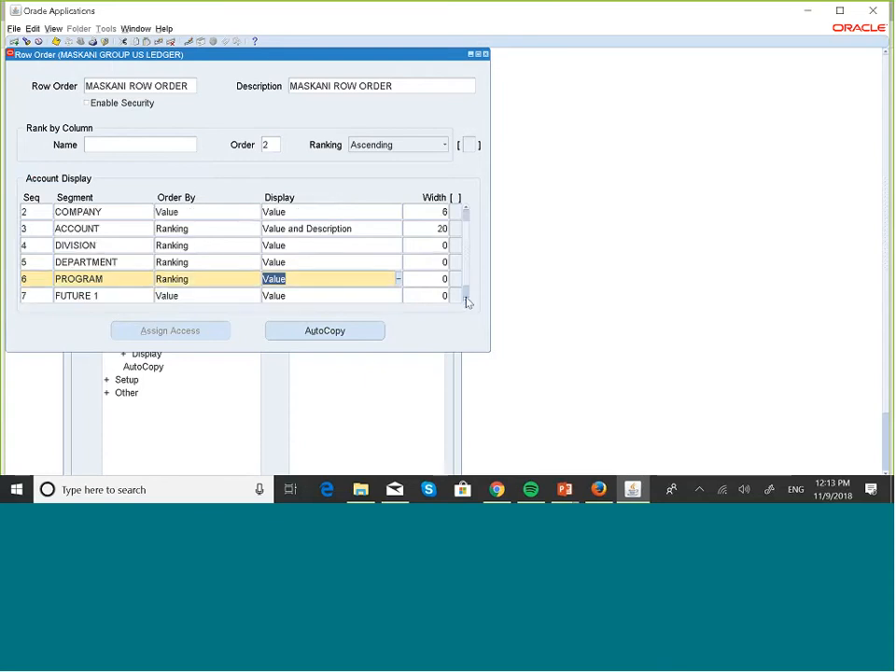
click(466, 300)
click(182, 278)
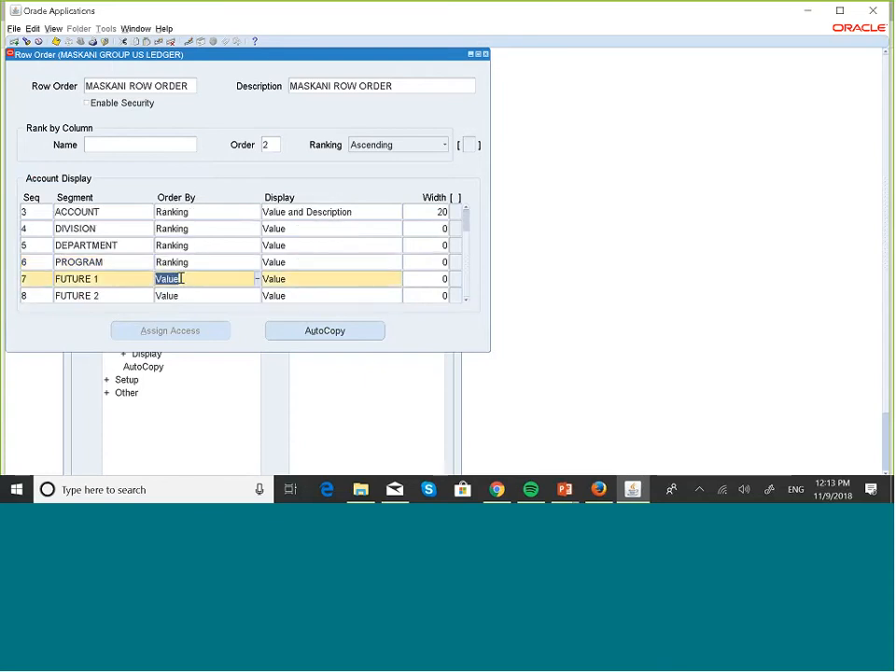
click(257, 279)
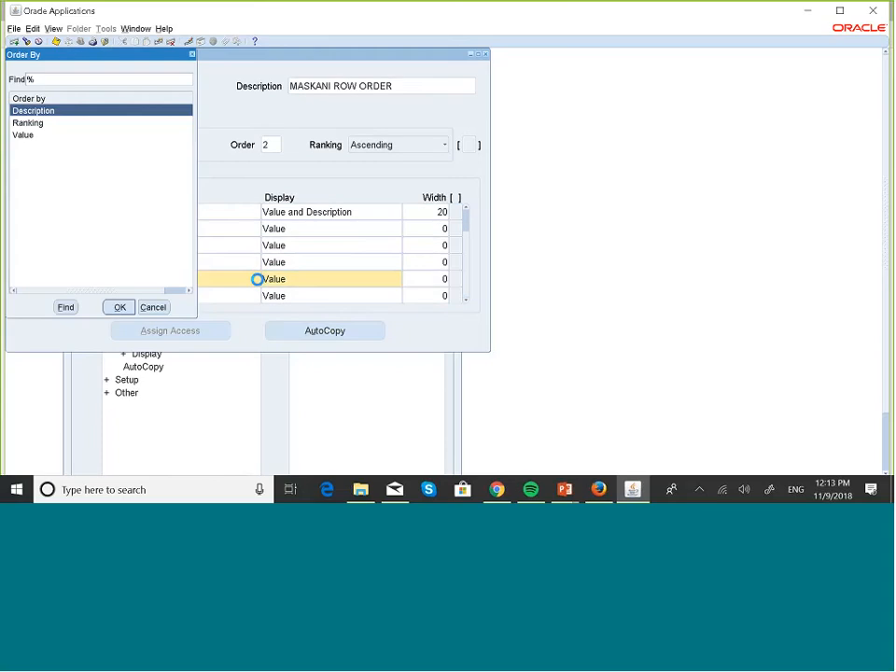
click(28, 123)
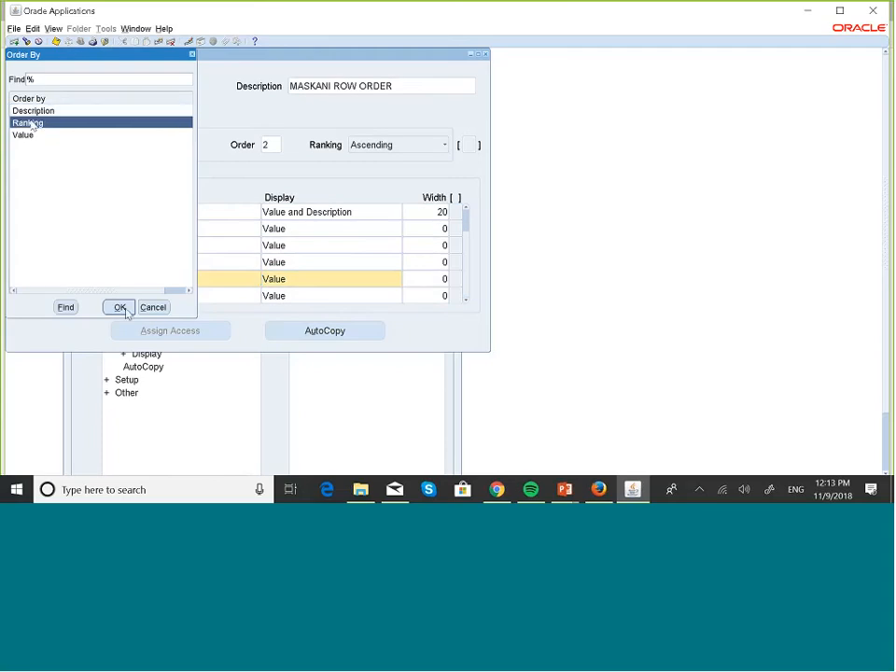
click(119, 307)
click(192, 296)
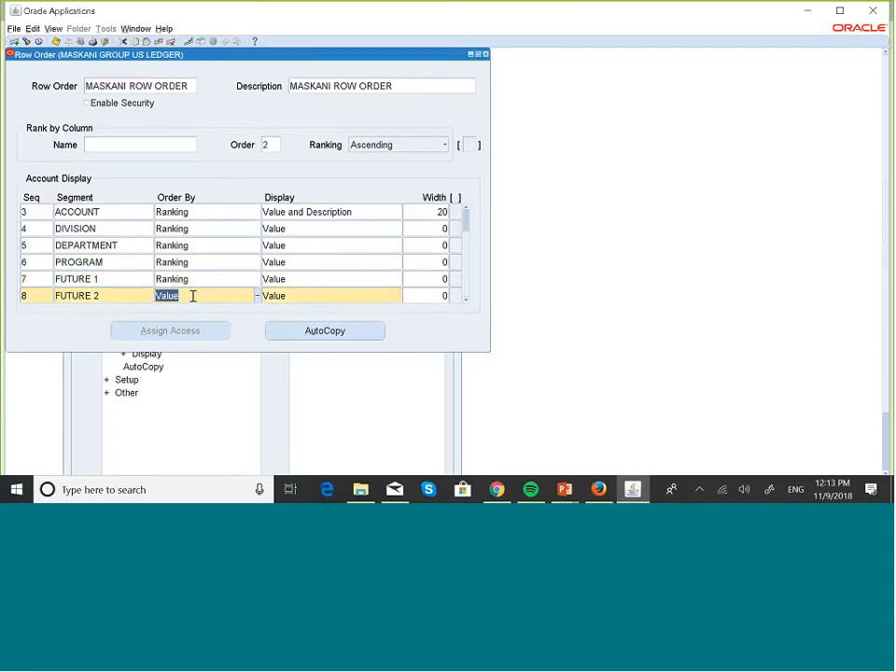
click(257, 297)
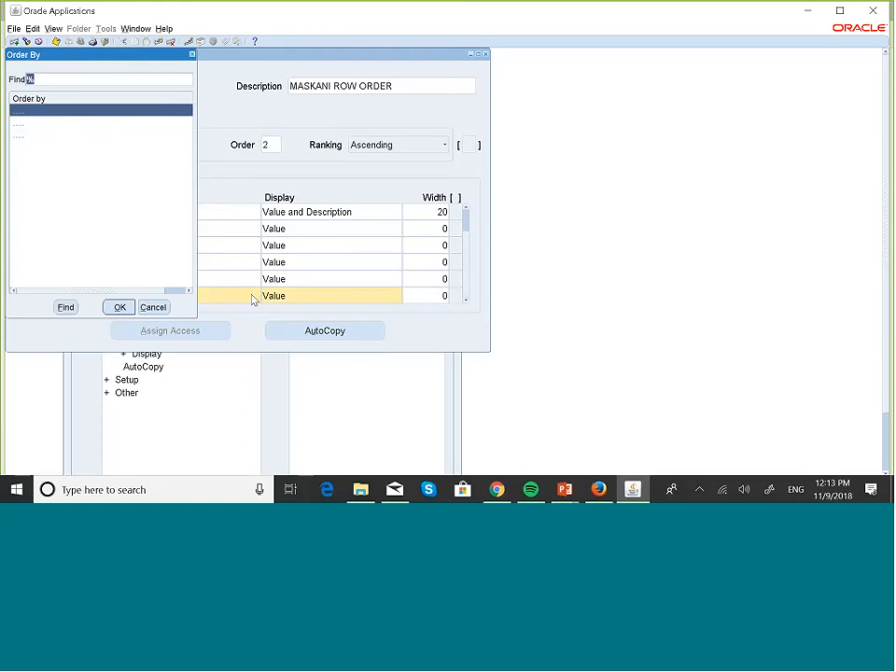
click(31, 124)
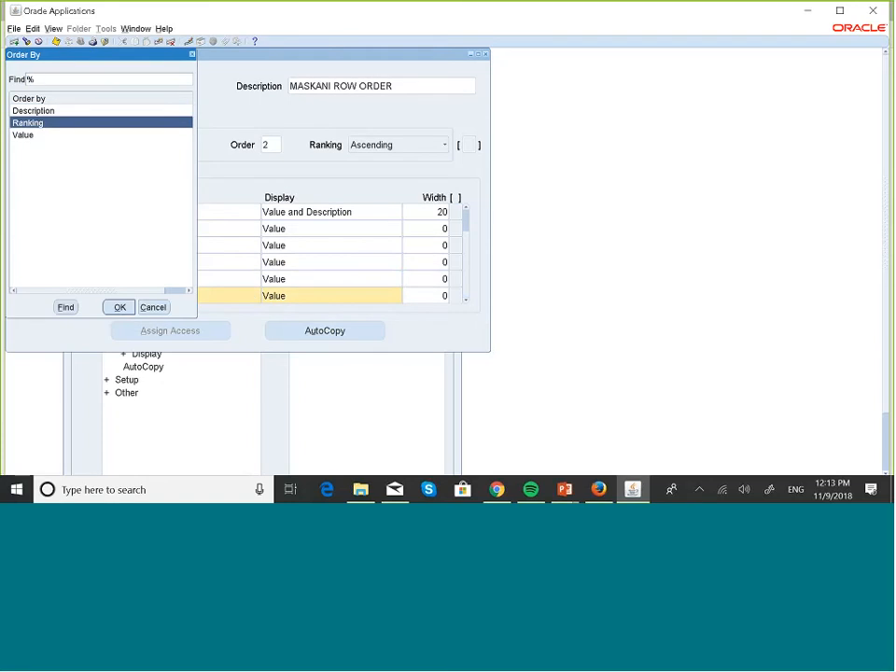
click(120, 307)
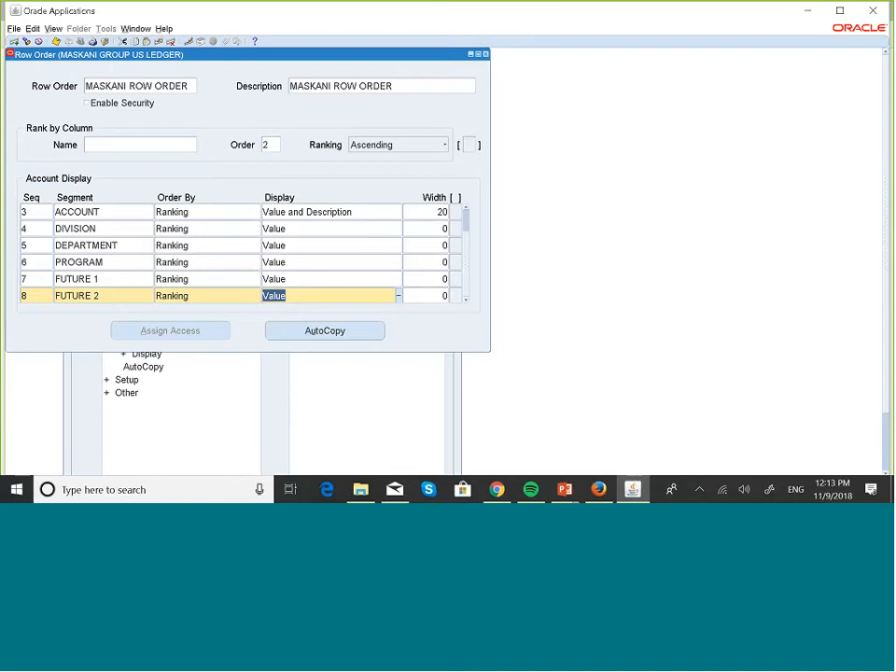
click(466, 210)
click(466, 209)
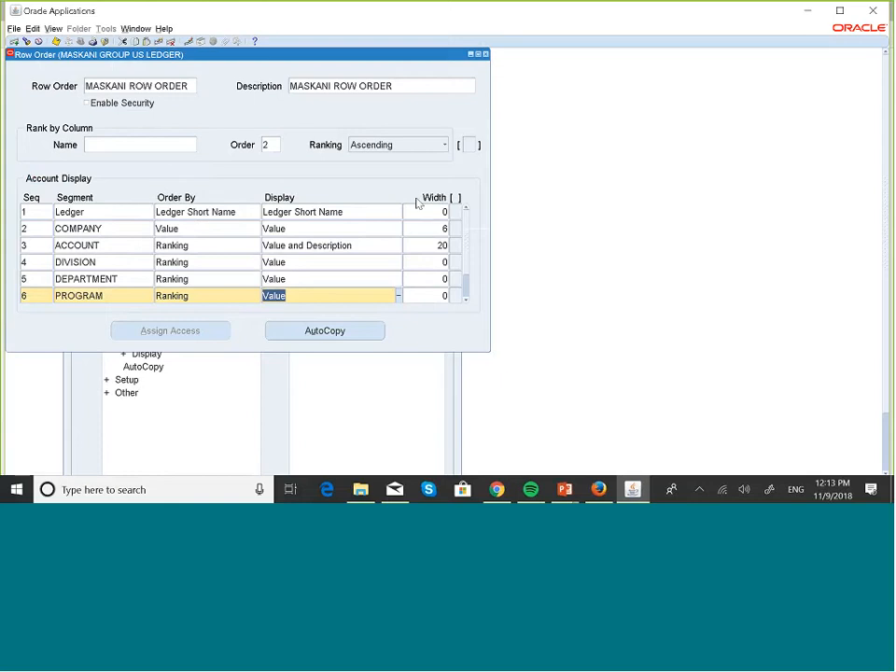
click(274, 144)
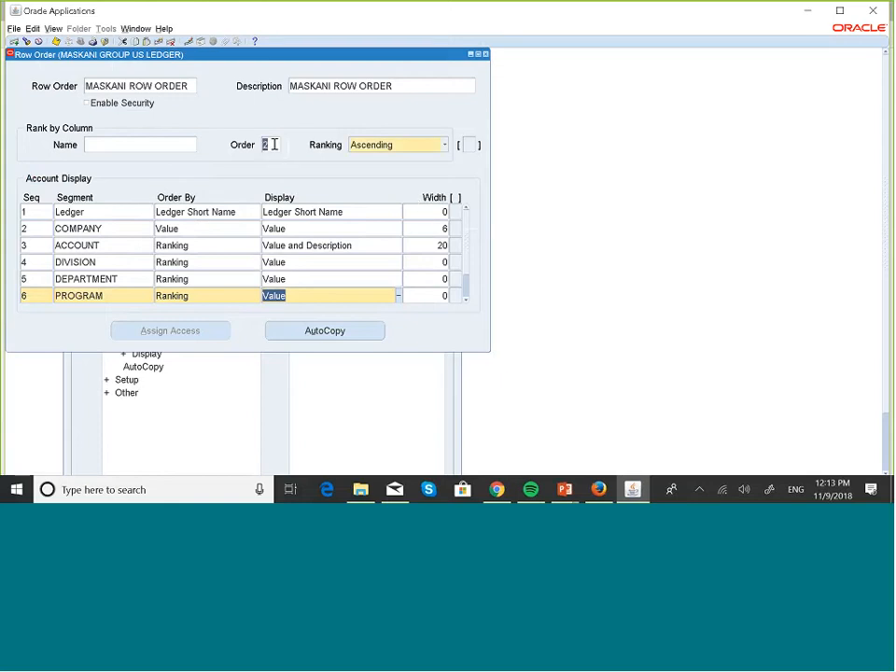
text(1)
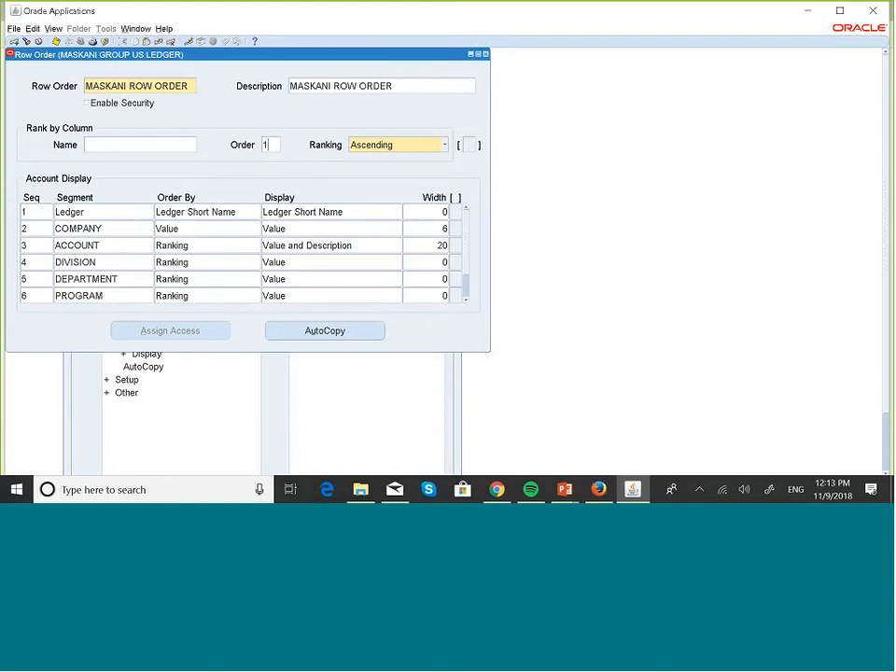
click(208, 247)
click(207, 264)
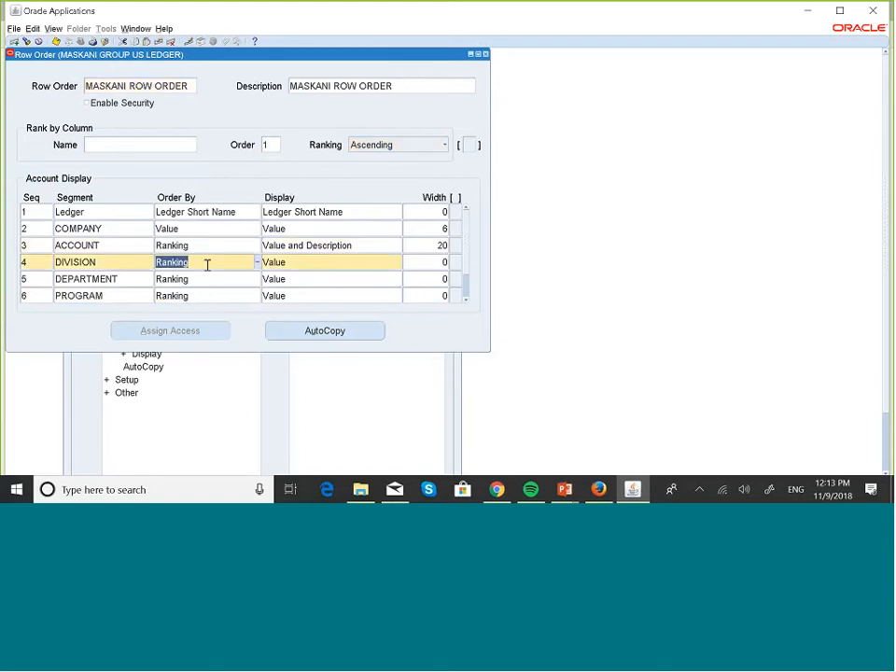
click(230, 248)
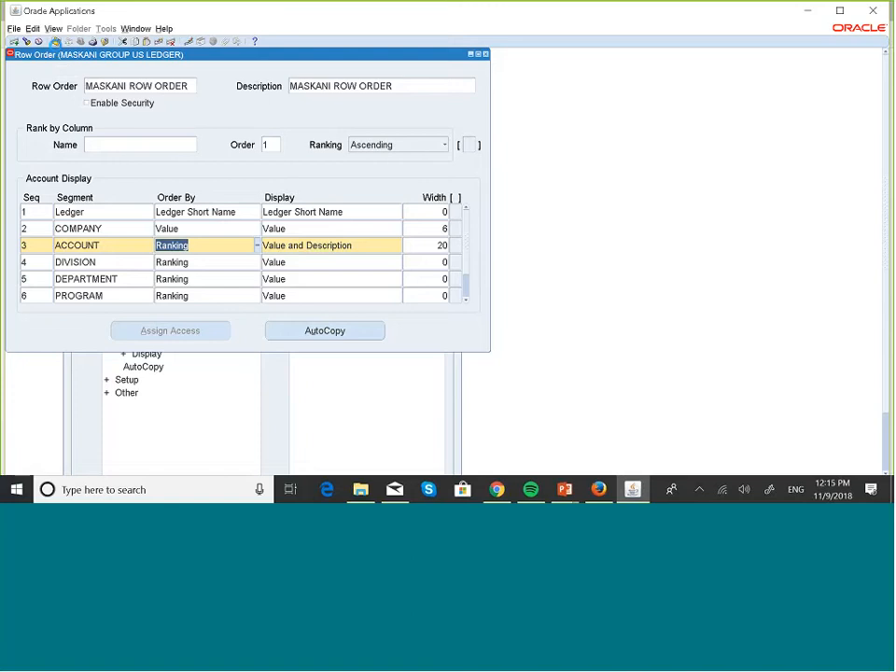
Step: Close the Row Order definition and open the financial report definitions form
click(485, 54)
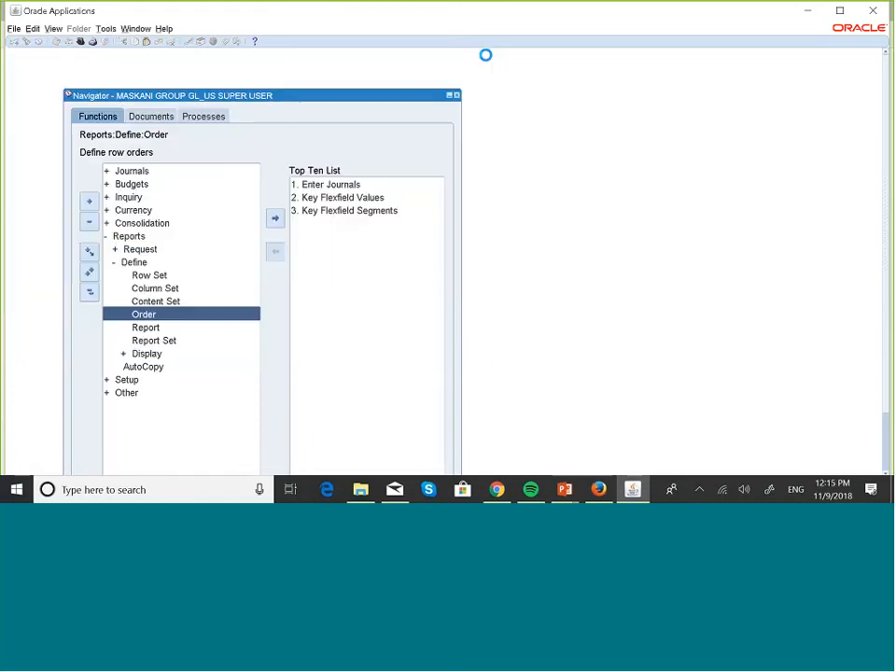
click(140, 328)
double_click(137, 327)
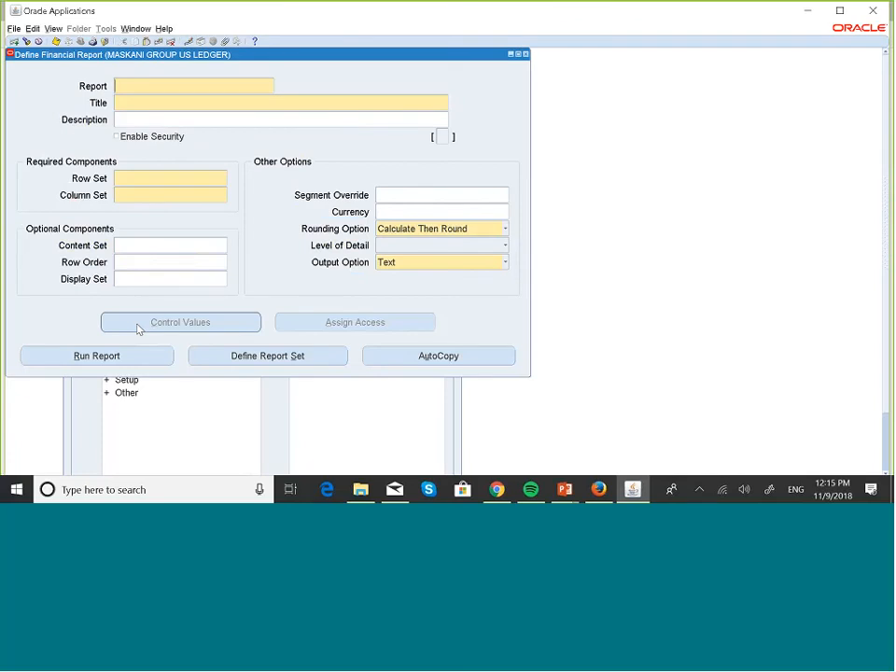
Step: Query MASKANI reports and set up a run of MASKANI ENTERED CURRENCY for OCT-18 in USD
key(F11)
text(MASK)
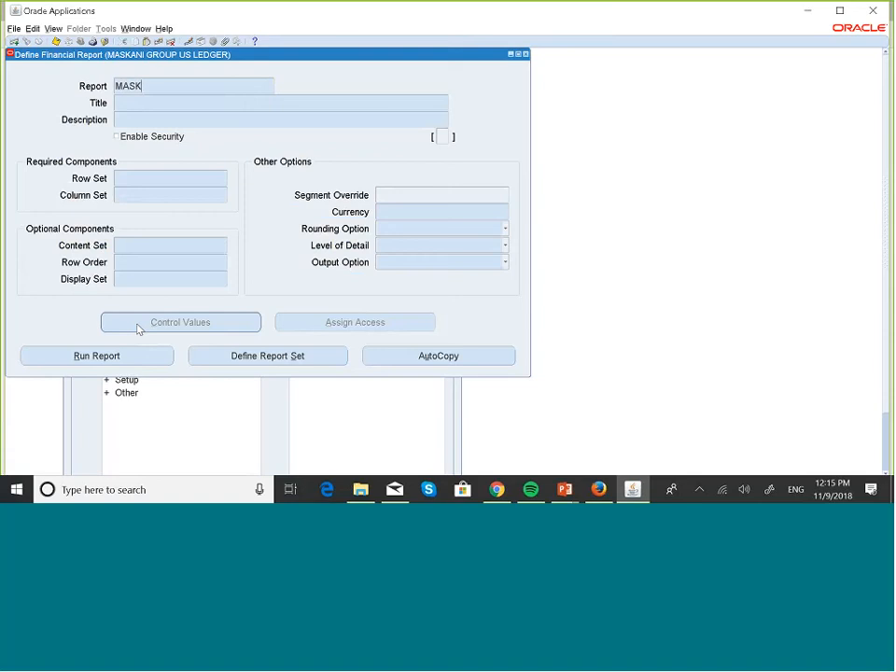
text(A)
text(NI)
key(ctrl+F11)
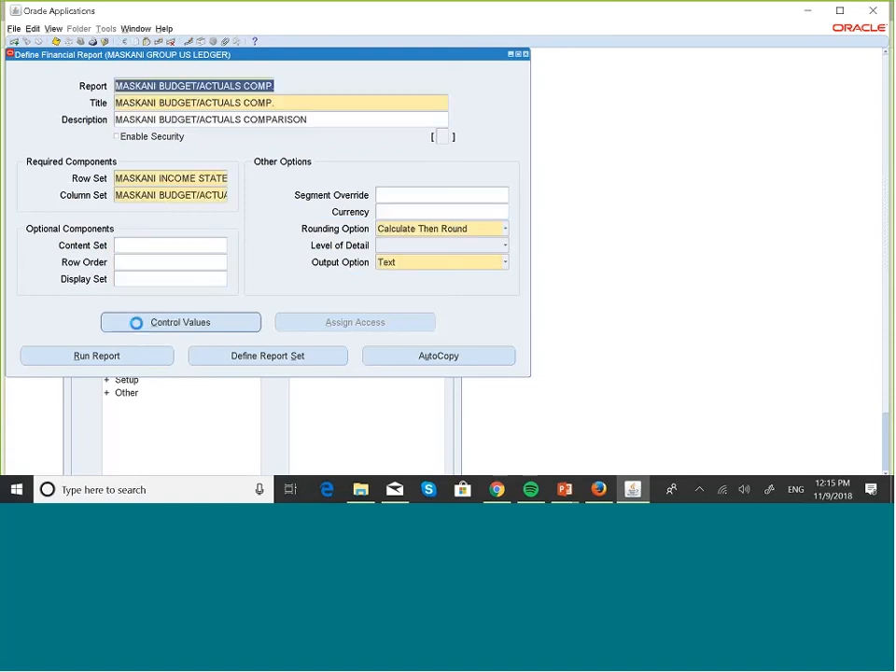
key(Down)
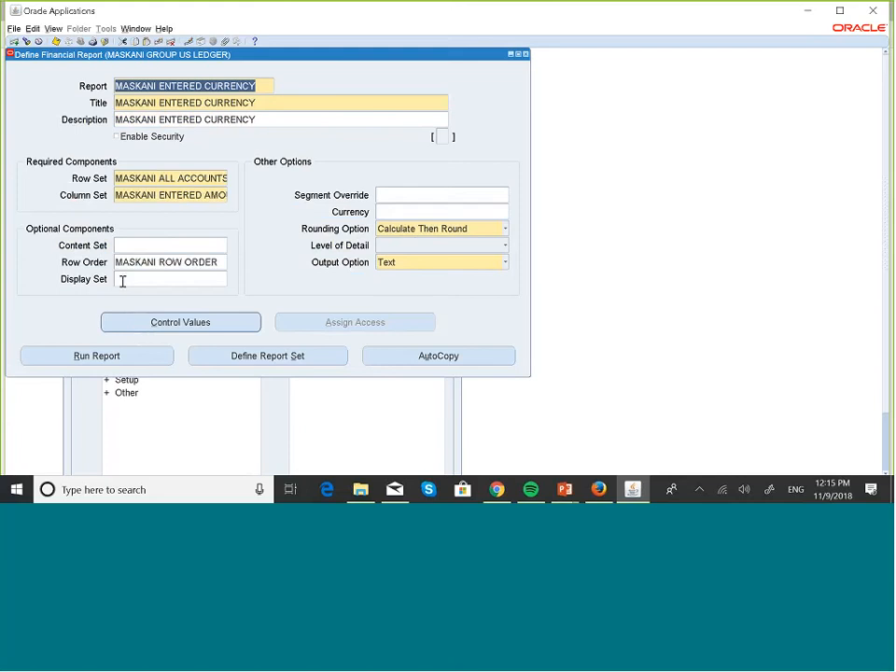
click(101, 360)
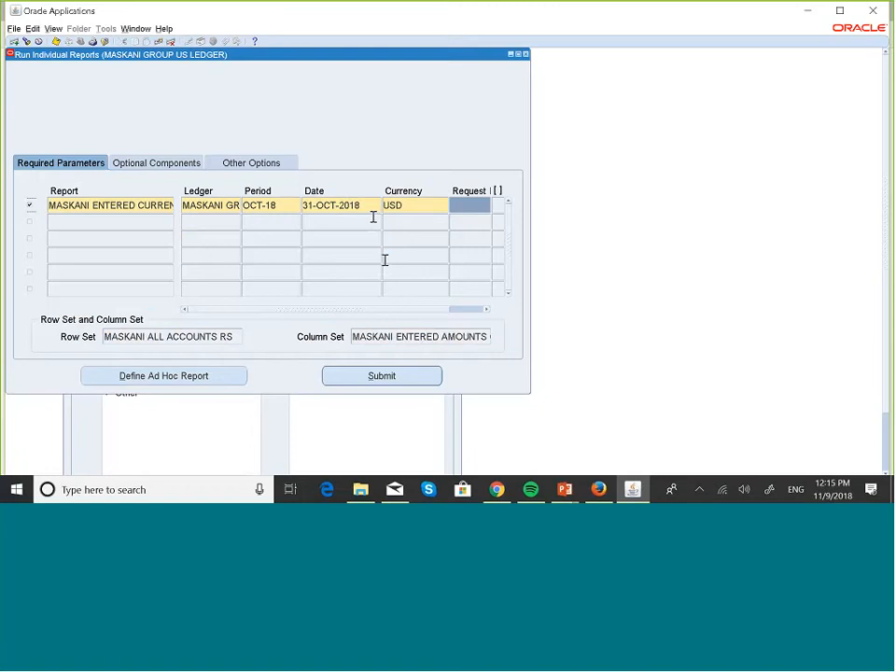
Step: Submit the MASKANI ENTERED CURRENCY run and copy its new request ID
click(418, 381)
click(454, 205)
key(ctrl+c)
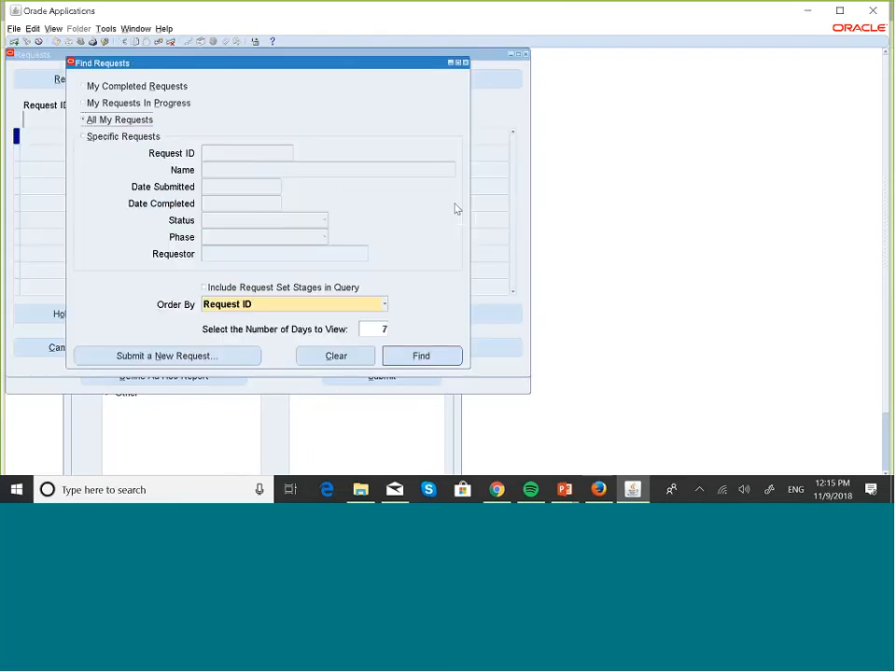
Step: Search Specific Requests by the pasted request ID to list the new pending request
click(121, 137)
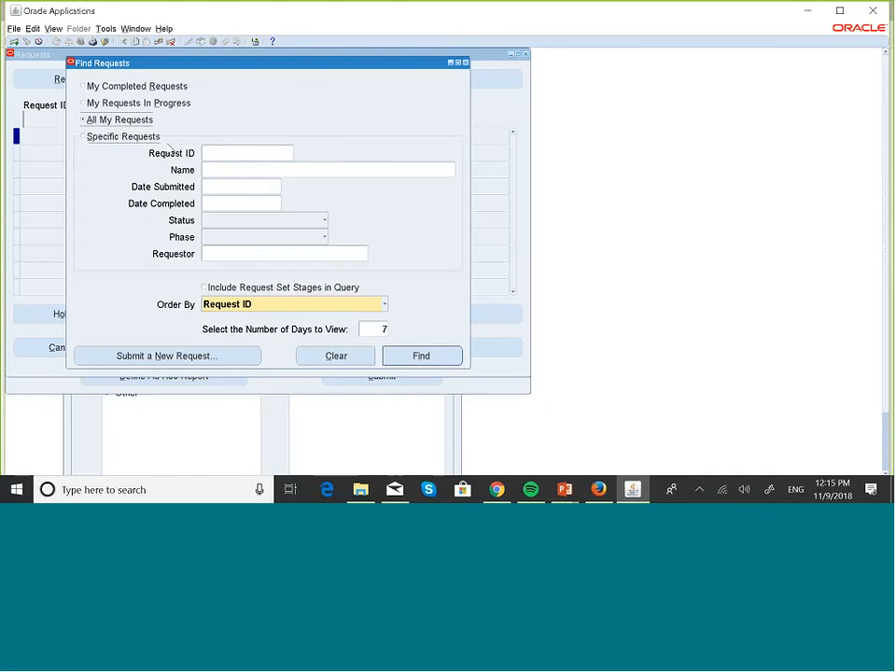
click(218, 151)
key(ctrl+v)
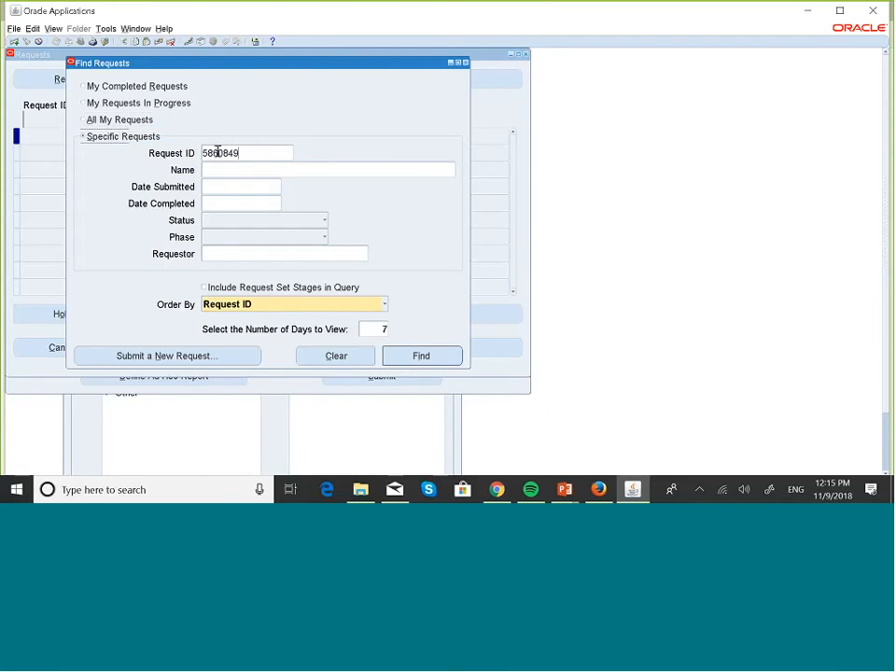
click(423, 356)
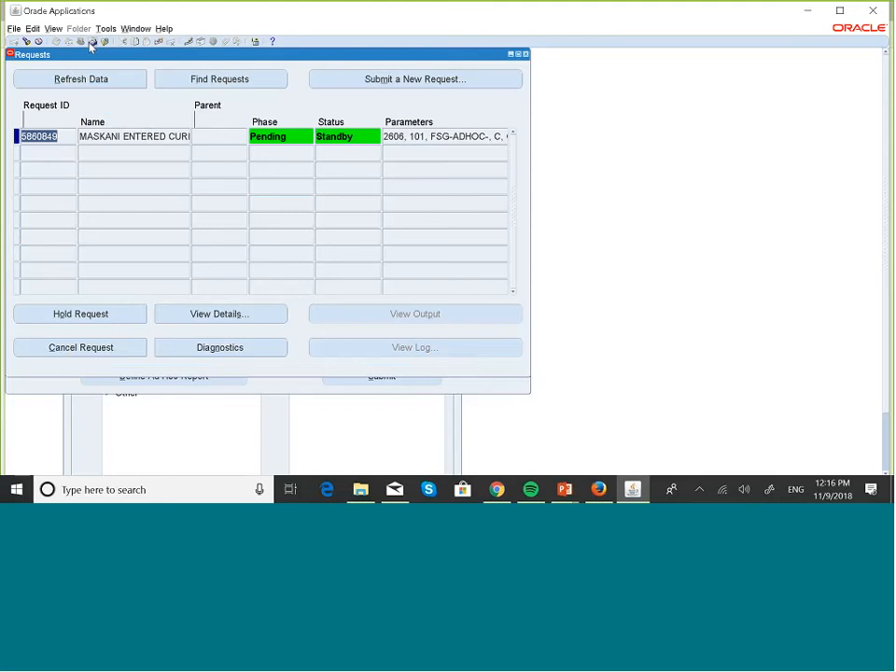
Step: Refresh until the request completes normally, then view its output listing accounts under COMPANY
click(92, 79)
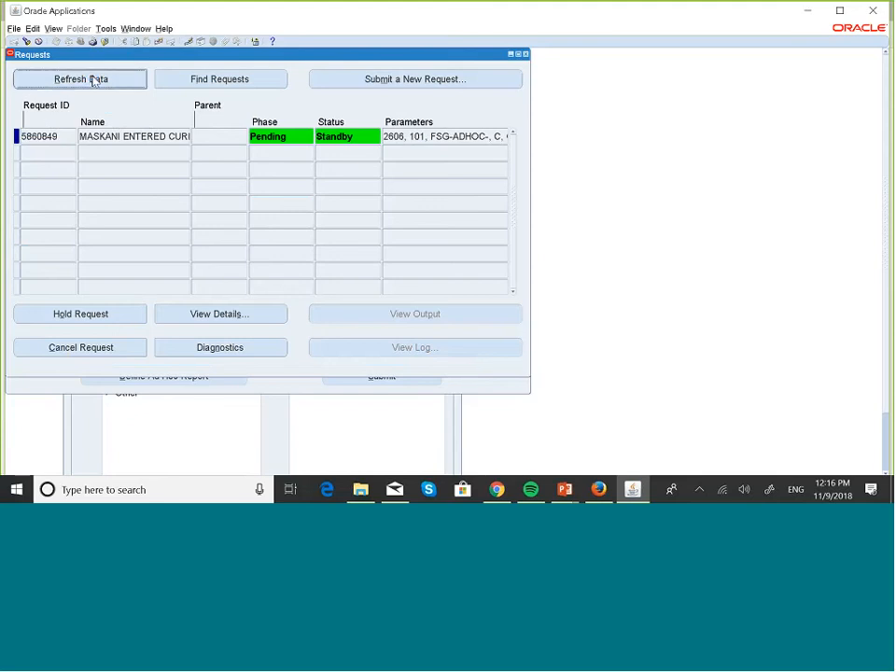
click(92, 80)
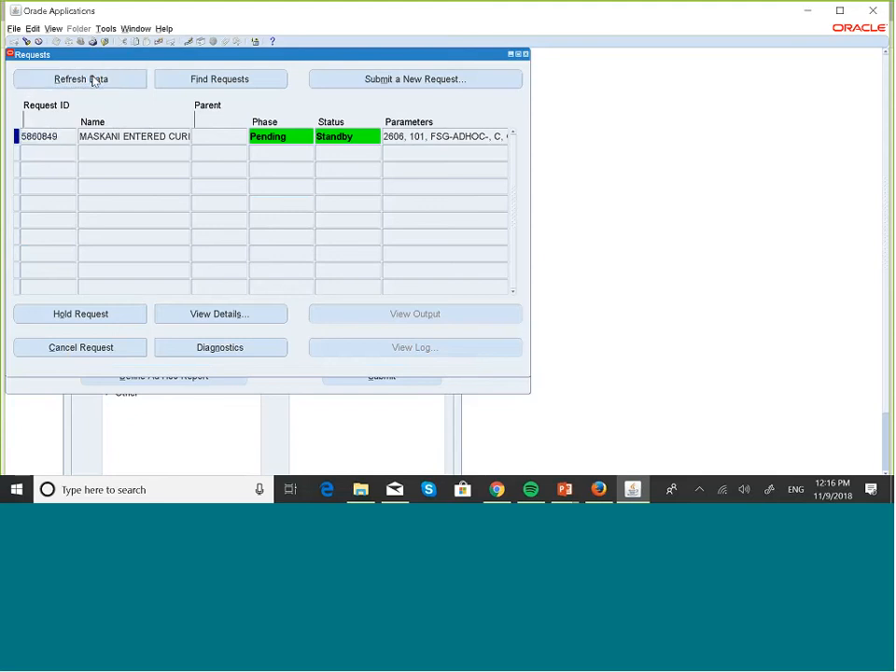
click(92, 79)
click(92, 79)
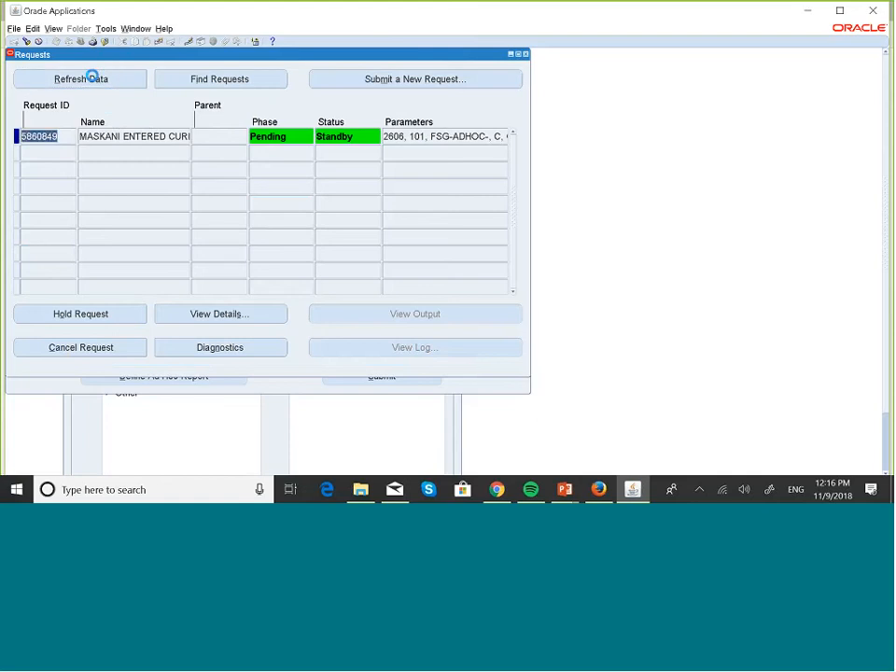
click(92, 79)
click(93, 80)
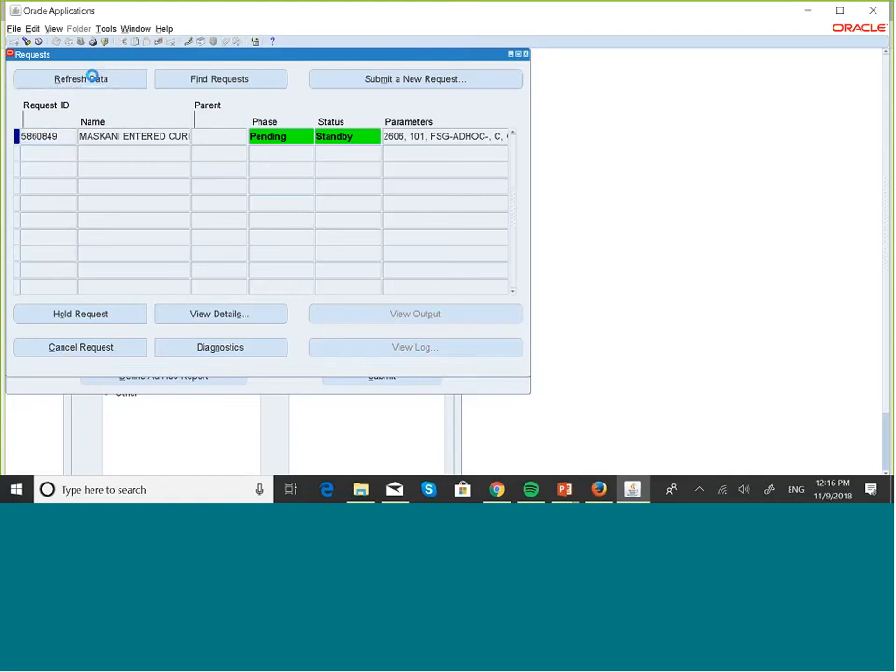
click(93, 79)
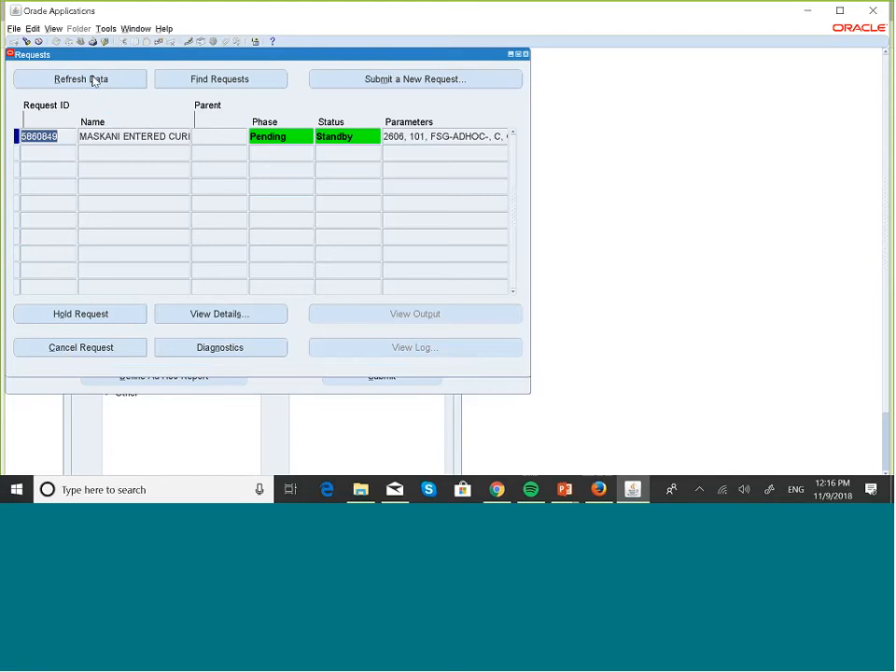
click(92, 79)
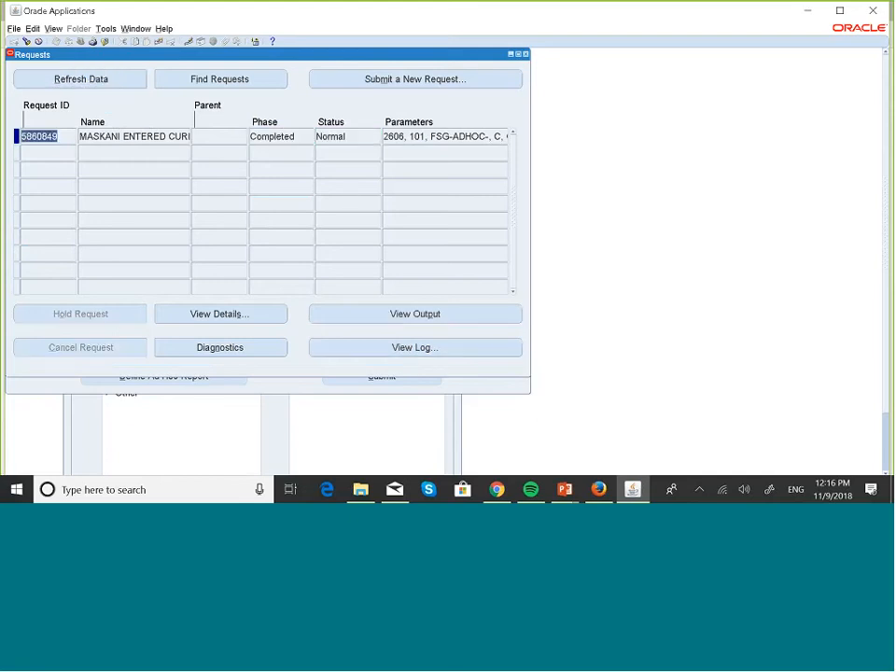
click(430, 314)
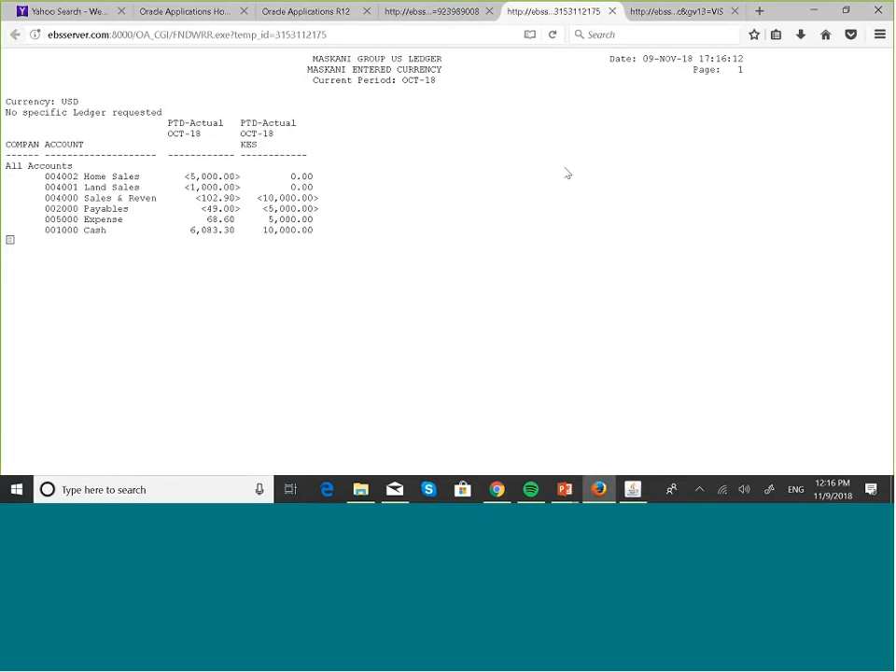
Step: Compare the earlier and new report outputs in the browser, then return to the Oracle Applications Requests window
click(436, 12)
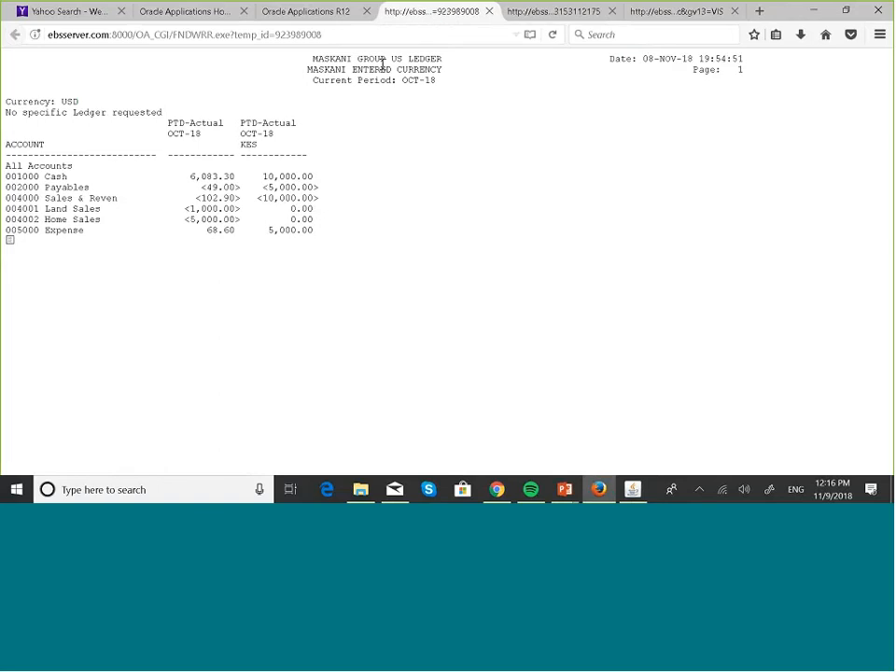
click(559, 21)
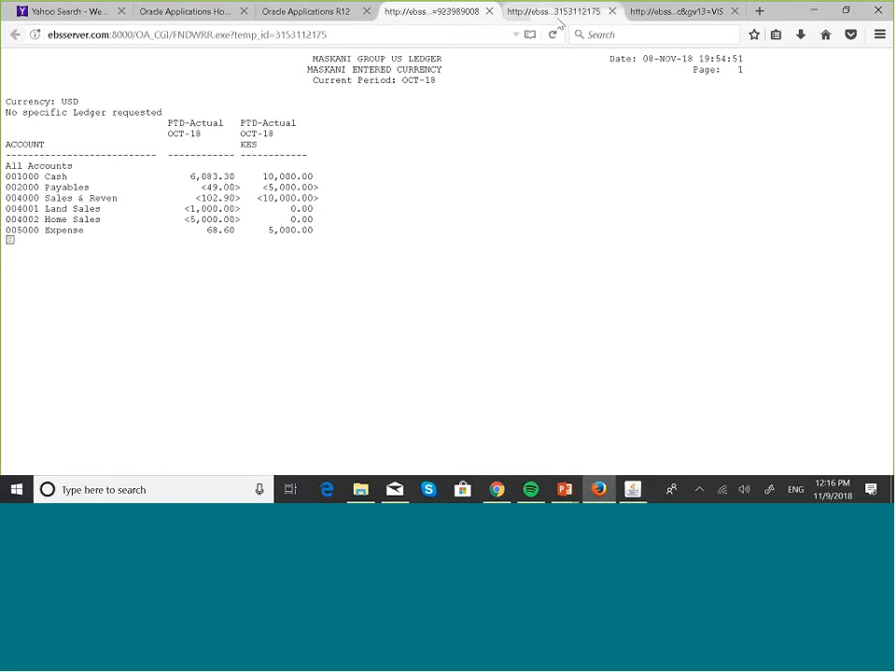
click(666, 10)
click(551, 13)
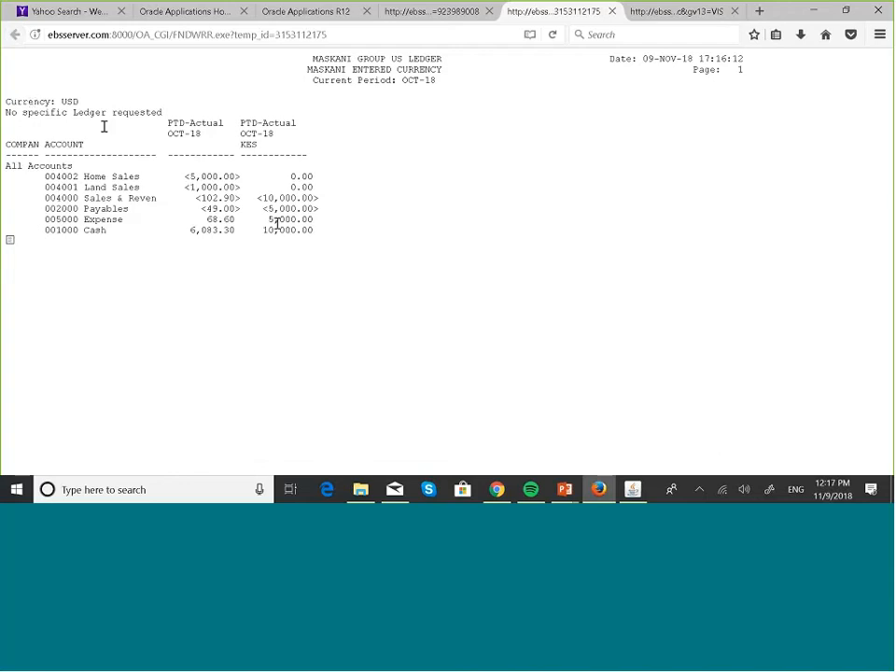
mouse_move(633, 490)
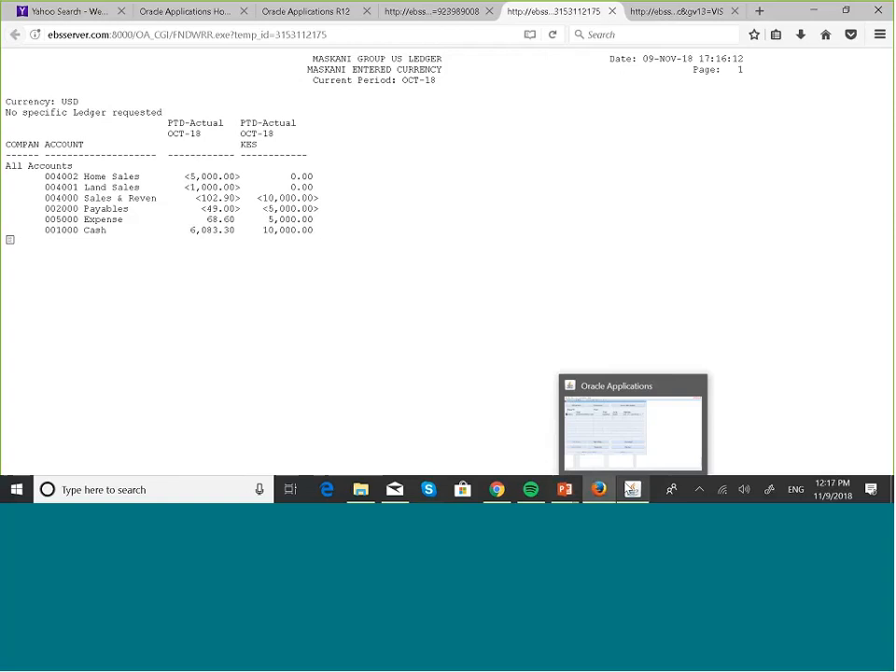
click(638, 439)
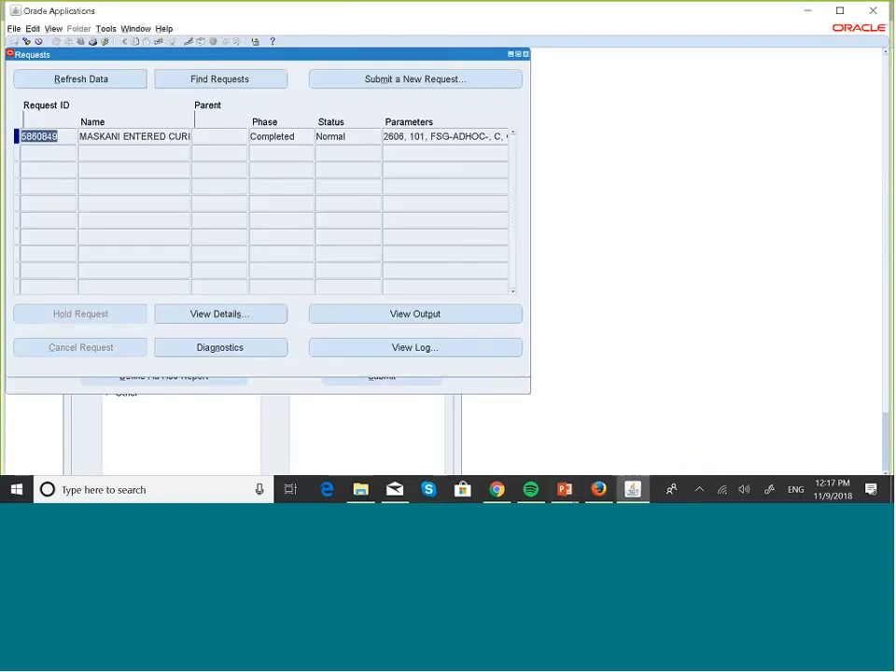
Step: Close the Requests, Run Reports and Financial Report definition windows
click(526, 54)
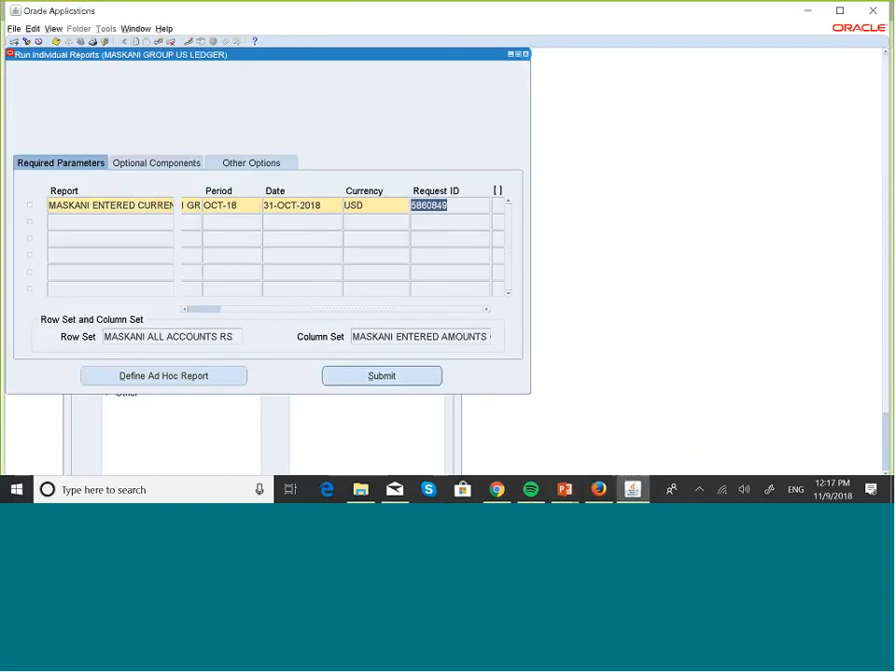
click(526, 54)
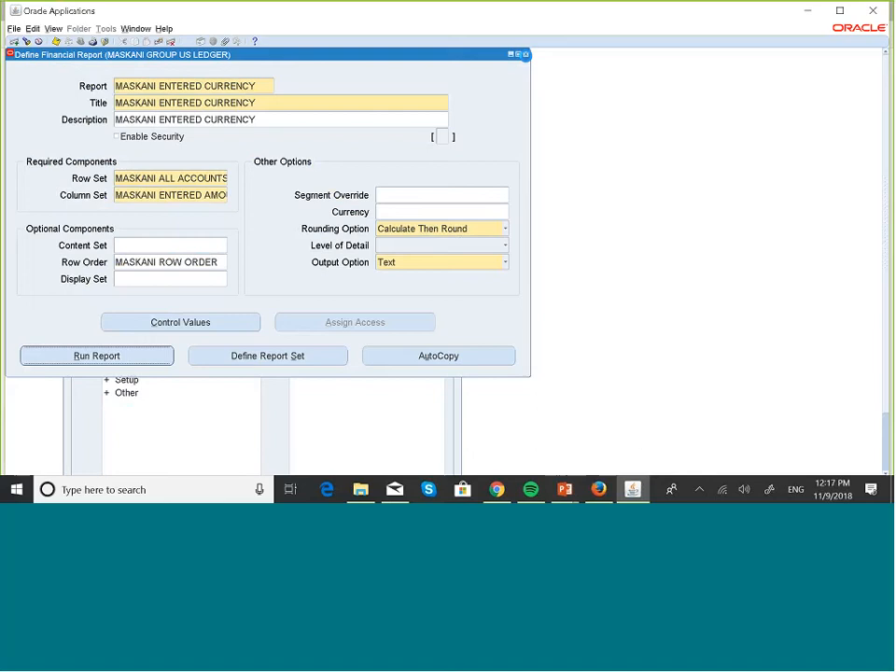
click(525, 54)
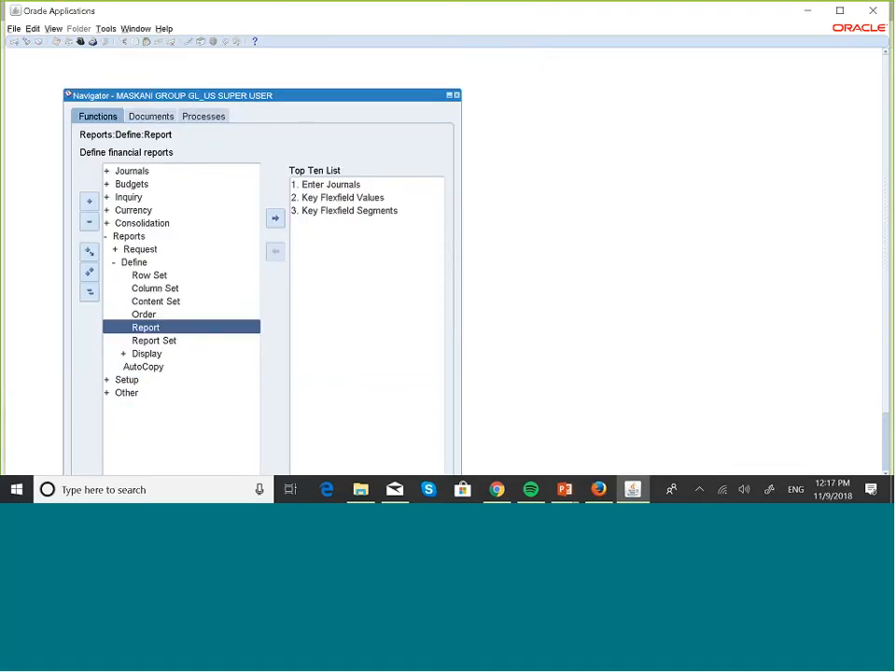
Step: Open the Row Set definition form under Reports > Define in the Navigator
click(90, 293)
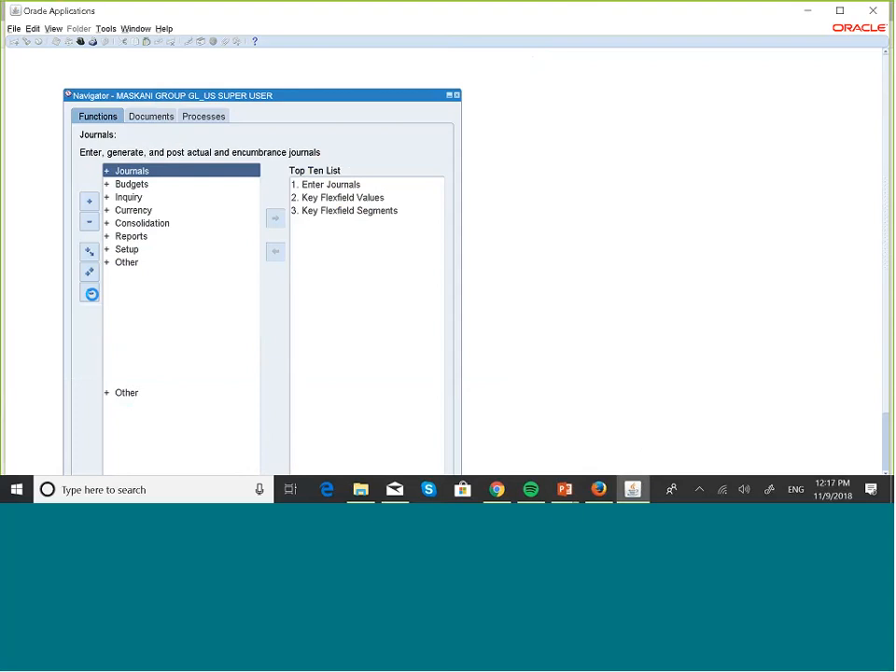
click(133, 237)
double_click(134, 238)
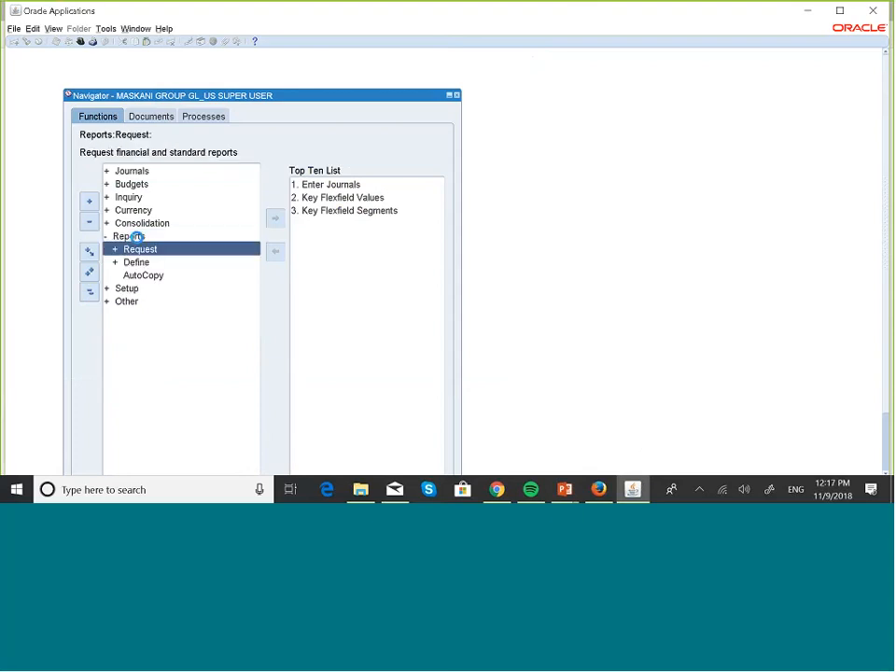
key(Down)
key(Return)
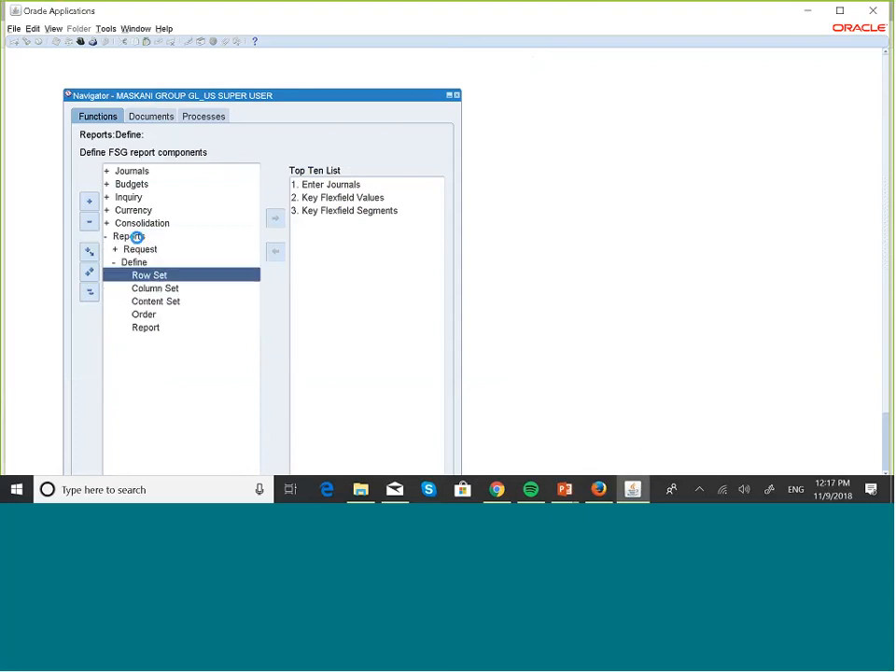
key(Return)
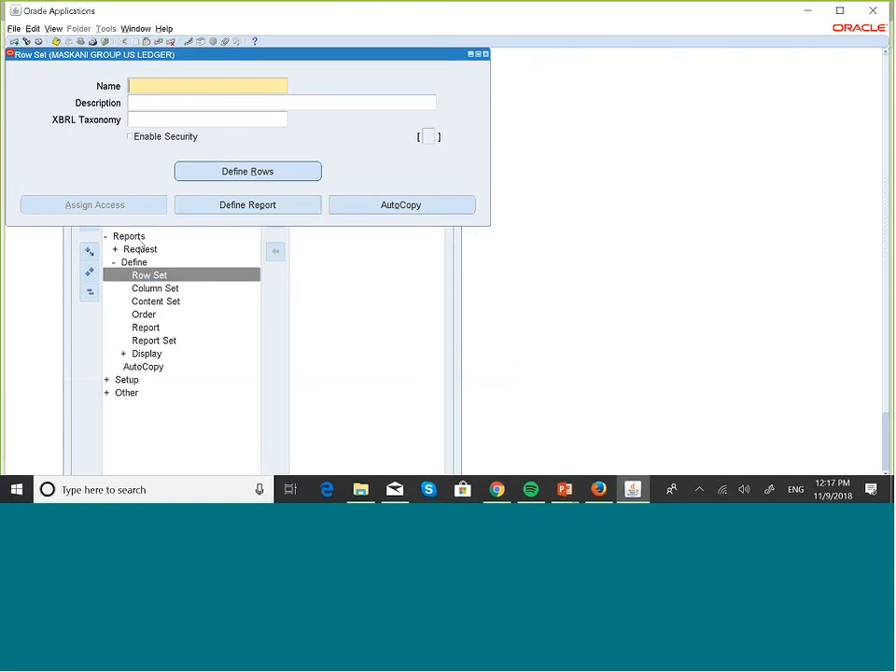
Step: Query MASKA% to retrieve the MASKANI ALL ACCOUNTS RS row set and show its rows
text(MASKA)
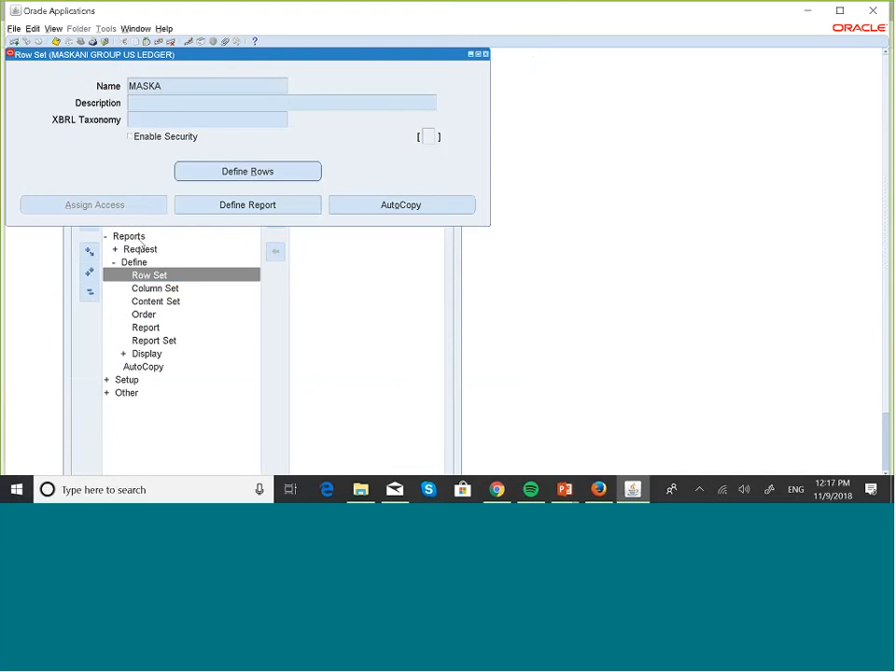
text(%)
key(ctrl+F11)
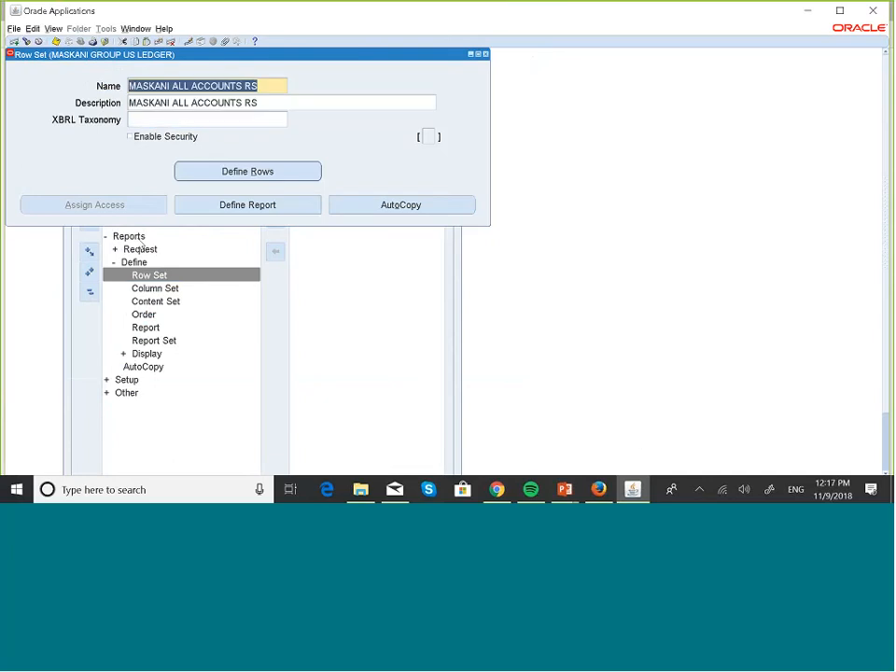
click(229, 175)
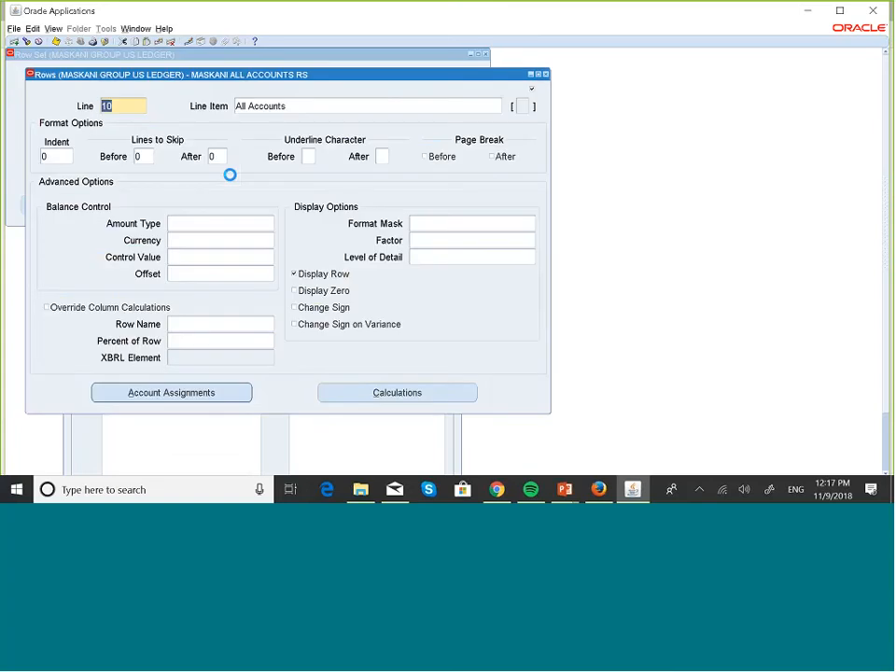
Step: Set the COMPANY segment display to E (Expand) in row 10's account assignment range
click(236, 392)
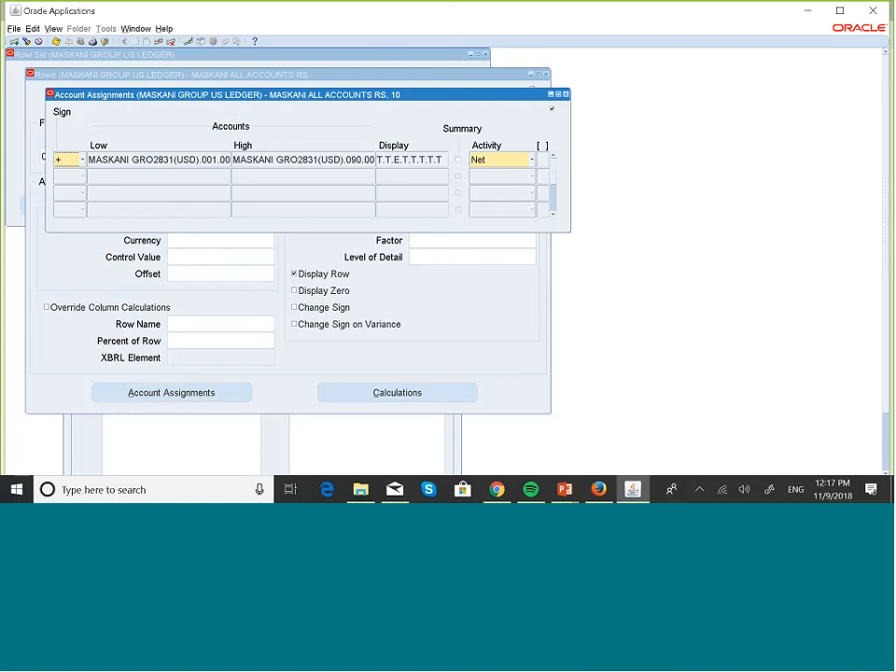
click(149, 160)
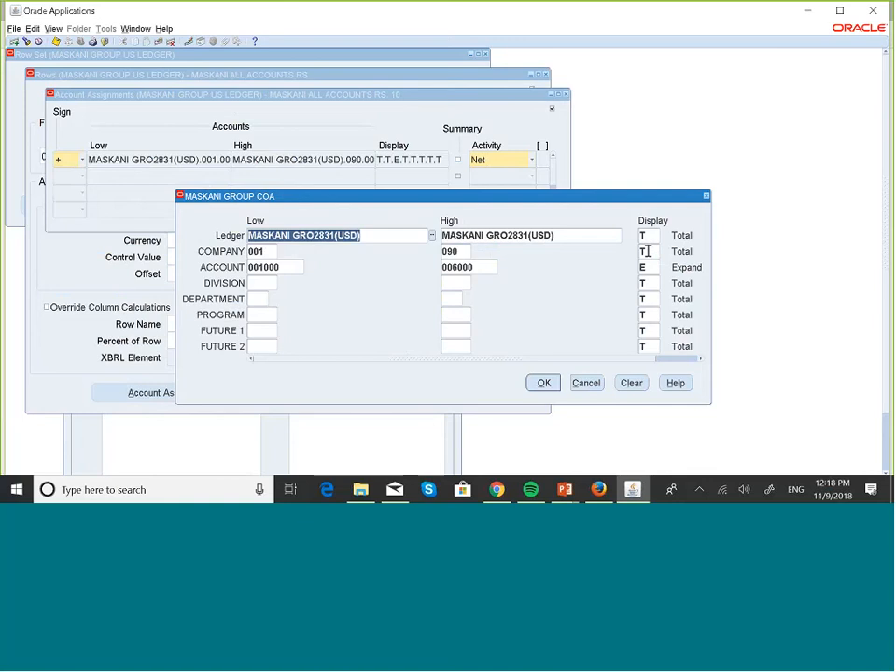
click(646, 252)
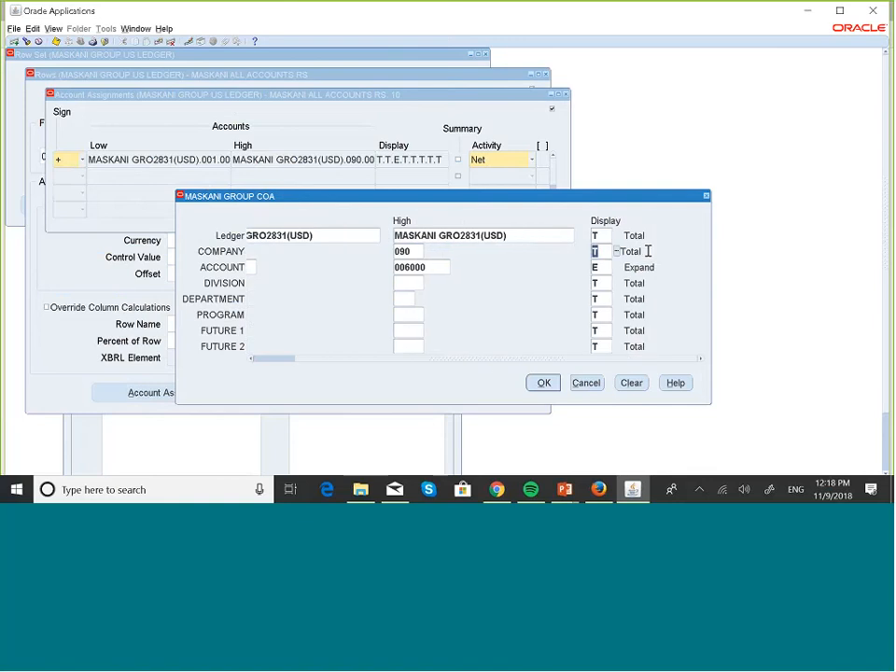
double_click(617, 251)
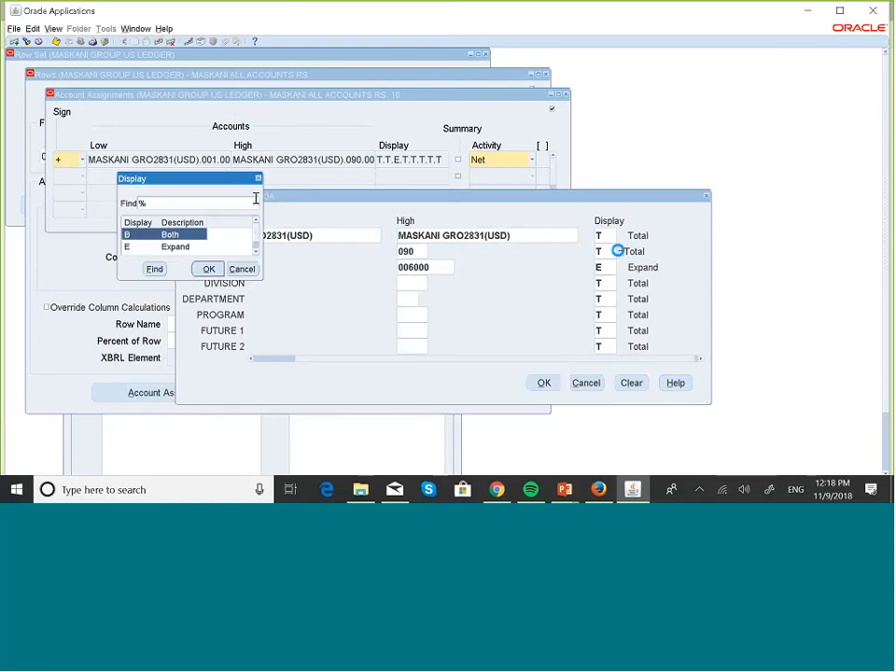
click(170, 247)
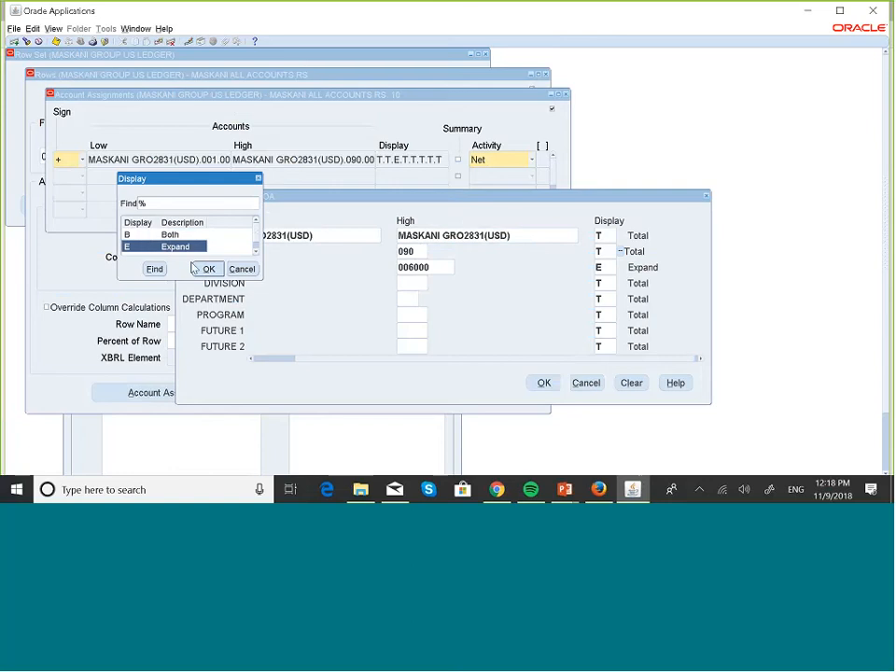
click(208, 269)
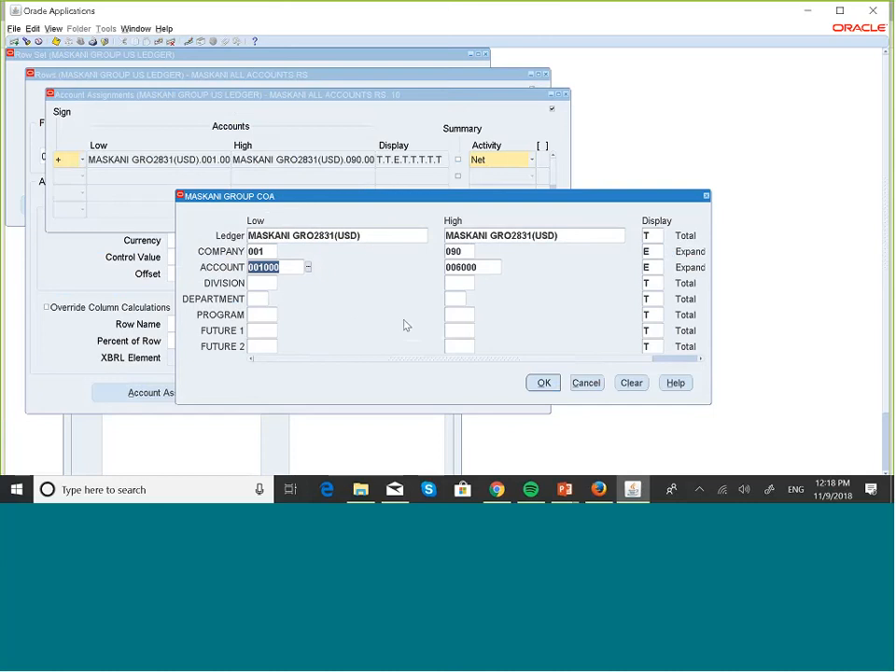
click(544, 383)
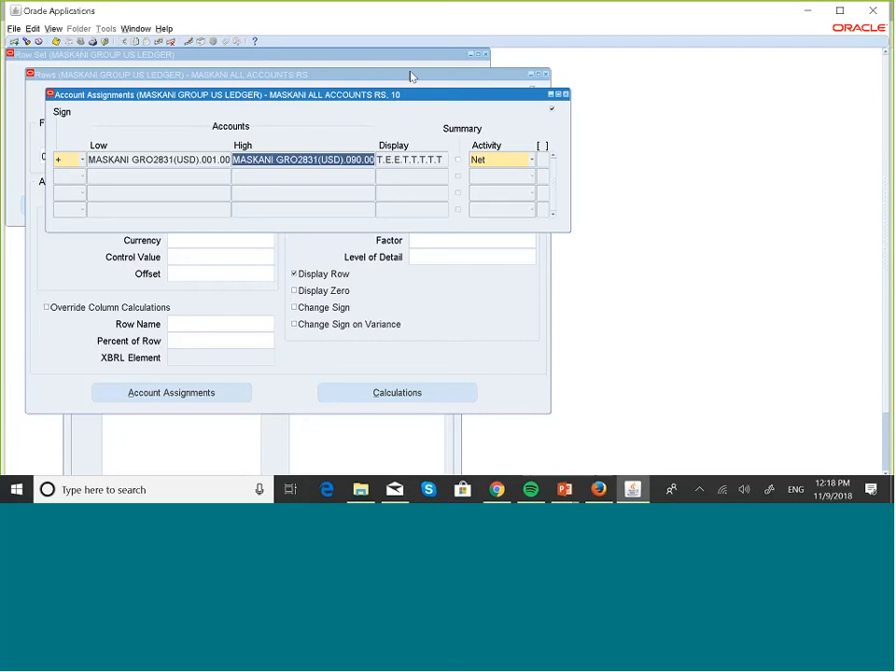
Step: Query MASKAN% in Define Report and check MASKANI ENTERED CURRENCY's control value, entered currency KES
click(565, 94)
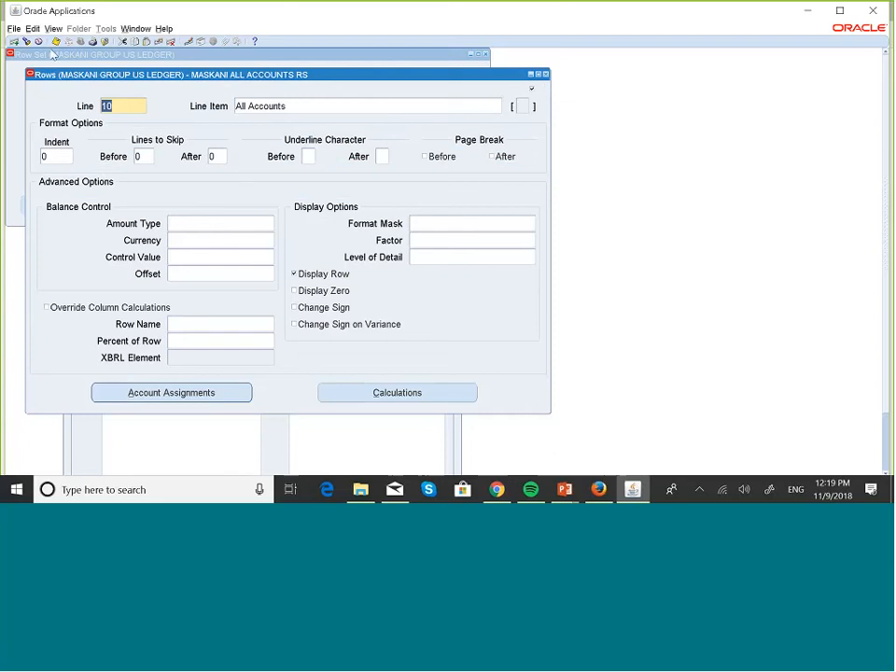
click(545, 73)
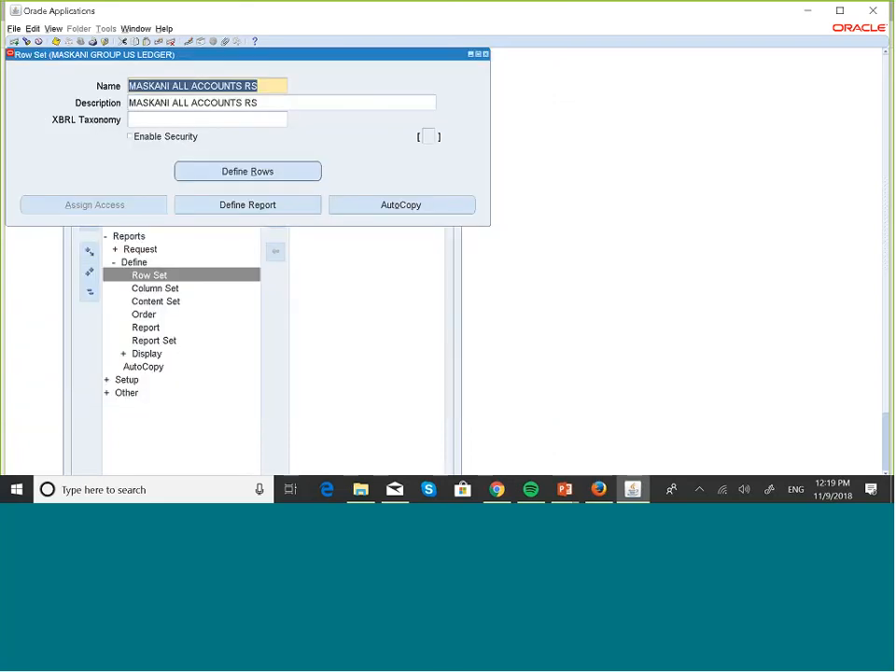
click(274, 205)
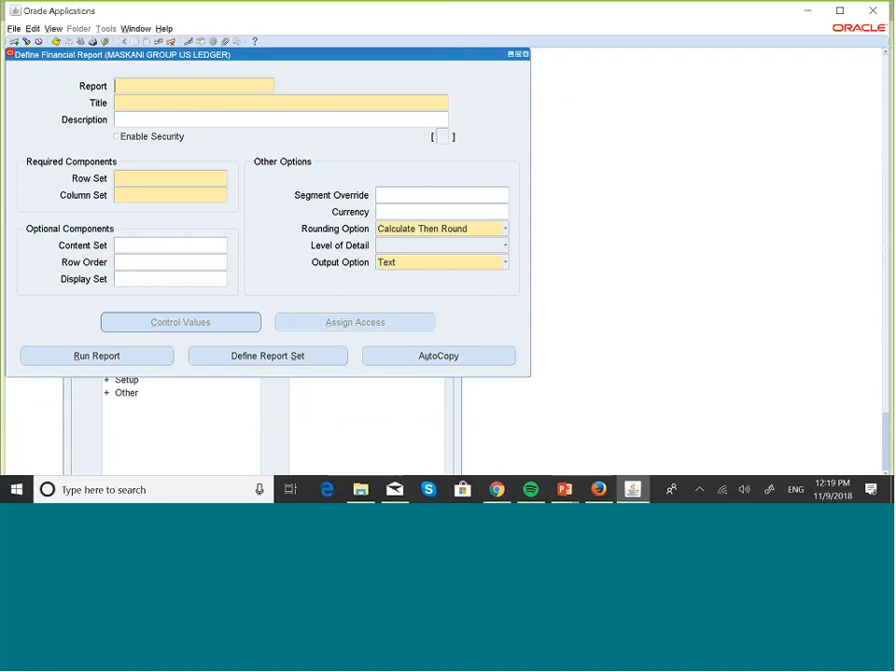
key(F11)
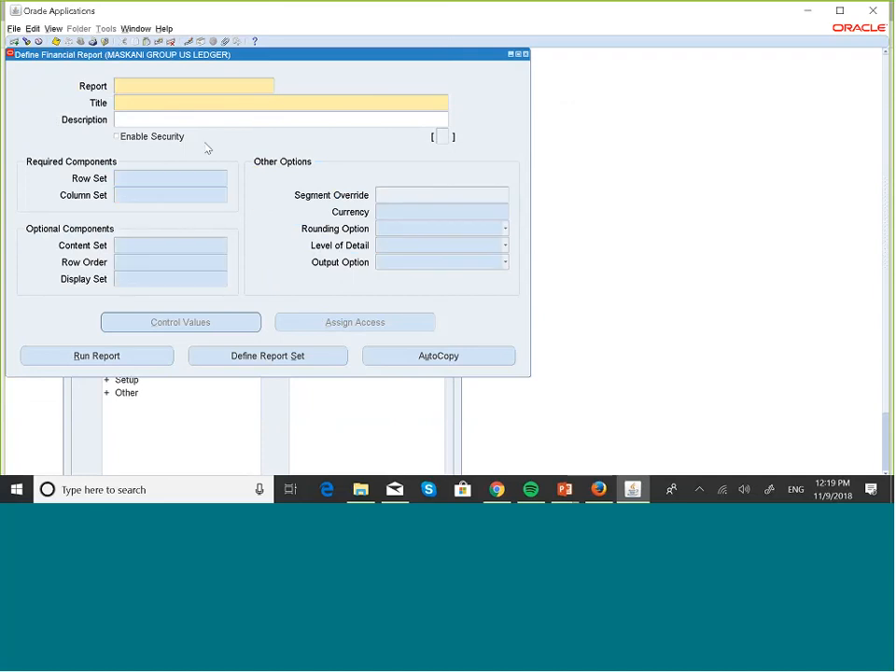
text(MASKAN)
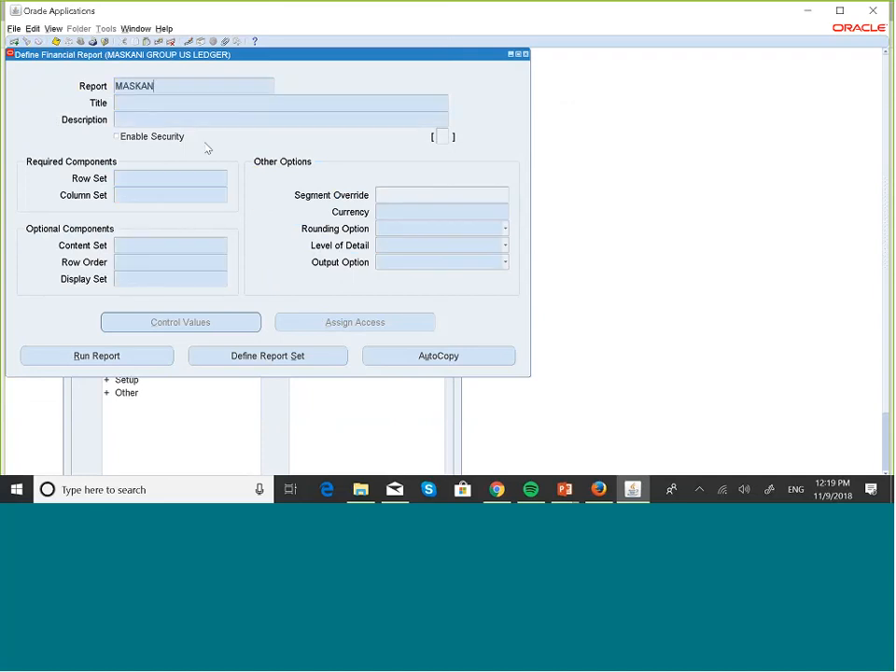
text(%)
key(ctrl+F11)
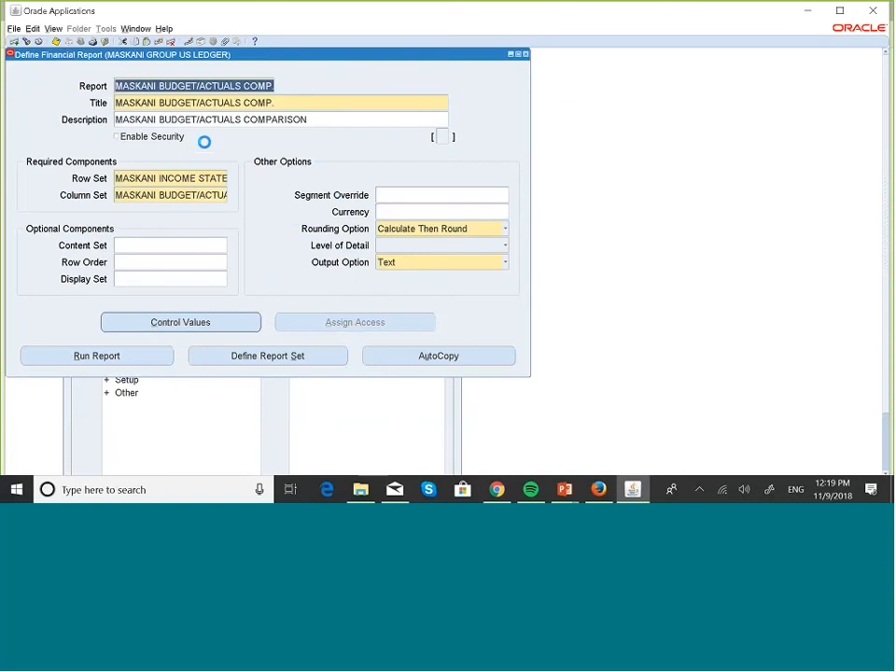
key(Down)
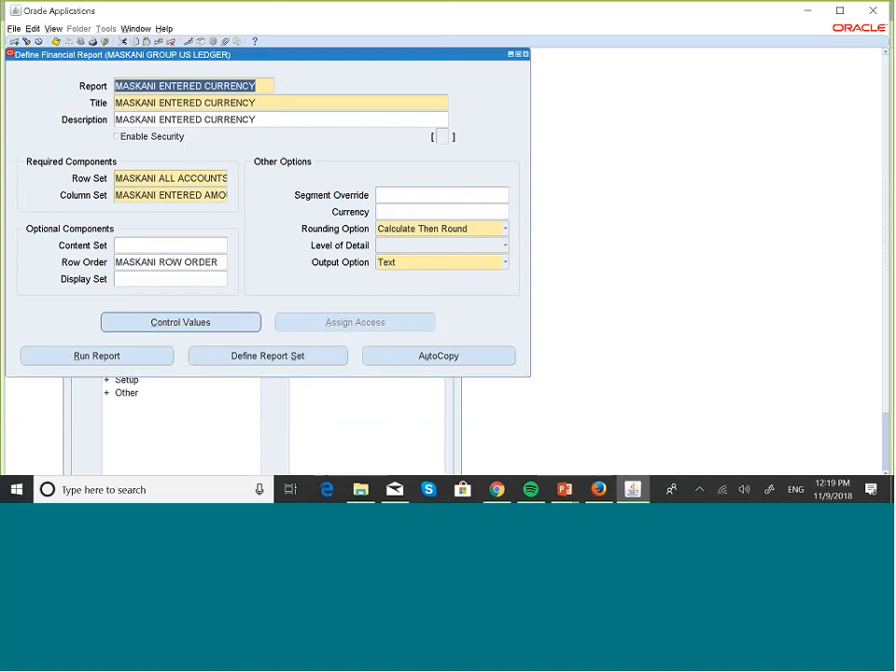
click(180, 322)
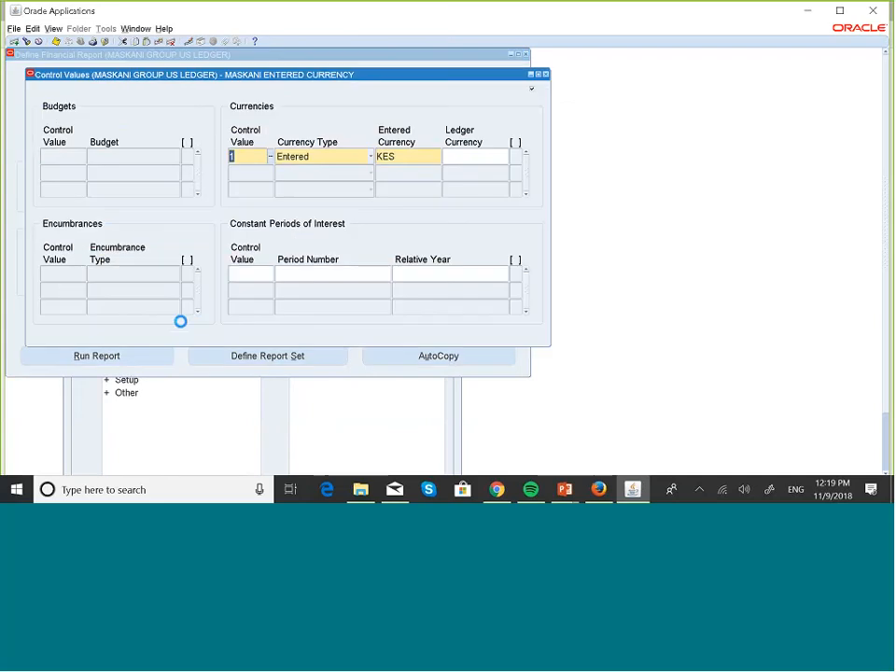
Step: Run MASKANI ENTERED CURRENCY for OCT-18 in USD and copy the new request ID
click(547, 73)
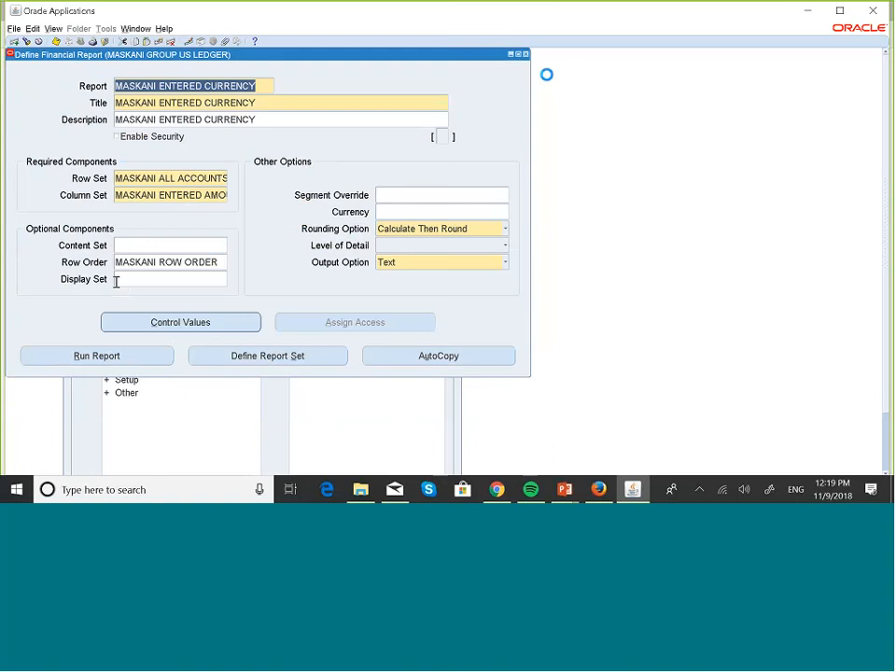
click(144, 360)
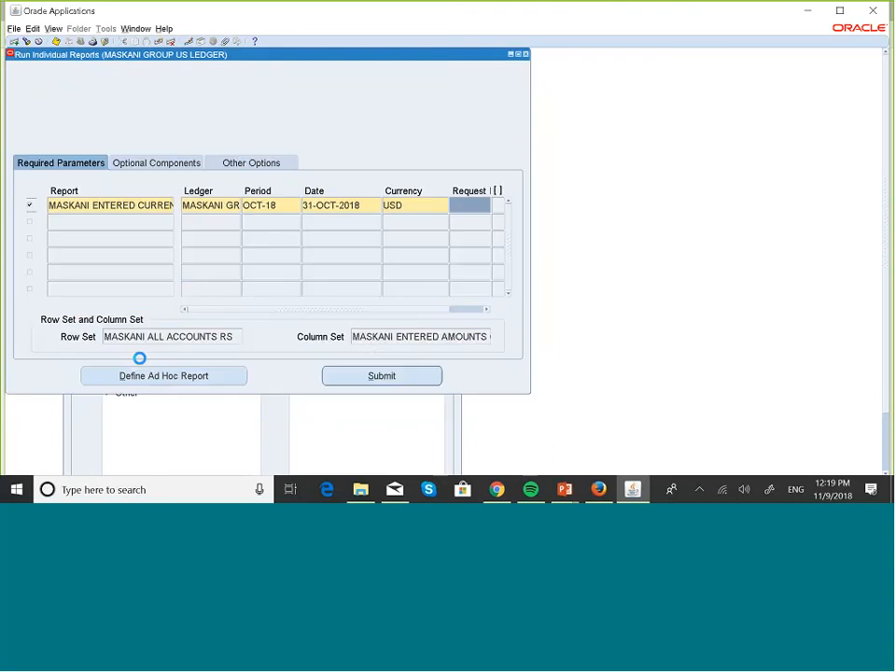
click(371, 375)
click(456, 206)
key(ctrl+c)
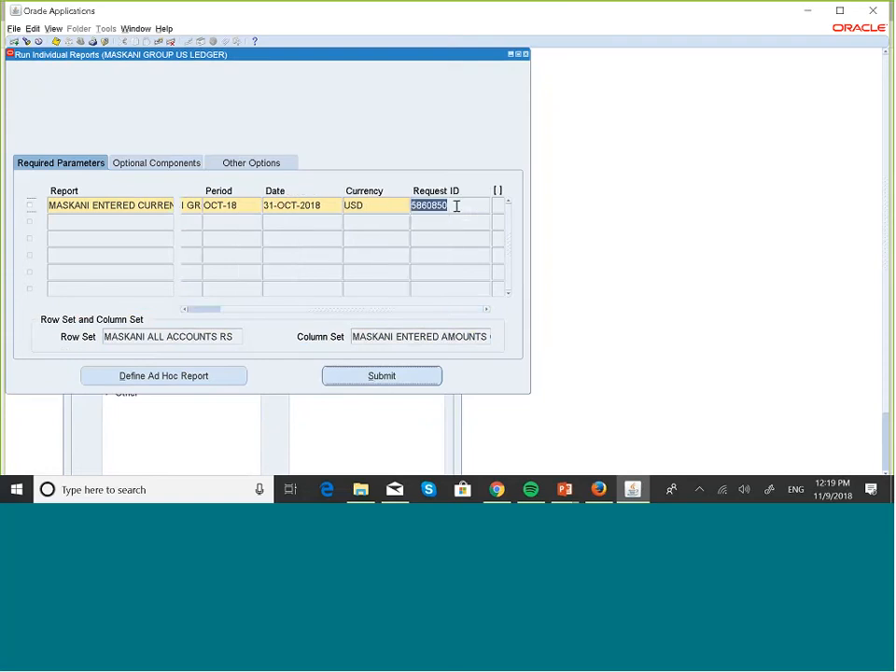
Step: Find the copied request ID, refresh until Completed, and view its company-by-company output in the browser
key(alt+v)
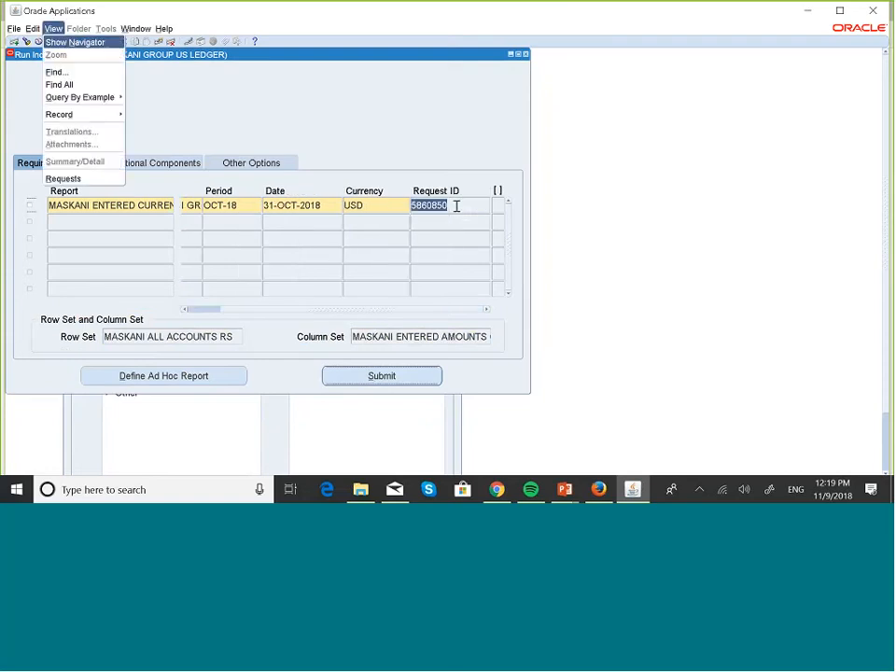
key(q)
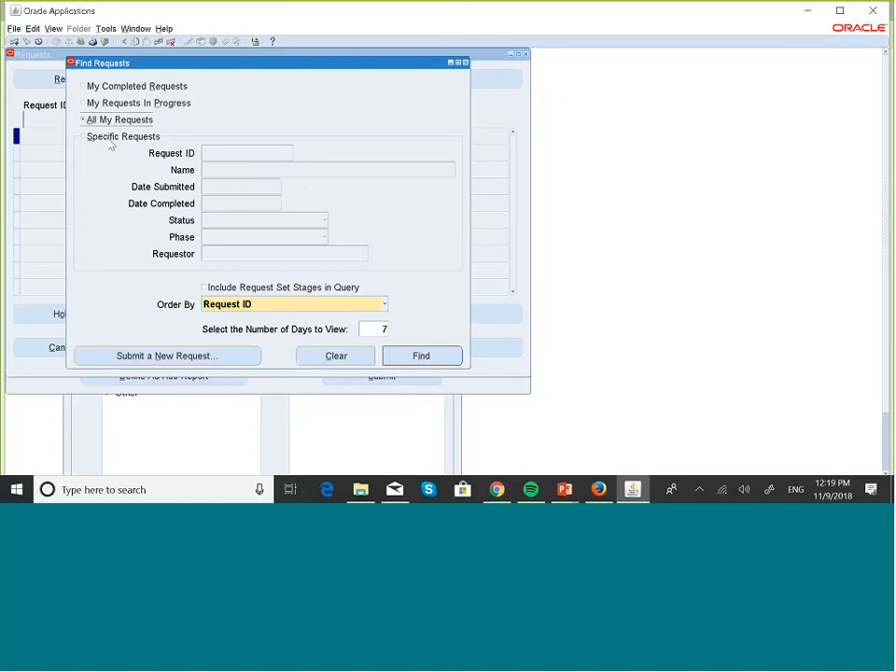
click(83, 136)
click(224, 152)
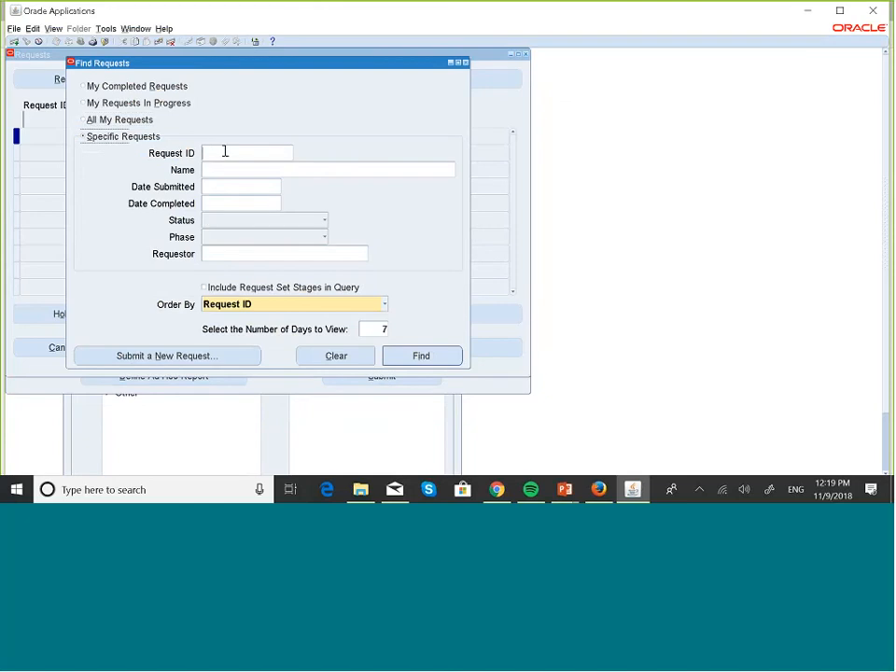
key(ctrl+v)
click(430, 358)
click(91, 79)
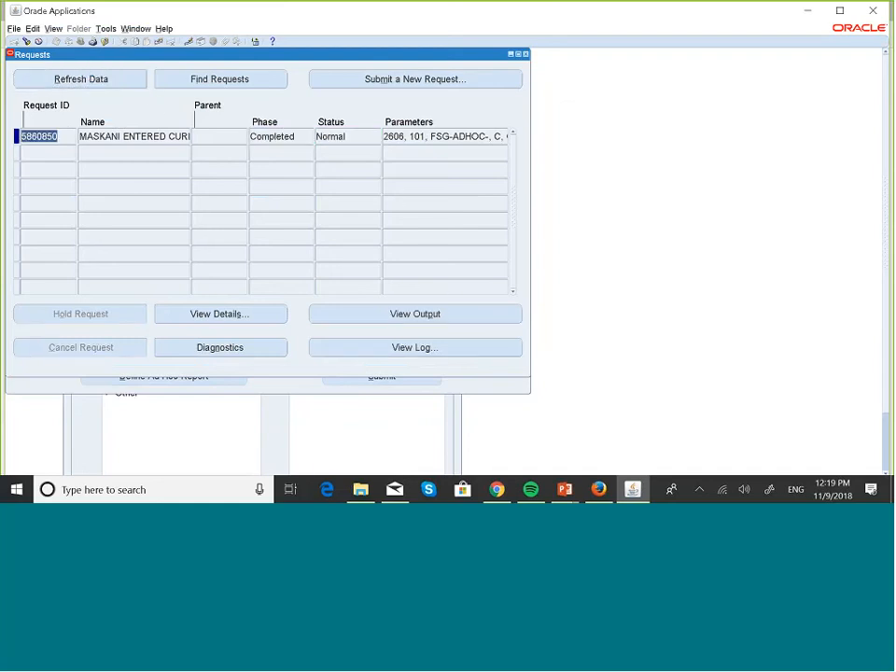
click(453, 321)
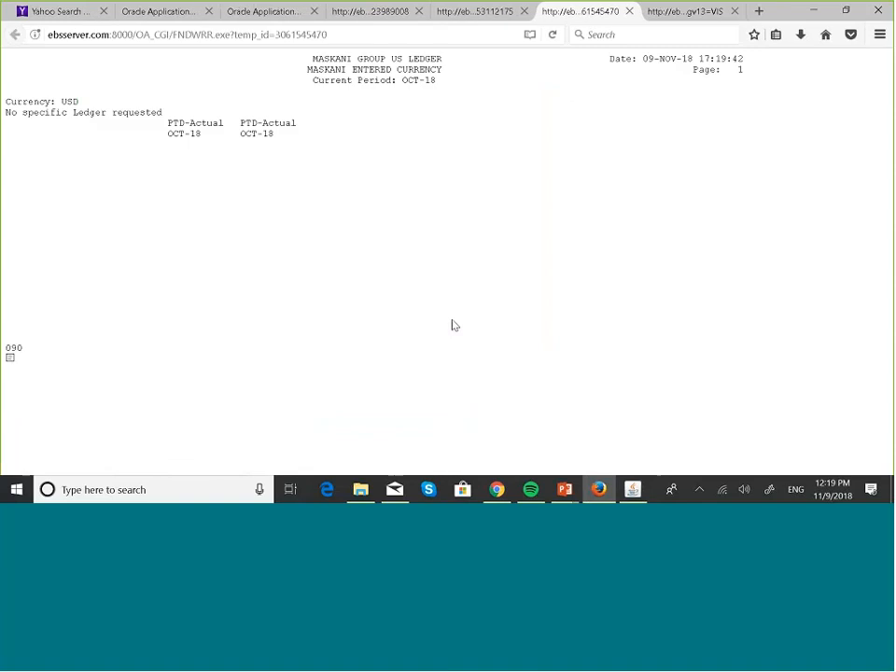
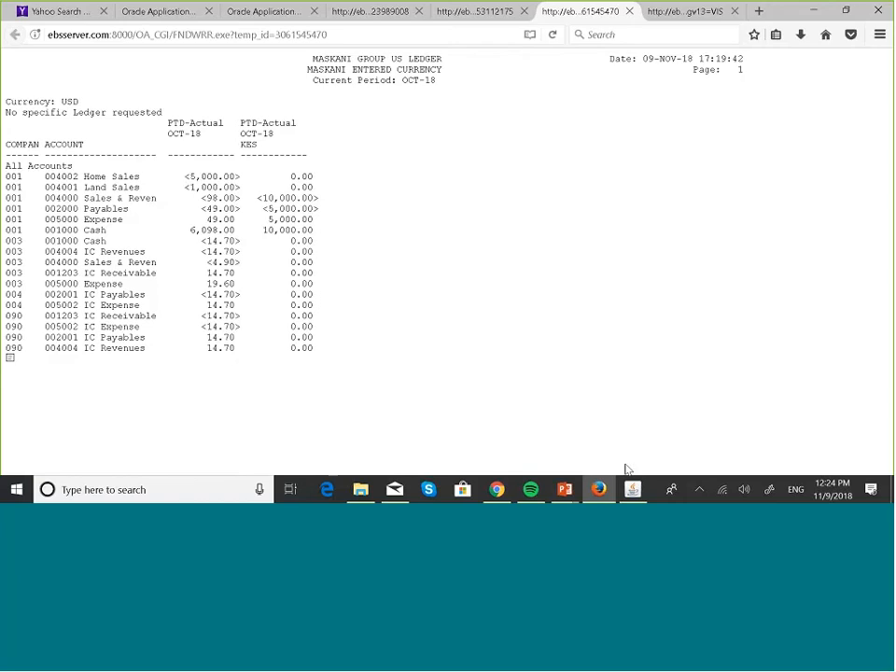
Step: Present the 'FSG Row Order-Sorting Data on Reports' slide, then show all open windows
mouse_move(574, 491)
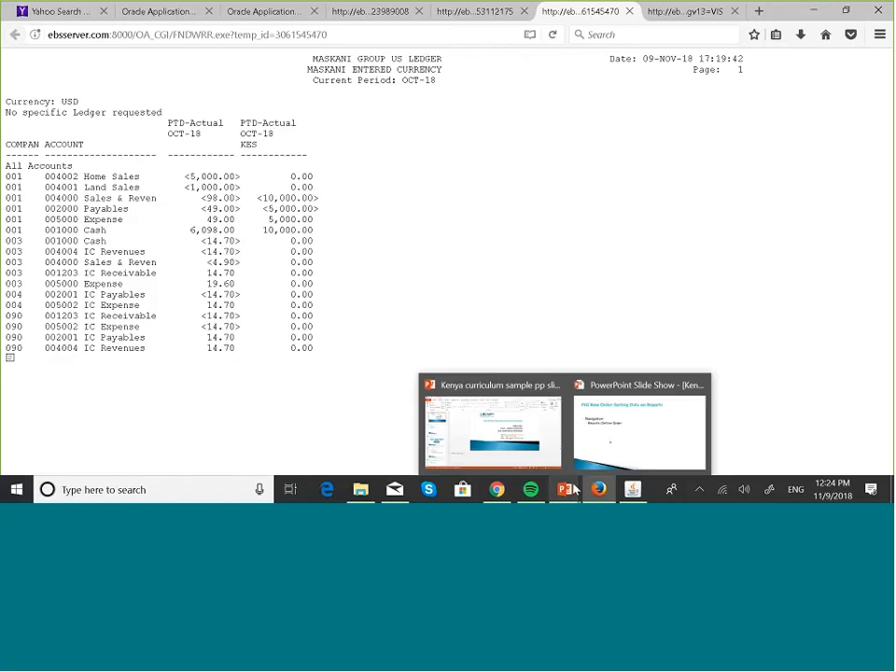
click(636, 439)
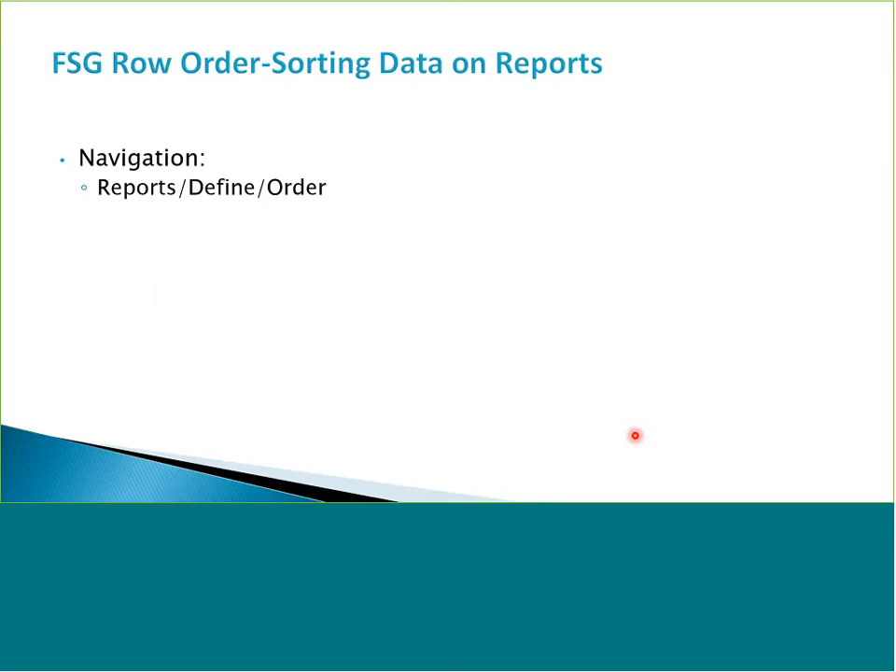
key(super+Tab)
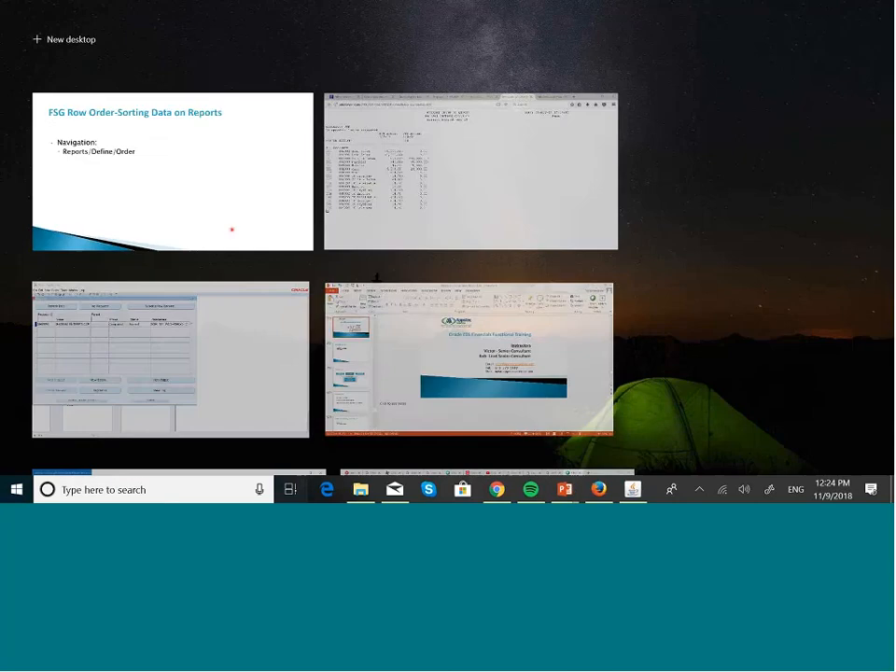
Step: In Oracle Applications, close the Requests, Run Reports and Define Financial Report windows
click(635, 493)
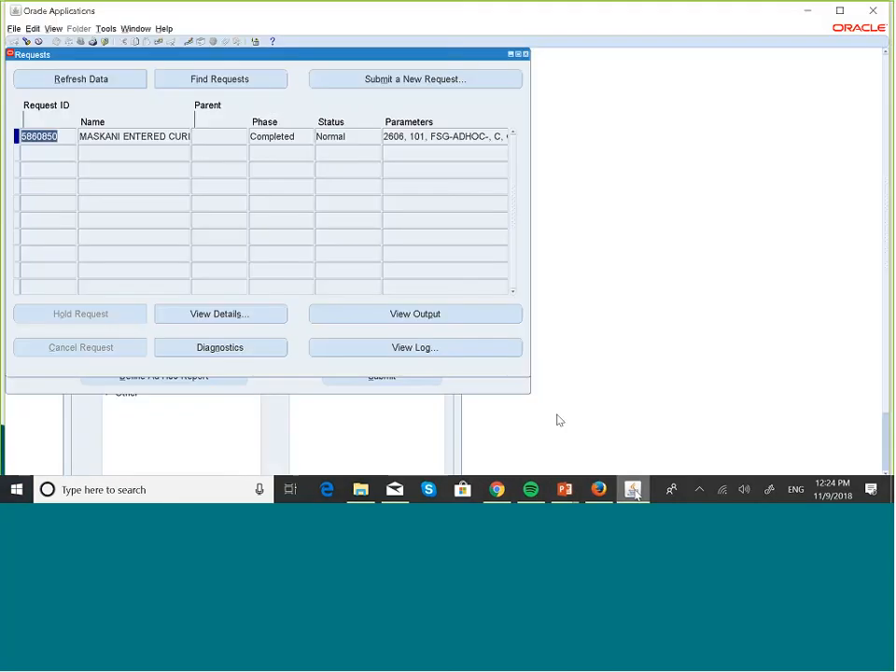
click(526, 55)
click(526, 55)
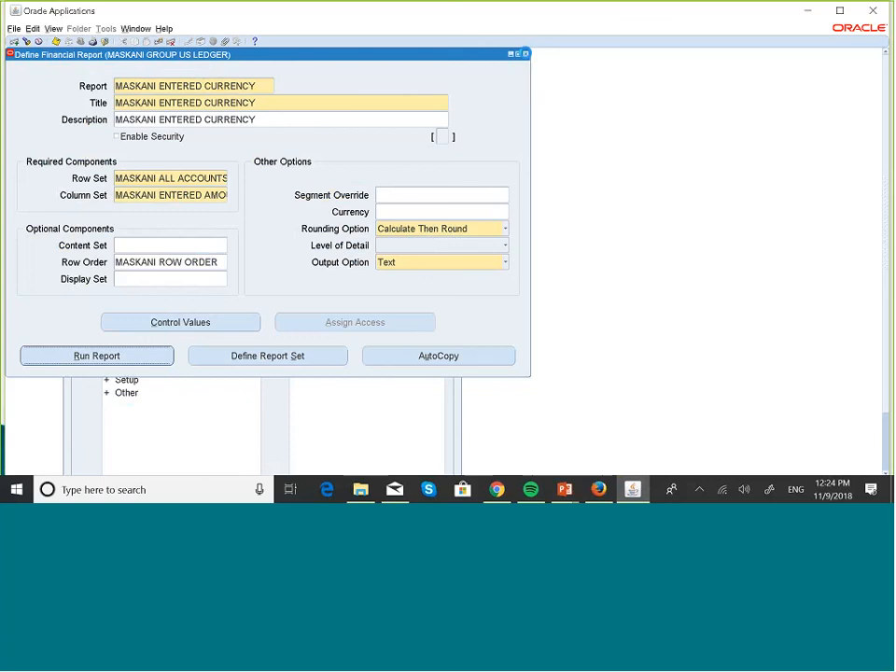
click(526, 54)
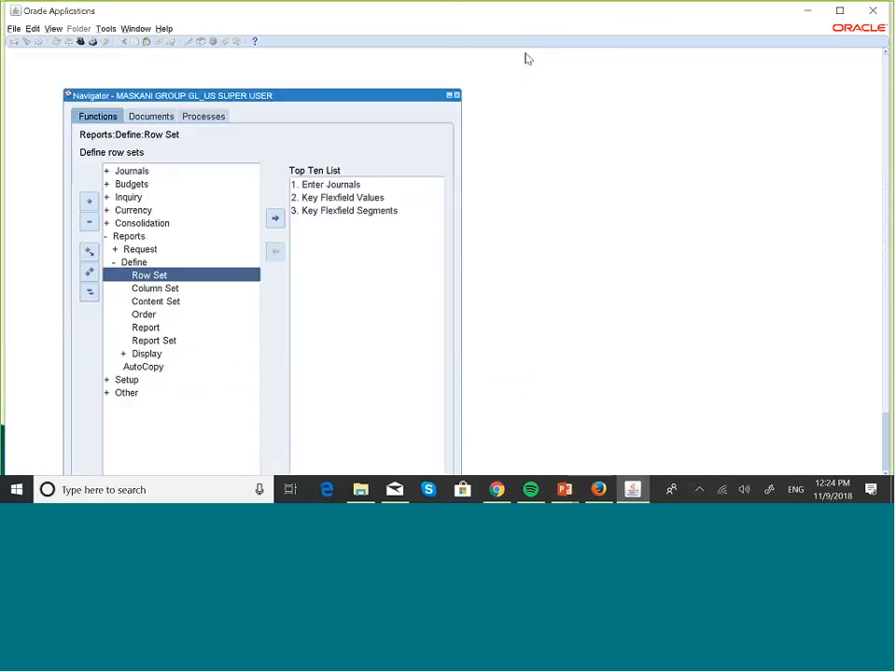
Step: Open Reports > Define > Order and enter query mode with MASKAN as the name
key(Down)
key(Down)
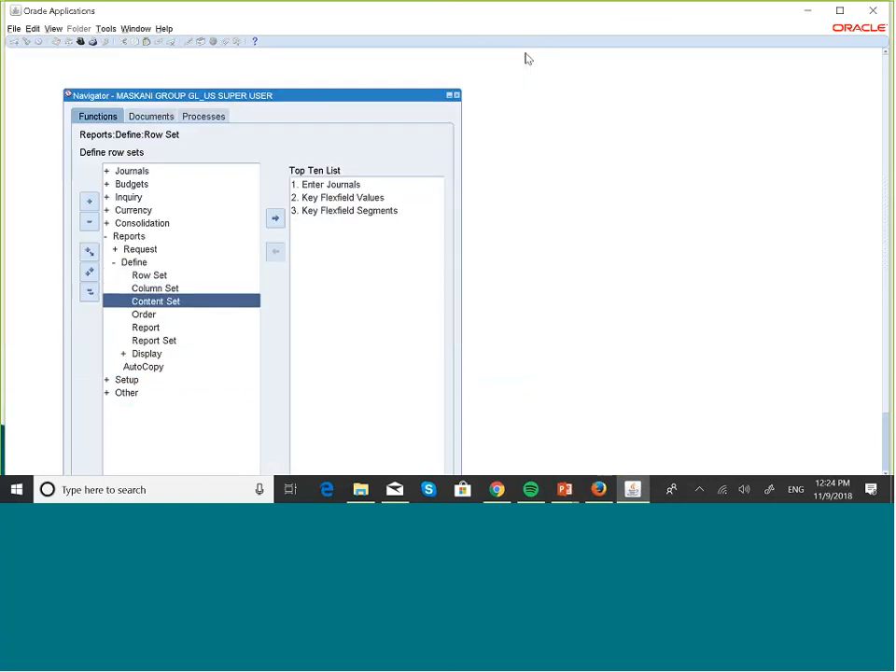
key(Down)
key(Return)
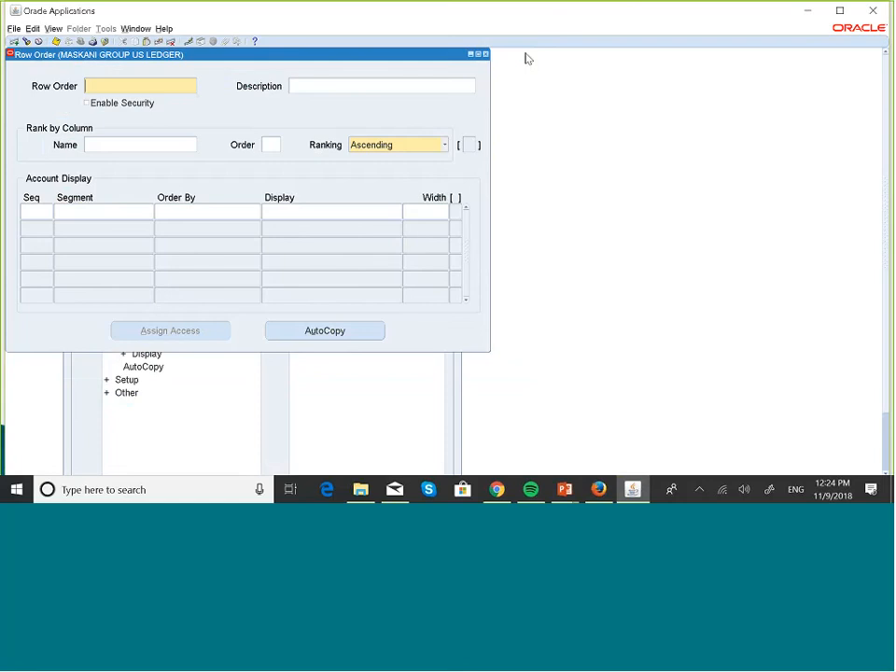
key(F11)
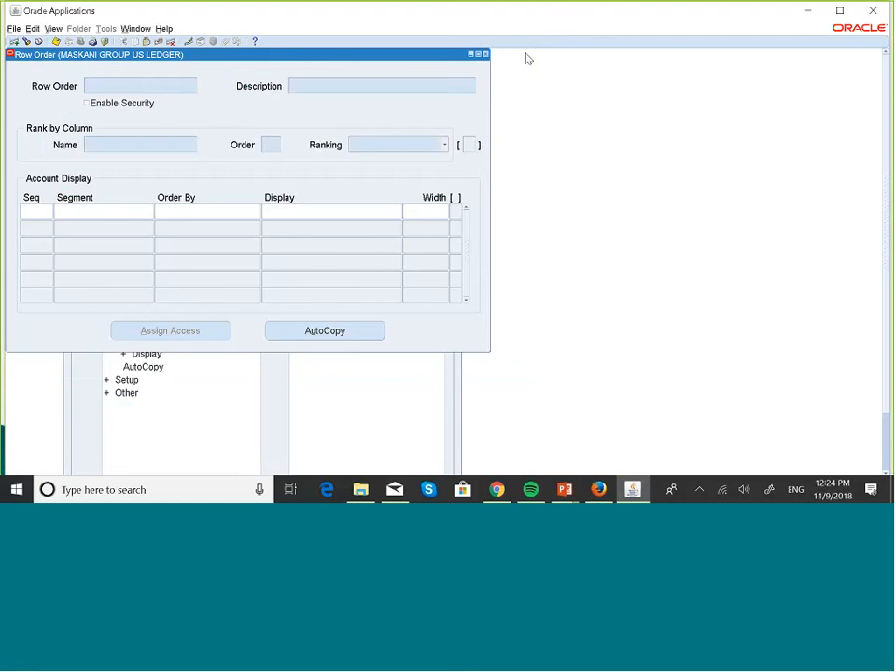
text(MASKA)
text(N)
Step: Load MASKANI ROW ORDER and select the ACCOUNT row's Order By (Ranking) setting
key(ctrl+F11)
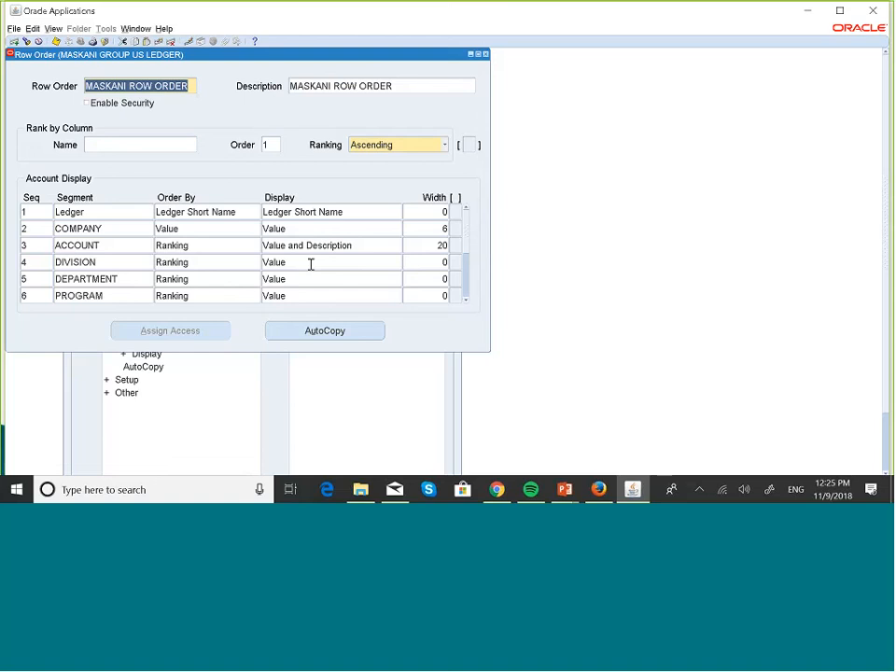
click(238, 250)
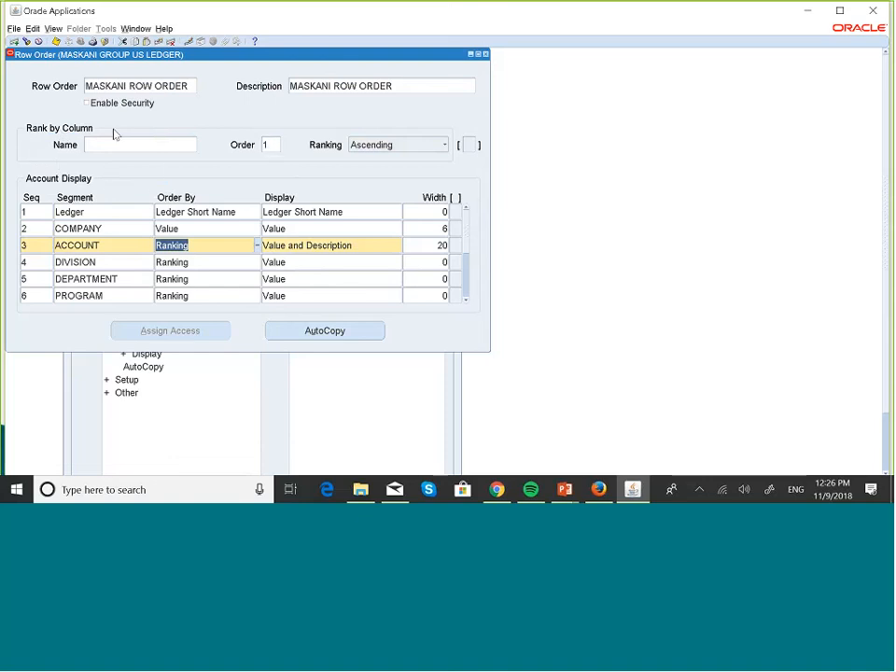
Step: Show the MASKANI GROUP US LEDGER OCT-18 report output in Firefox
mouse_move(598, 490)
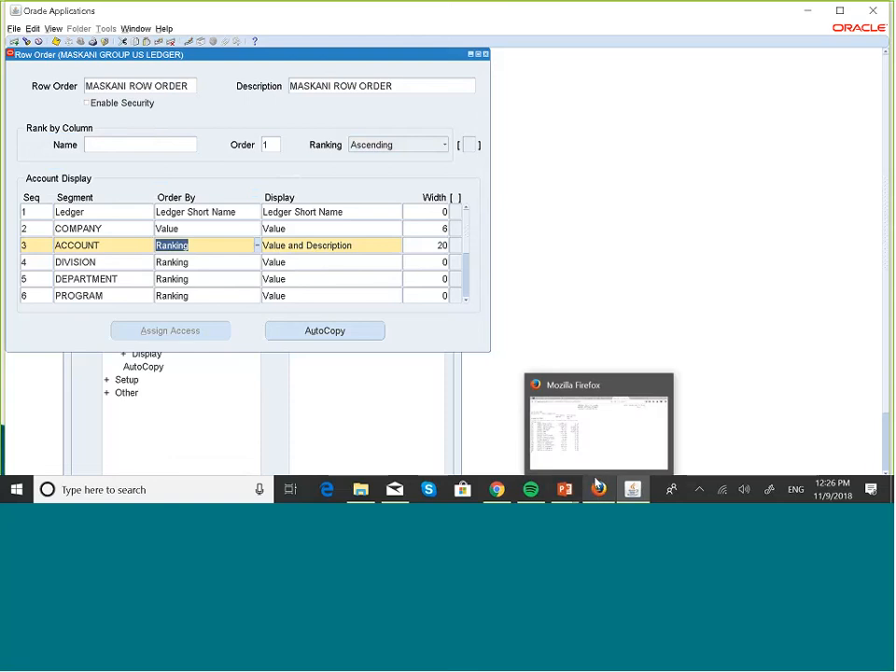
click(599, 440)
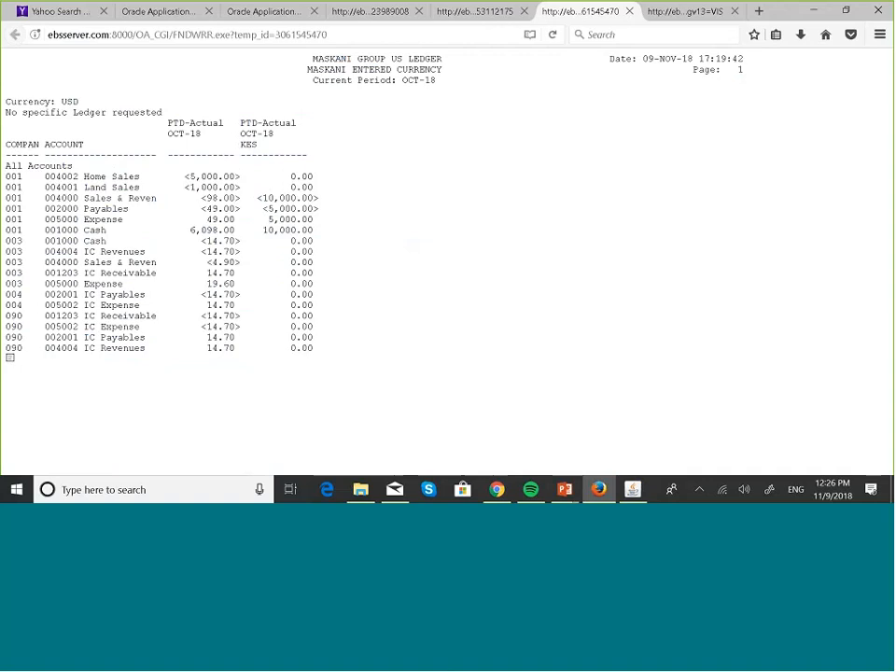
Step: Advance the slide show to 'FSG Row Order-Changing Segment Sequence on Reports' and show all windows
mouse_move(566, 490)
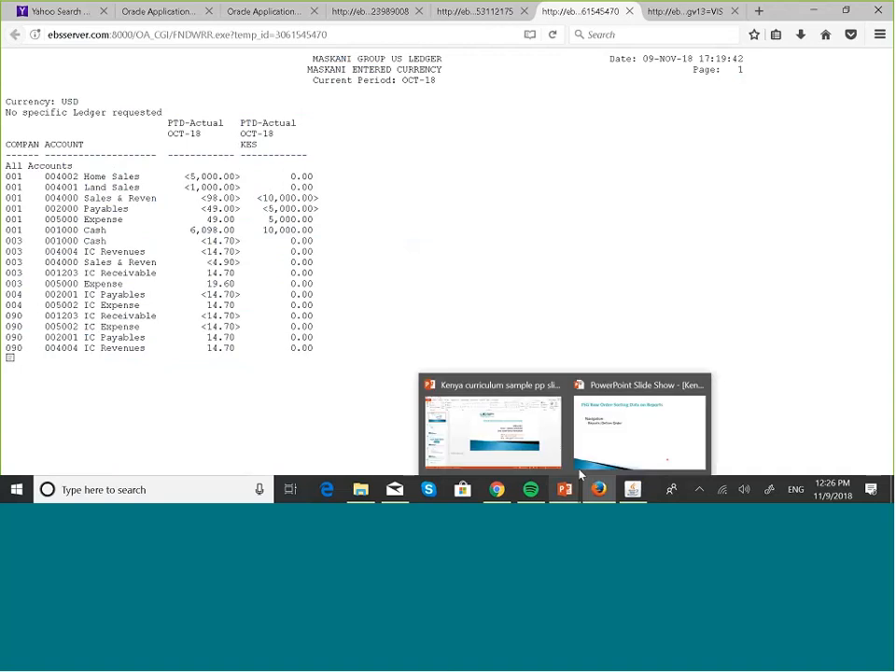
click(597, 461)
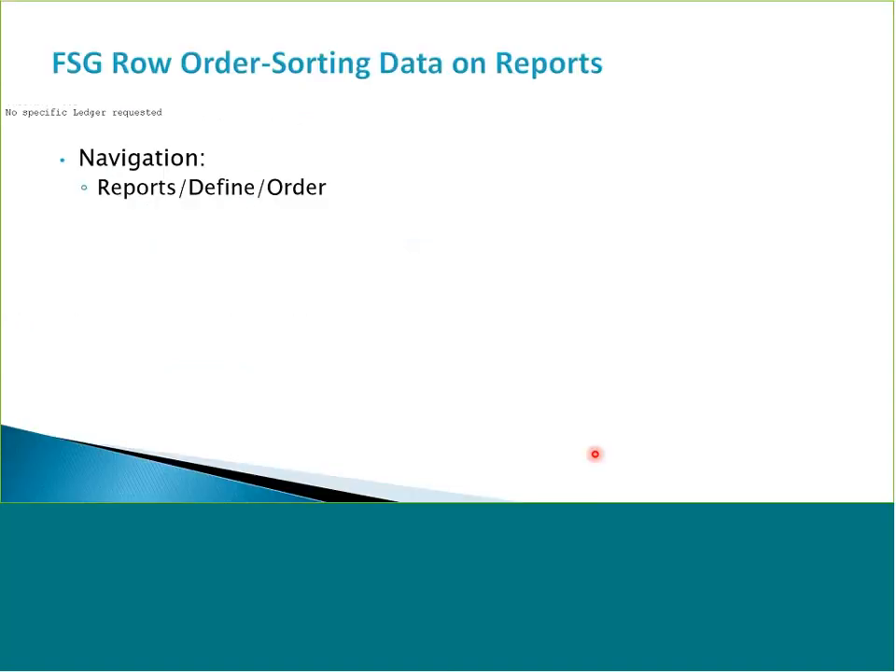
click(594, 453)
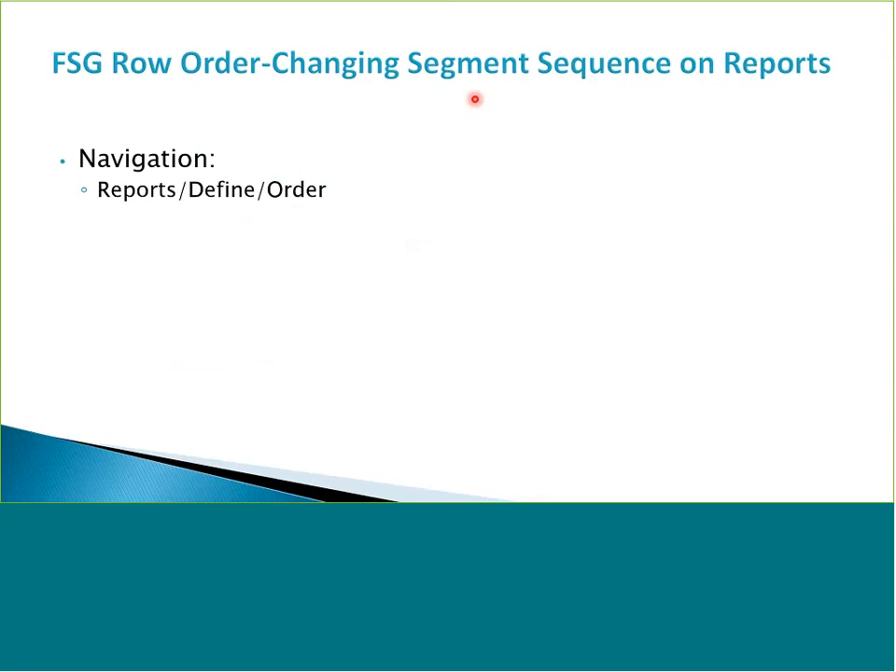
key(super+Tab)
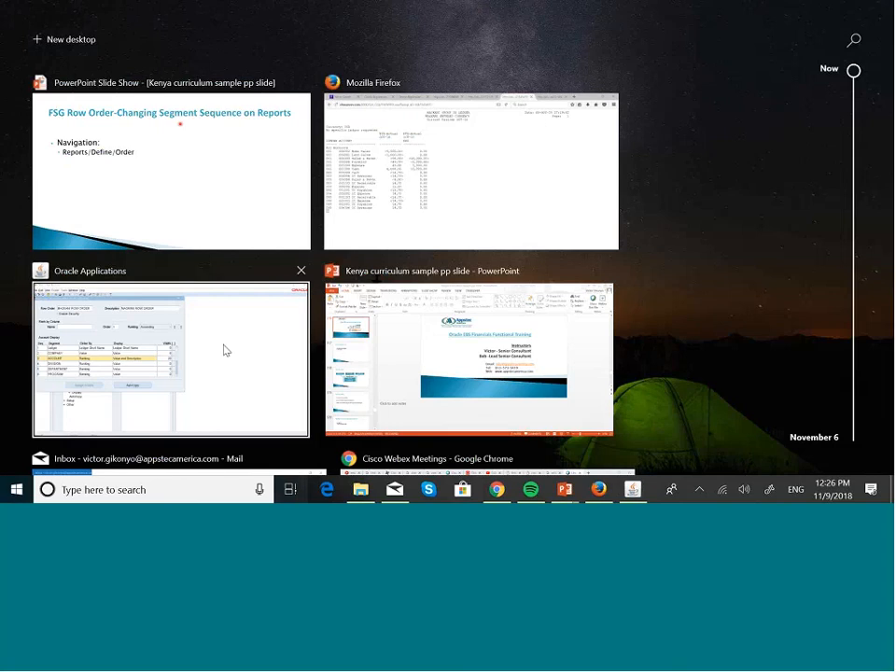
Step: Review the MASKANI ROW ORDER segments, then compare with the report output in Firefox
click(220, 351)
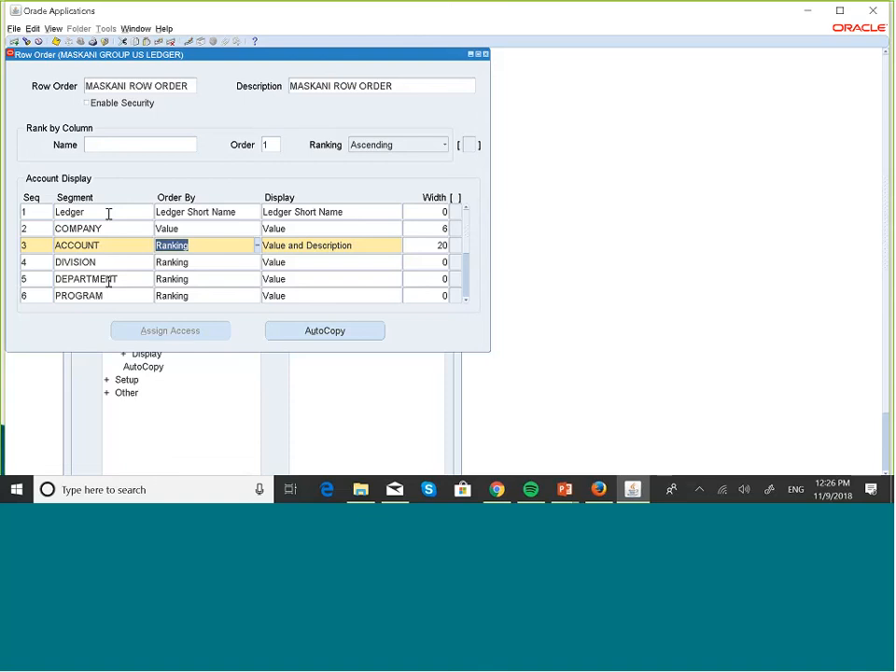
click(466, 298)
click(466, 298)
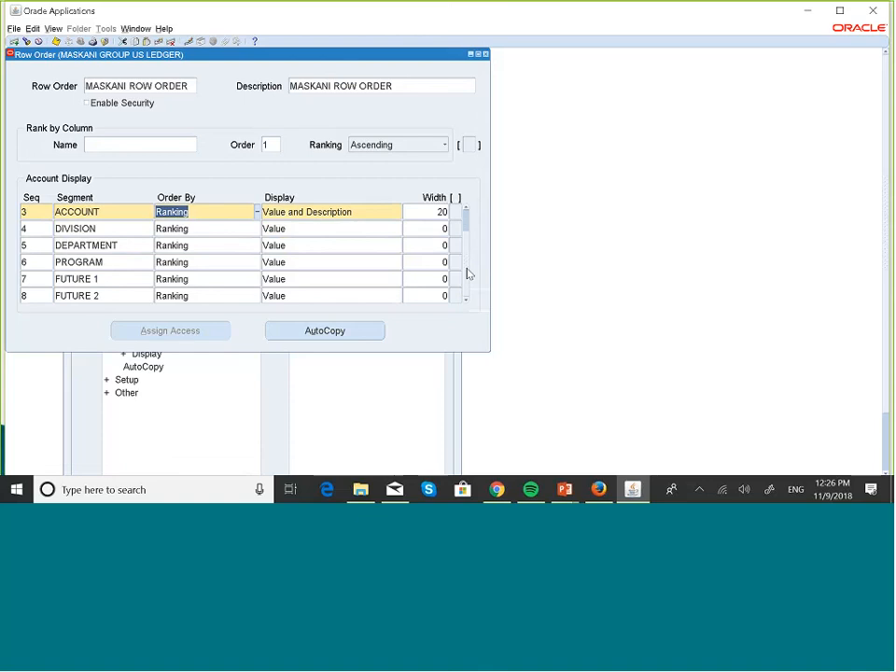
scroll(466, 235, up, 2)
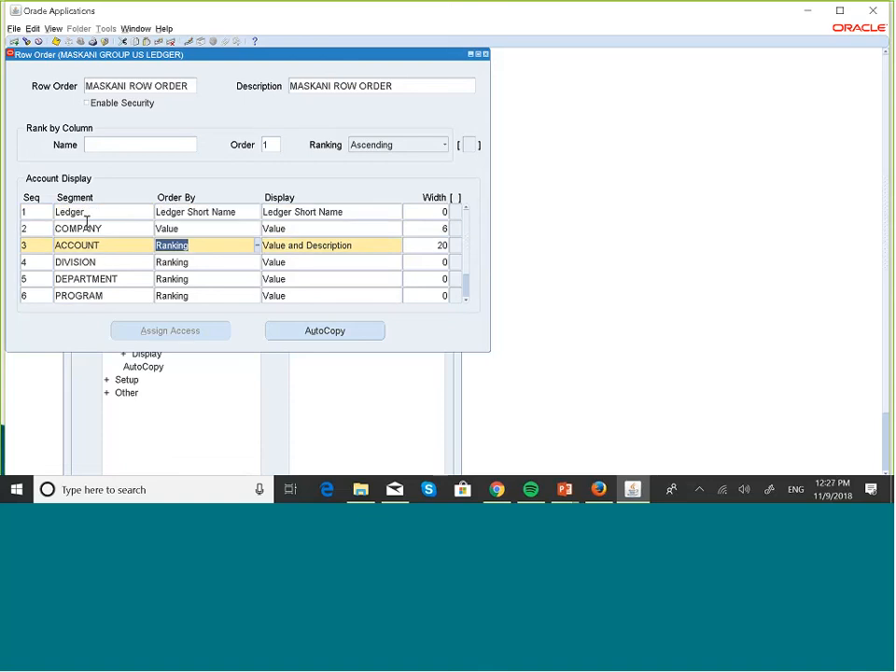
click(597, 488)
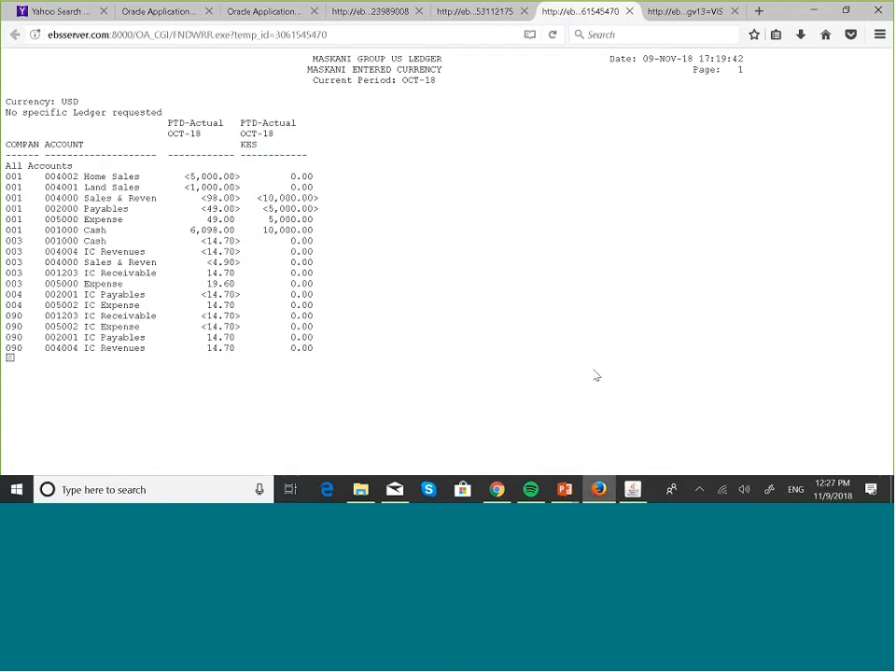
Step: Back in the Row Order form, select ACCOUNT's sequence number, then recheck the report output
mouse_move(635, 486)
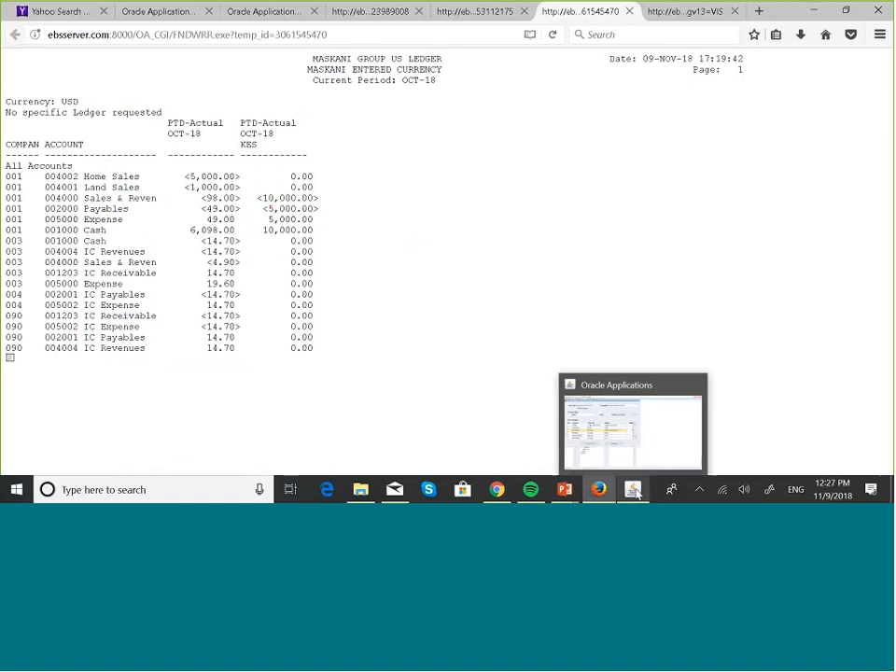
click(608, 435)
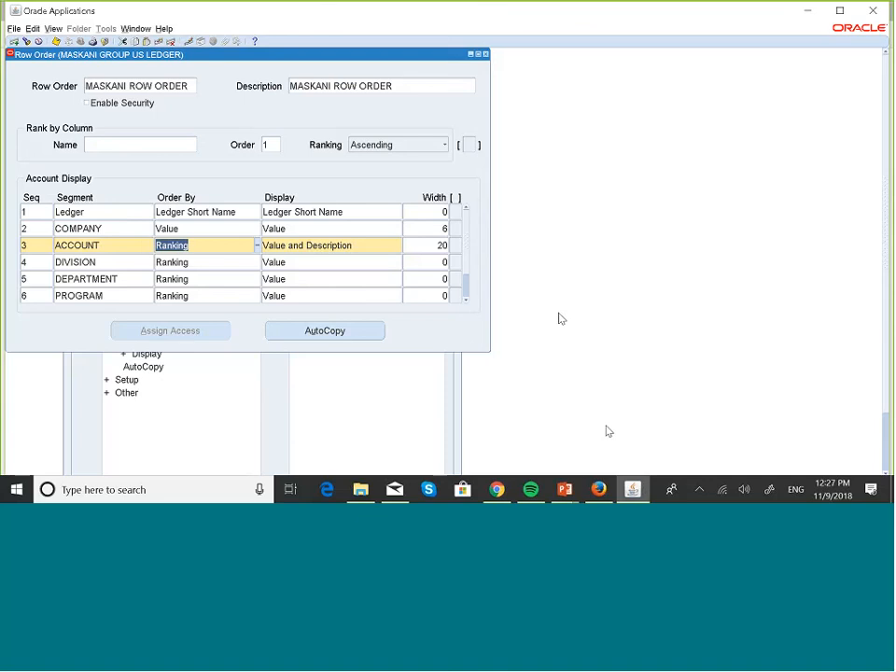
click(466, 300)
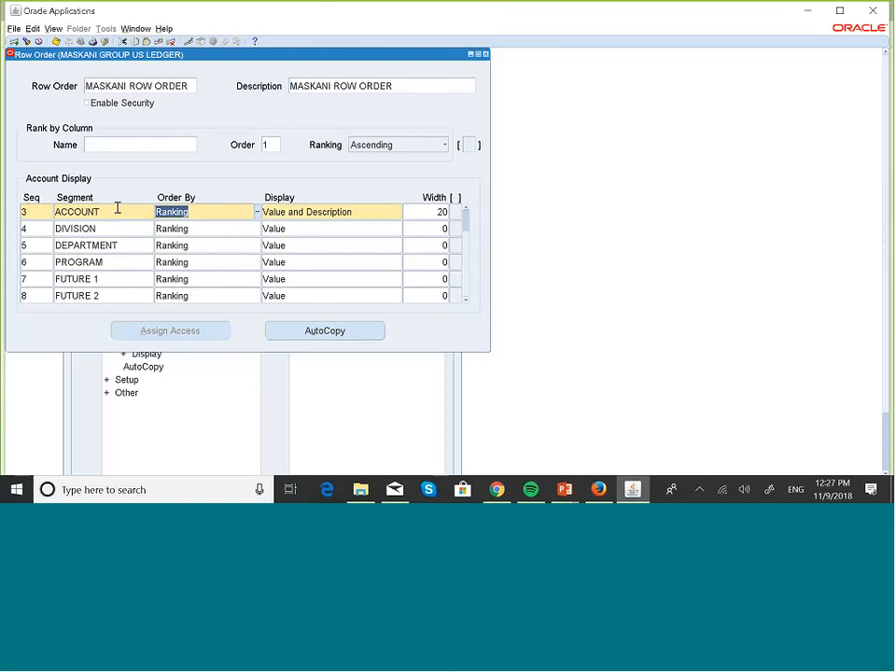
click(44, 211)
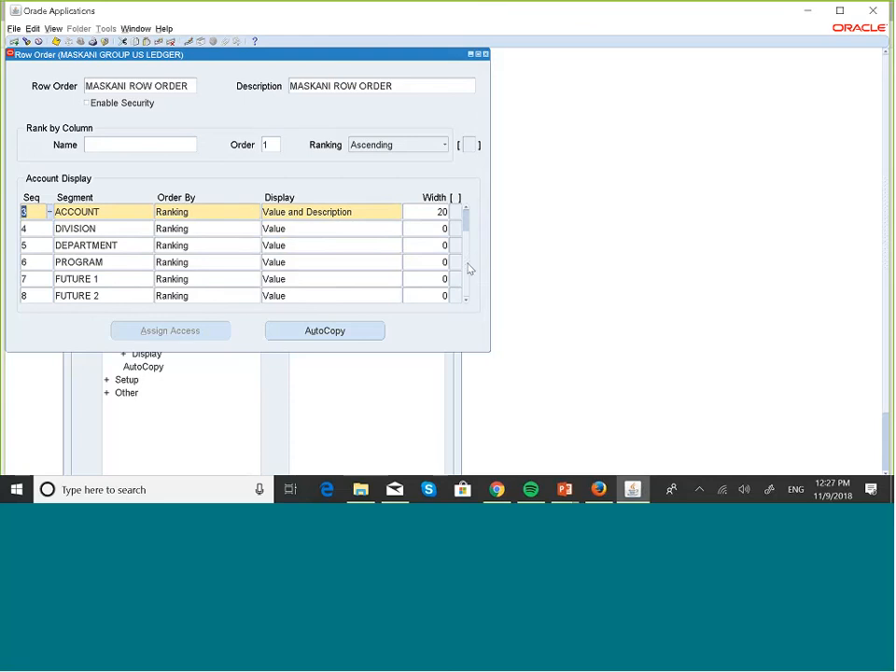
click(599, 490)
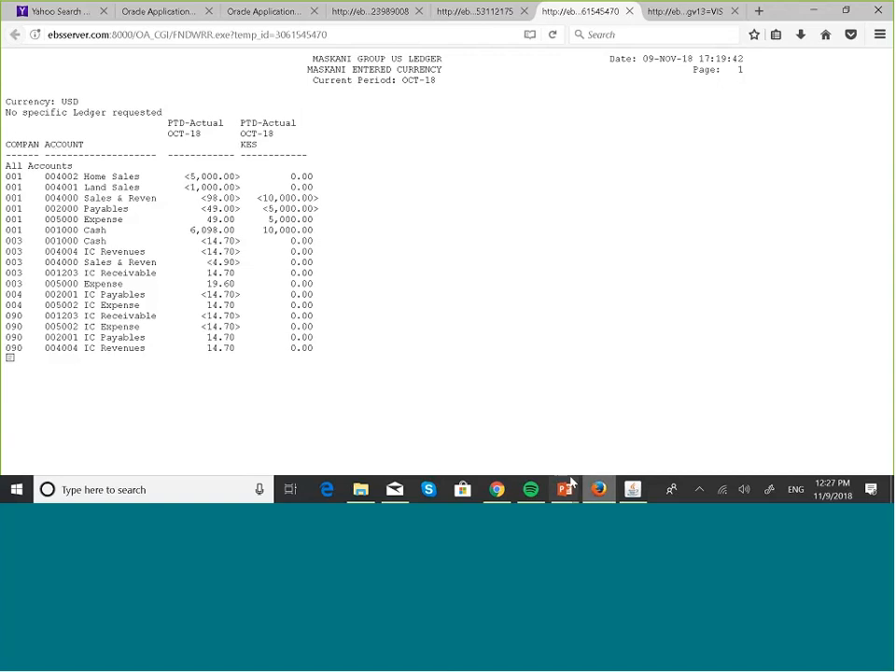
Step: Try giving the ACCOUNT row sequence 2 and dismiss the duplicate sequence error
mouse_move(644, 493)
click(644, 437)
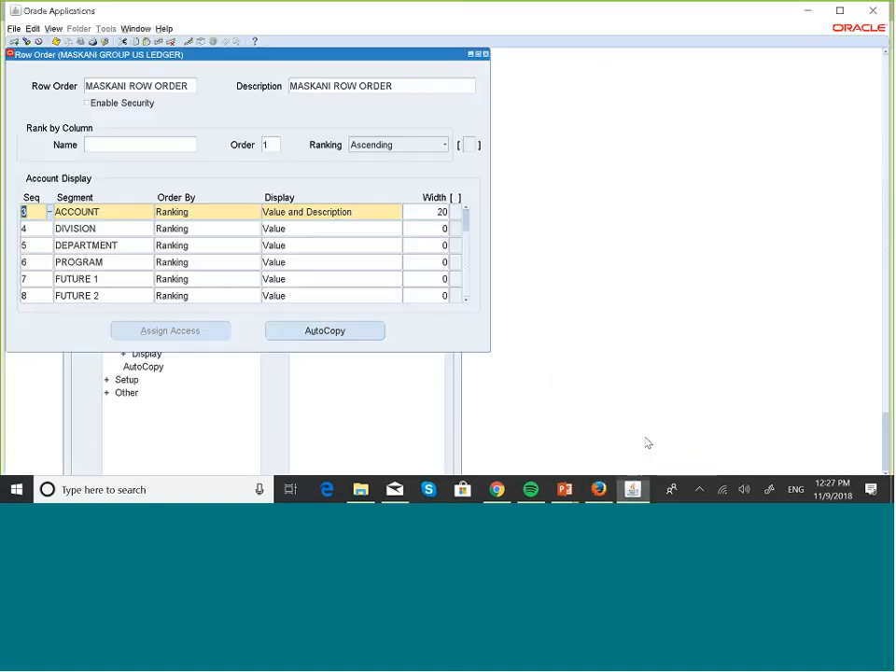
click(467, 264)
click(467, 243)
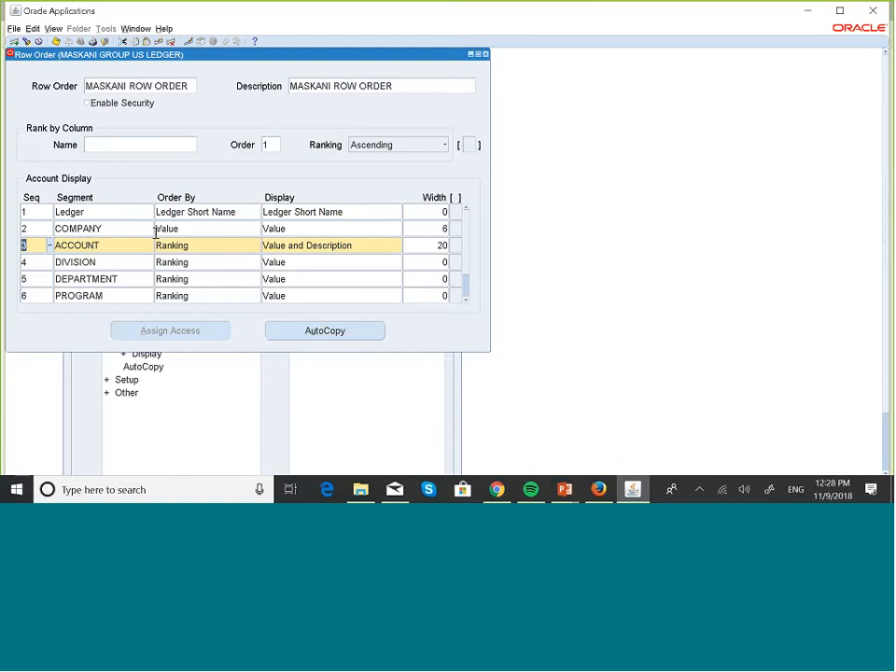
click(390, 245)
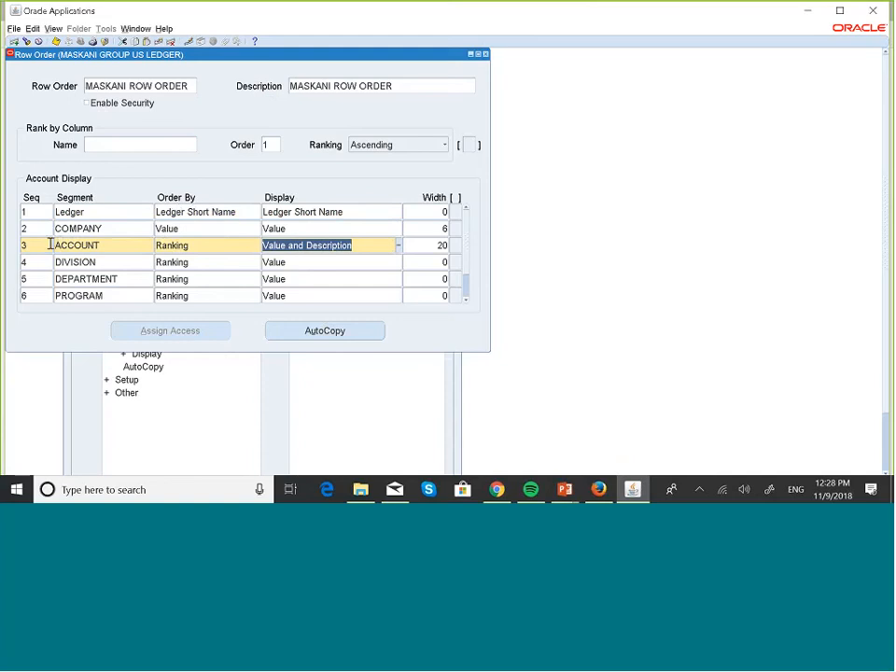
click(40, 247)
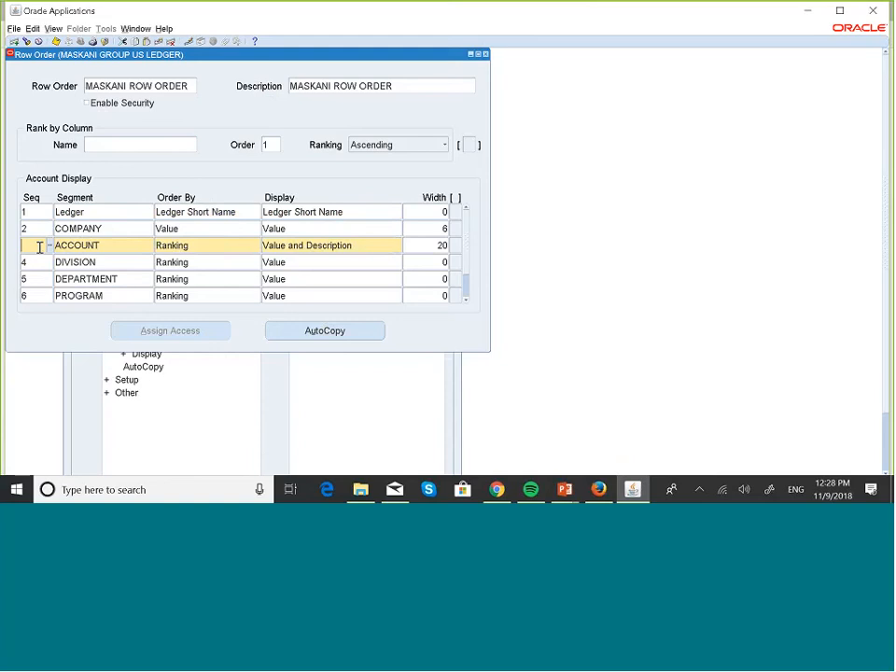
text(2)
click(116, 244)
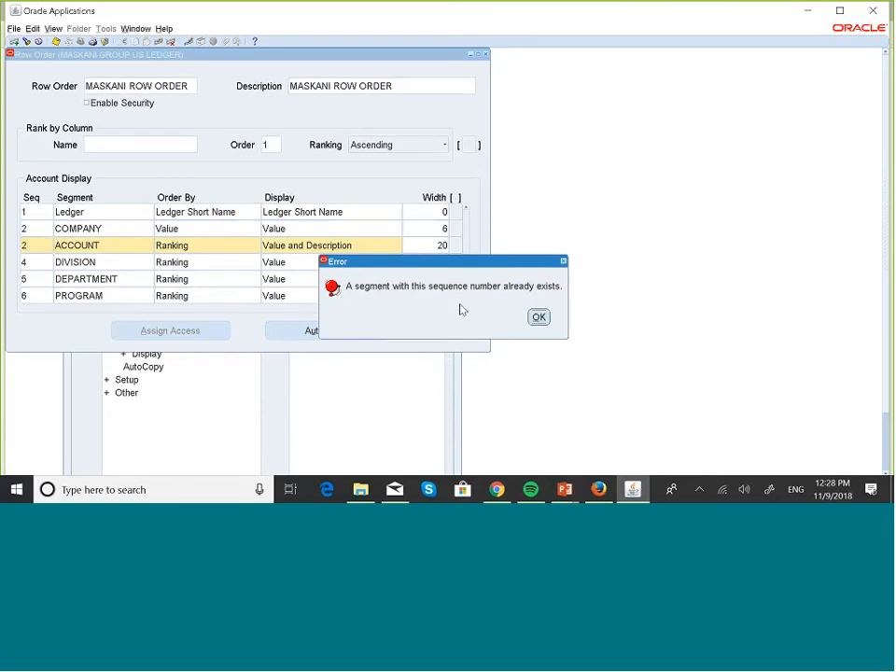
click(540, 319)
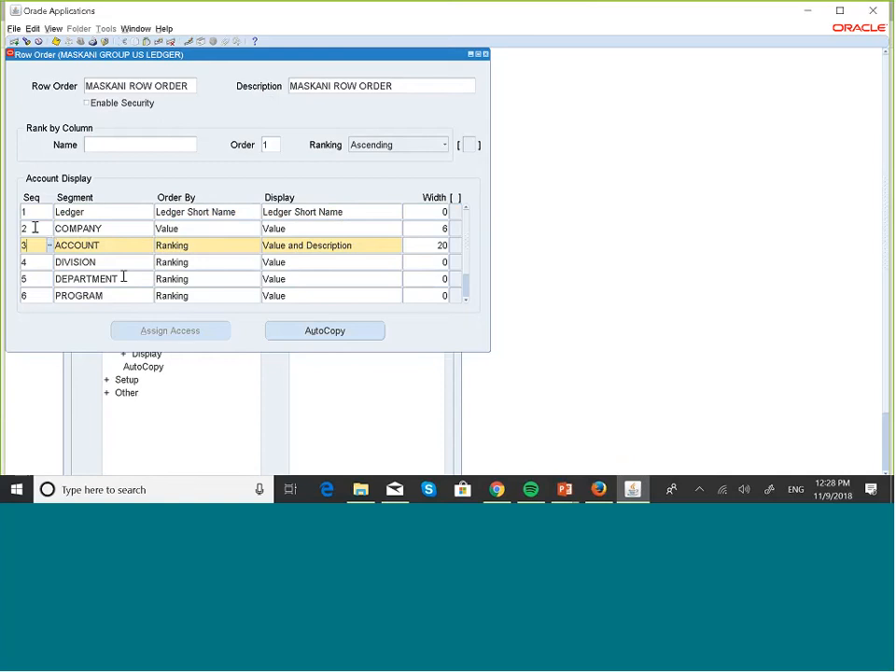
Step: Try replacing row 2's segment with ACCOUNT; after the already-chosen error, reselect COMPANY
click(38, 229)
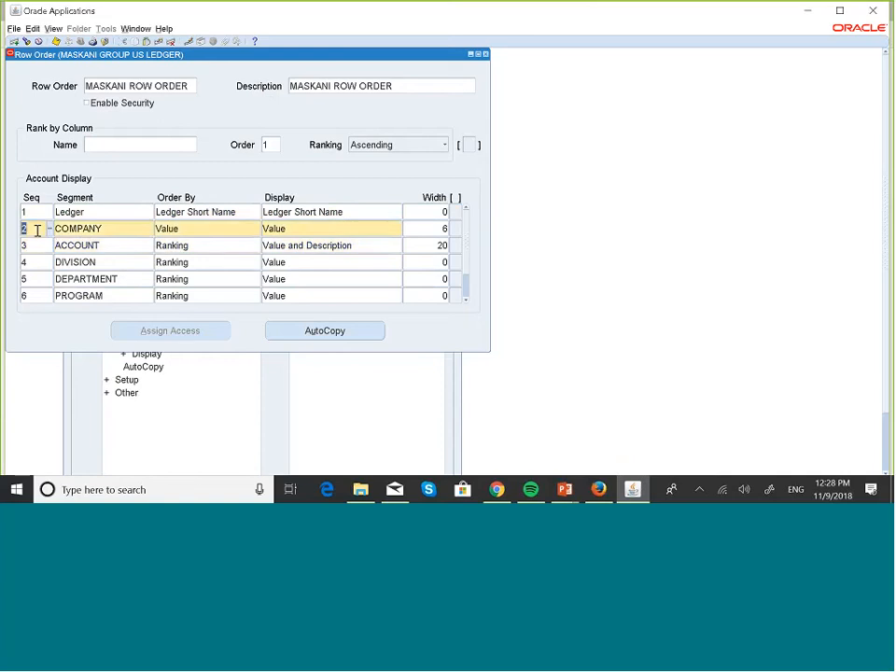
double_click(120, 229)
key(BackSpace)
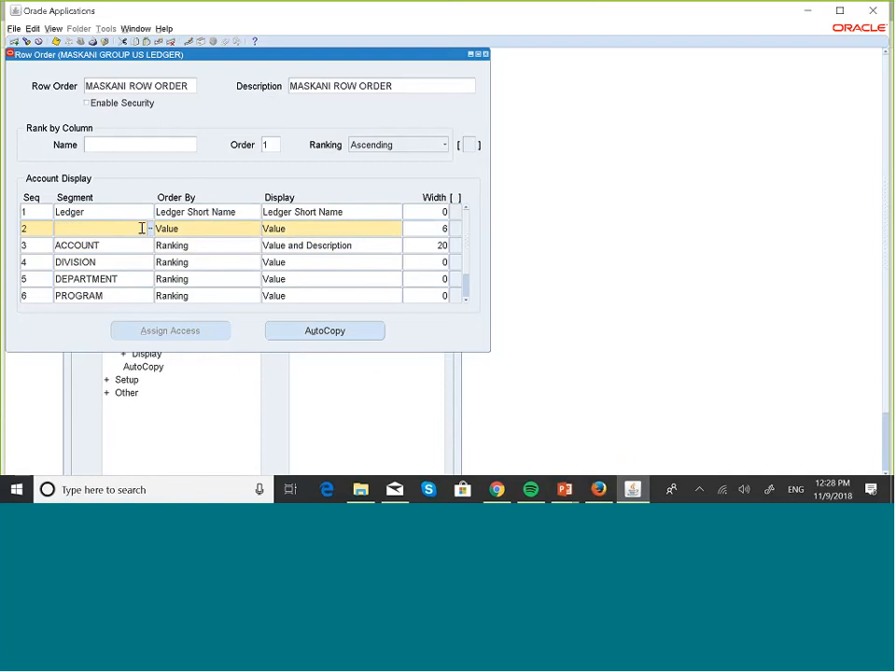
click(150, 228)
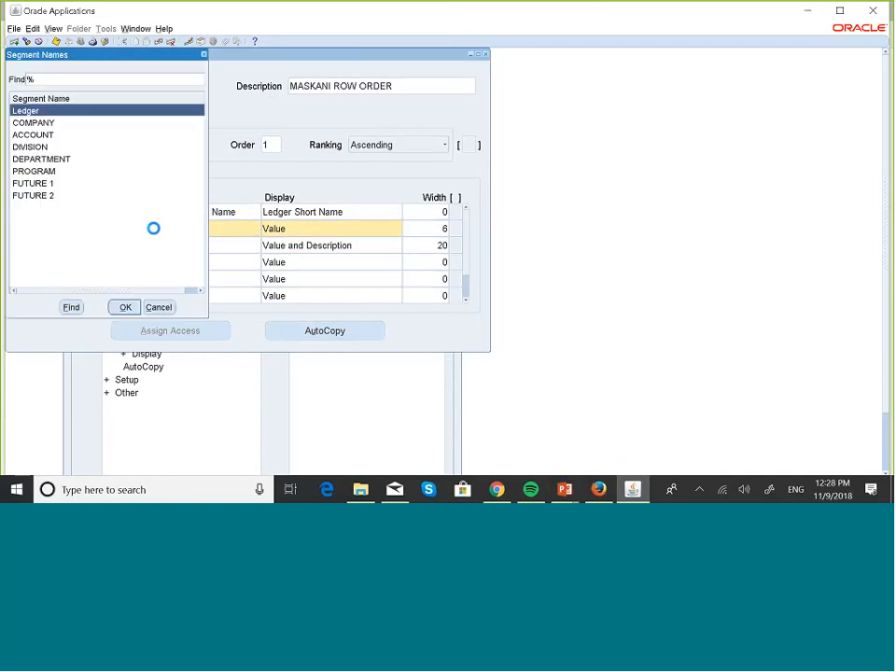
click(33, 135)
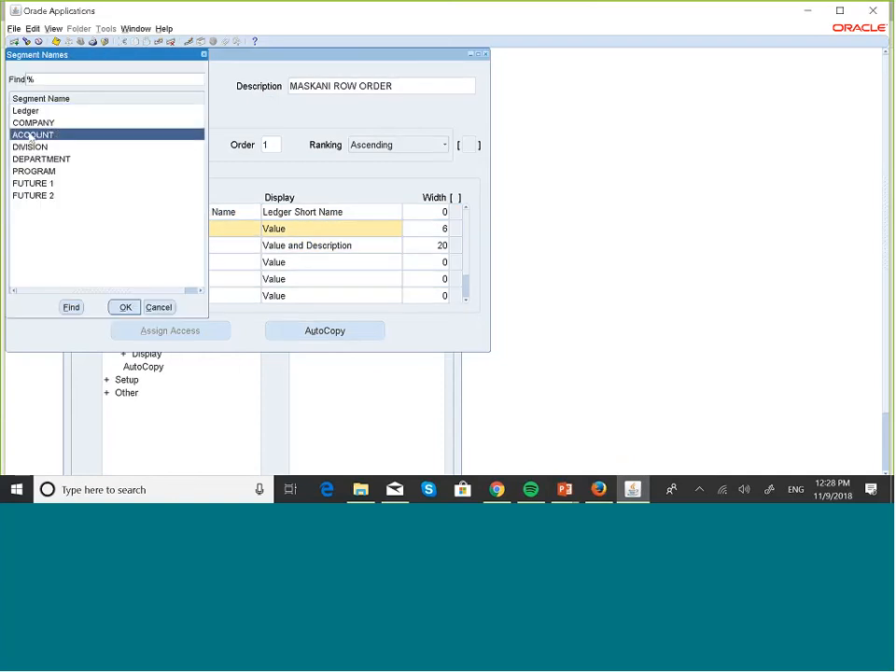
click(125, 308)
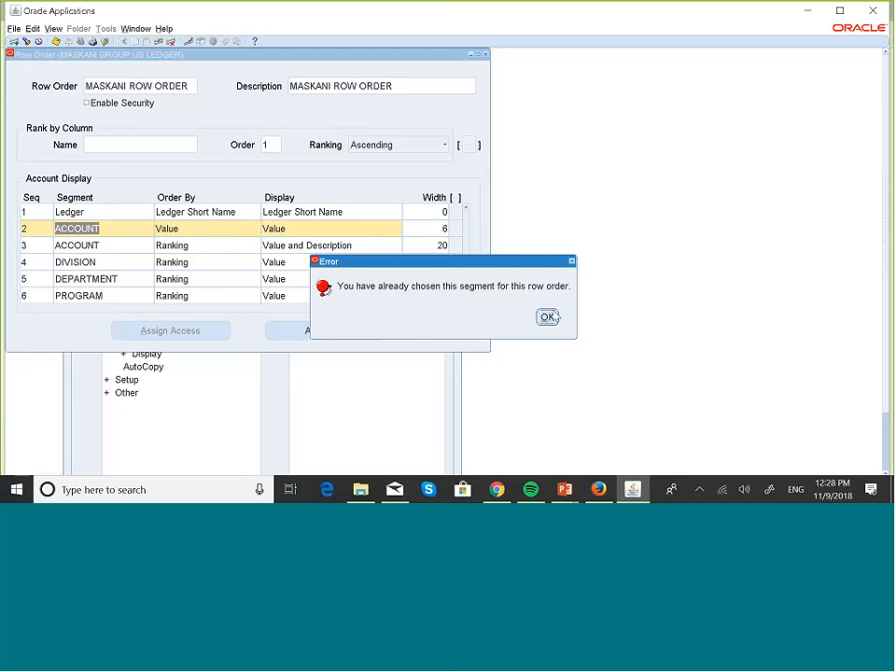
click(551, 315)
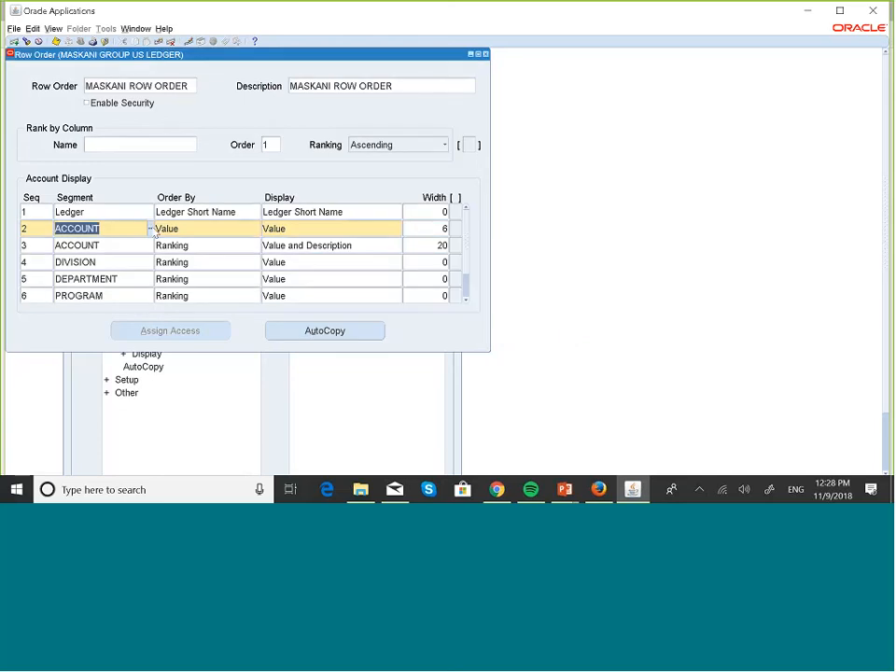
click(152, 229)
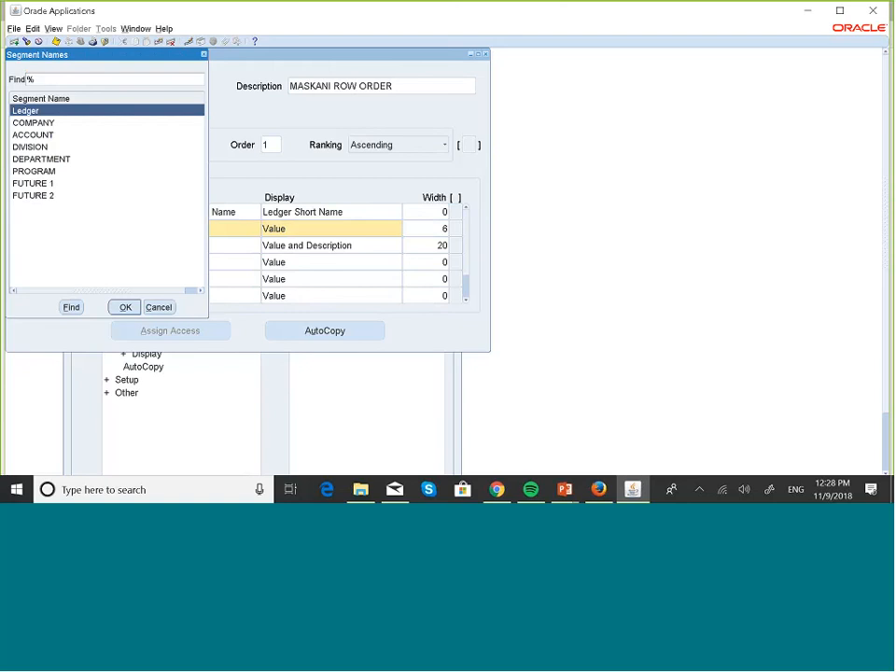
click(44, 123)
click(118, 307)
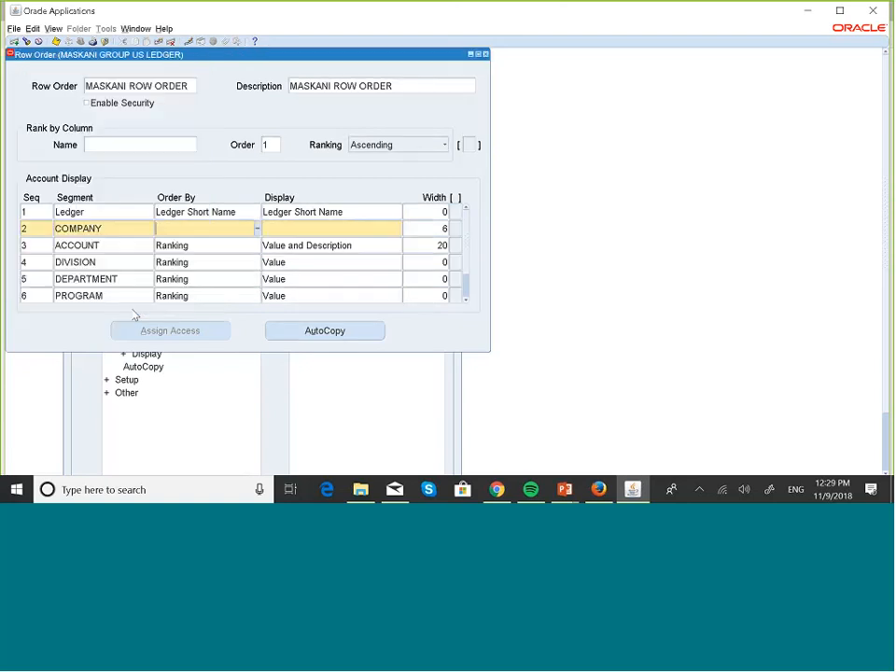
Step: Attempt twice to delete the row 2 COMPANY record, answering the delete prompt
click(328, 232)
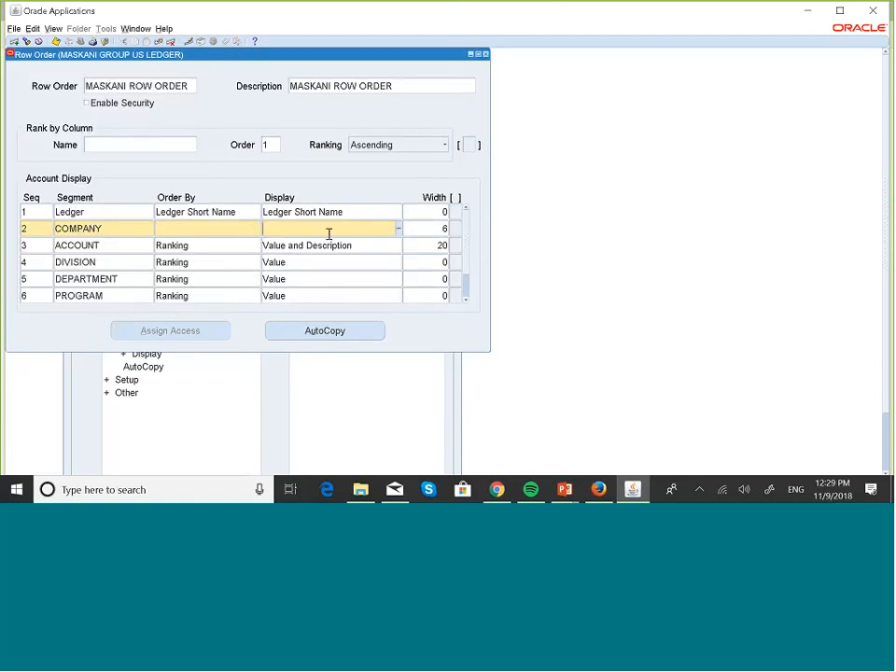
click(42, 230)
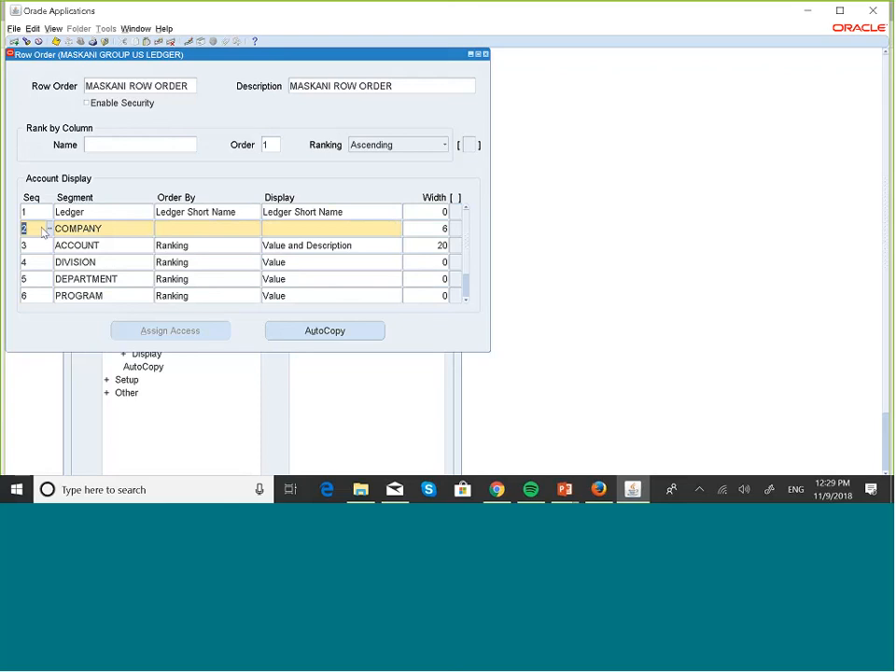
click(173, 43)
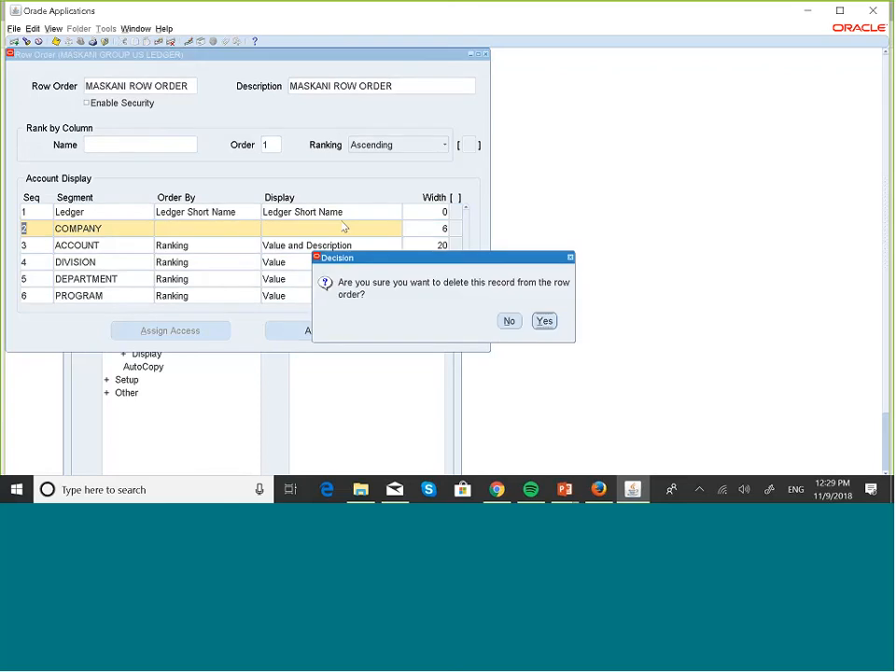
click(543, 321)
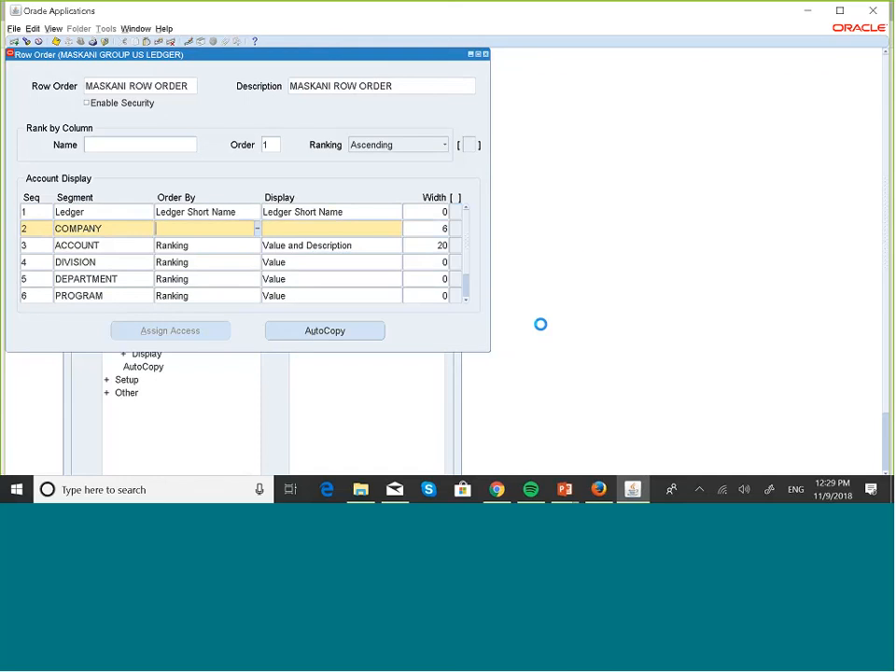
double_click(140, 229)
click(170, 41)
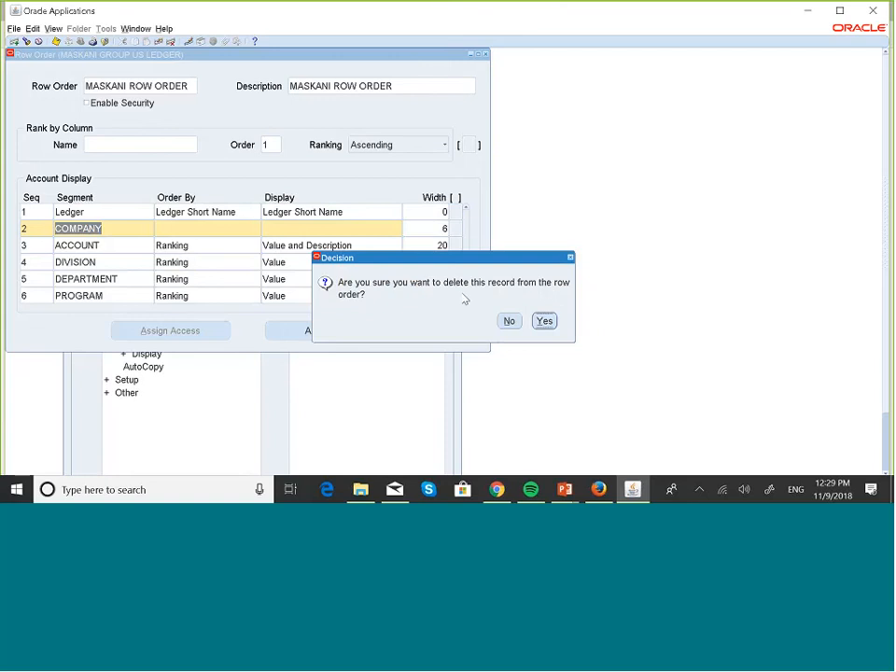
click(544, 320)
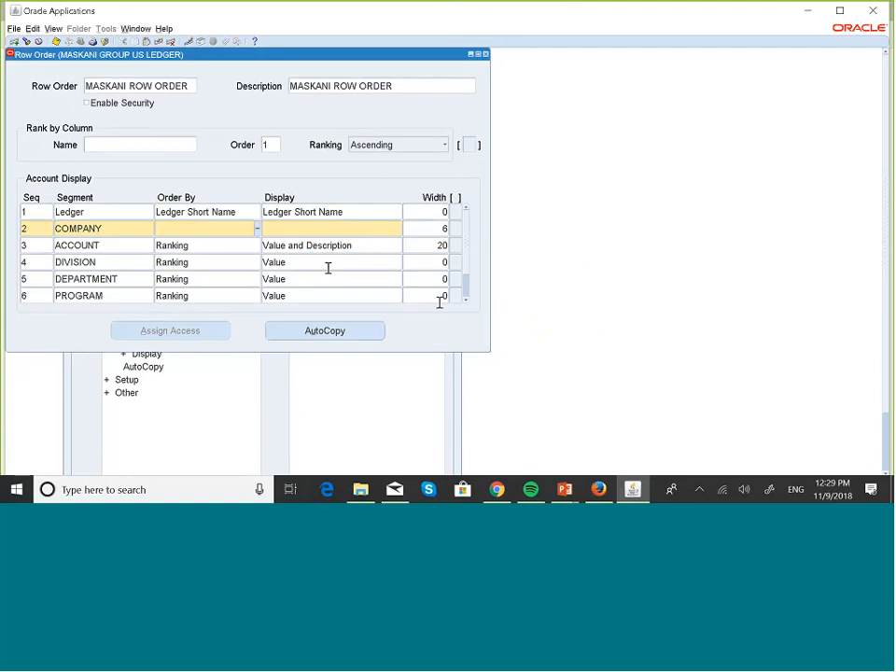
Step: Set row 2's segment to ACCOUNT, dismiss the repeated already-chosen errors, and restore COMPANY
click(132, 233)
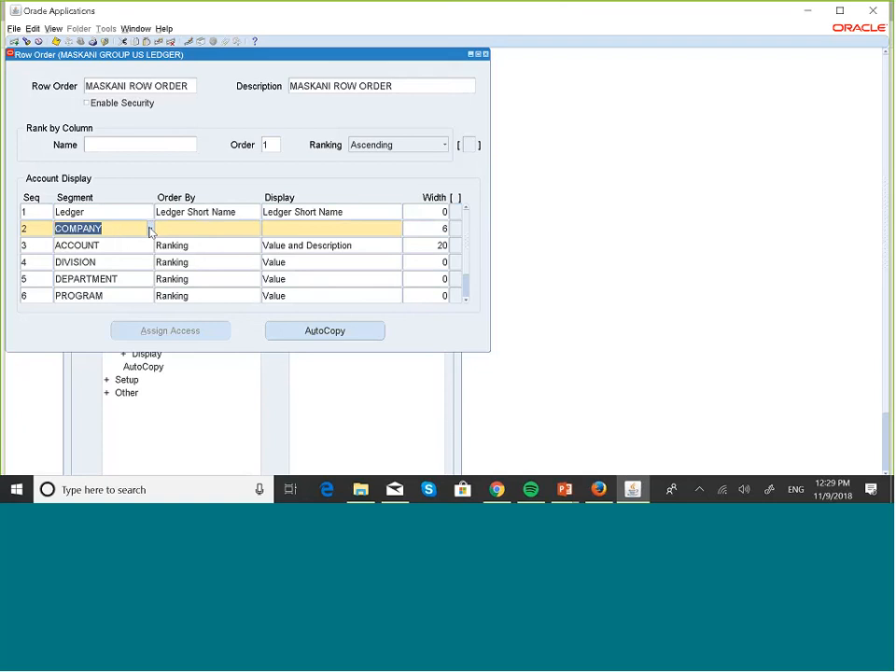
click(150, 230)
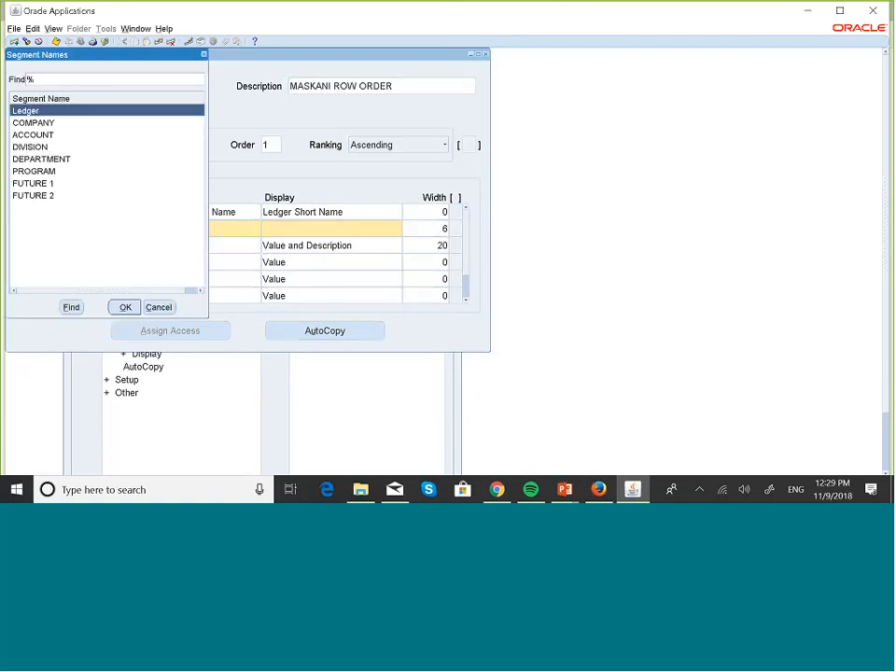
click(41, 135)
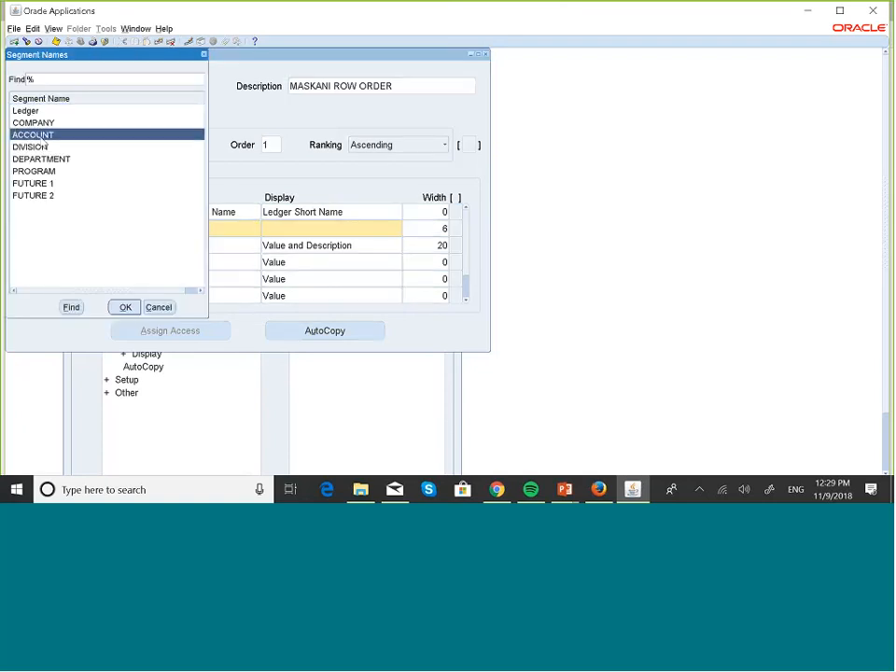
click(120, 307)
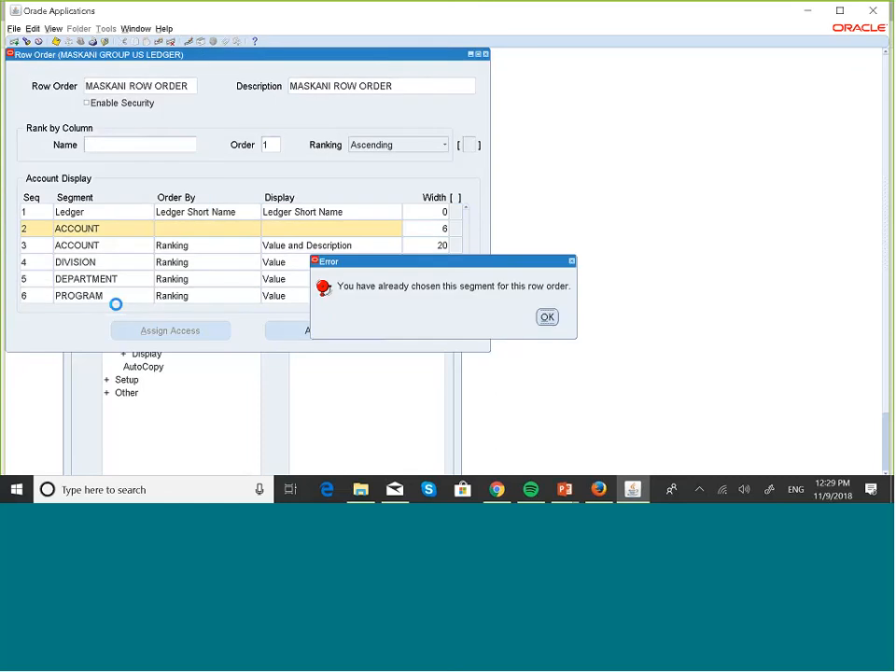
click(546, 317)
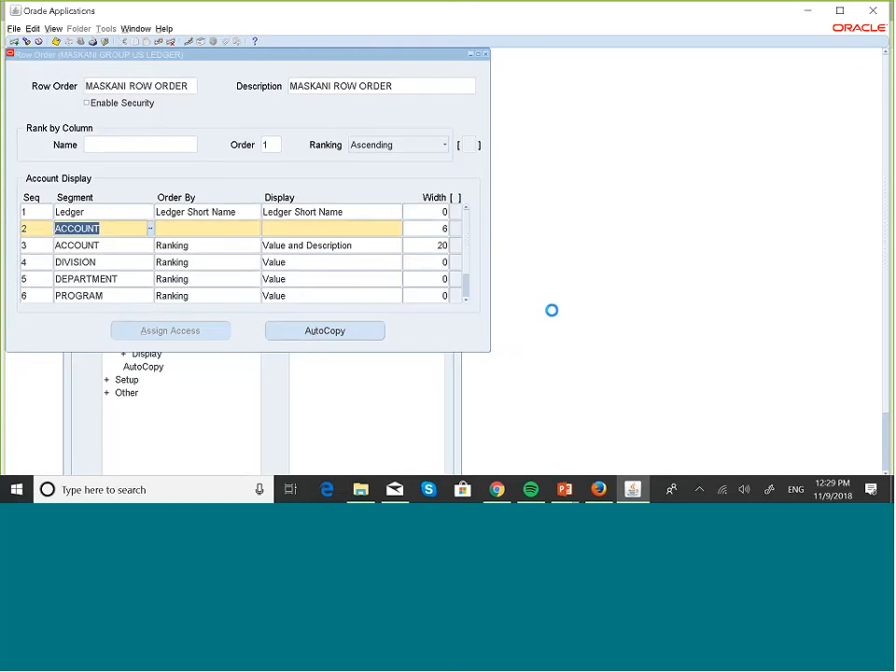
click(215, 231)
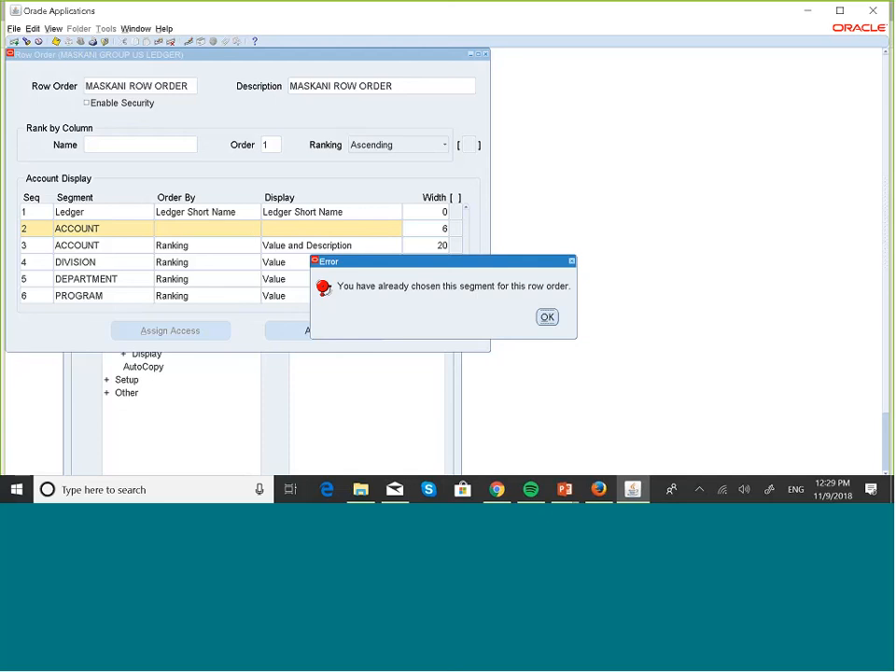
click(546, 316)
click(44, 242)
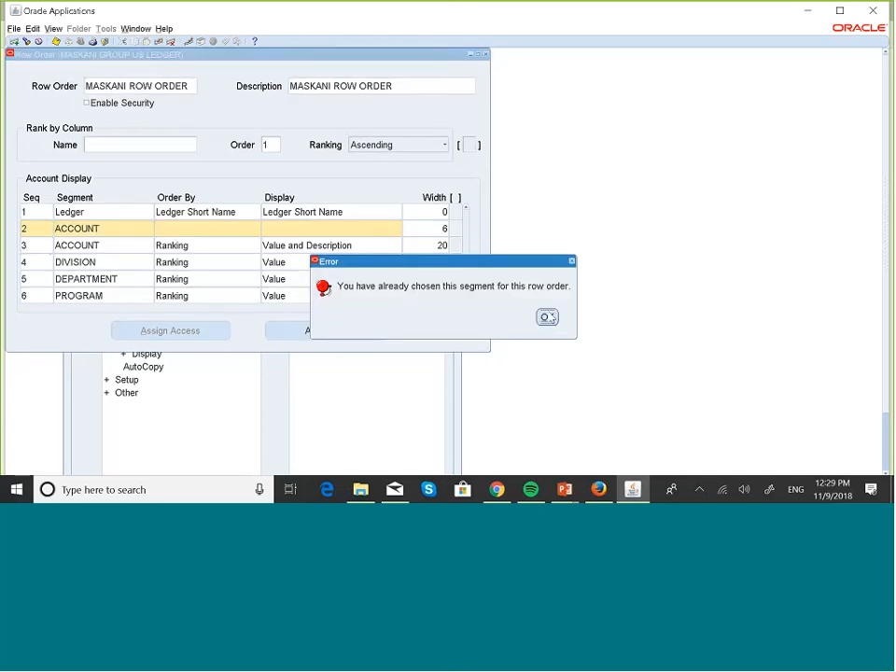
key(Return)
click(150, 229)
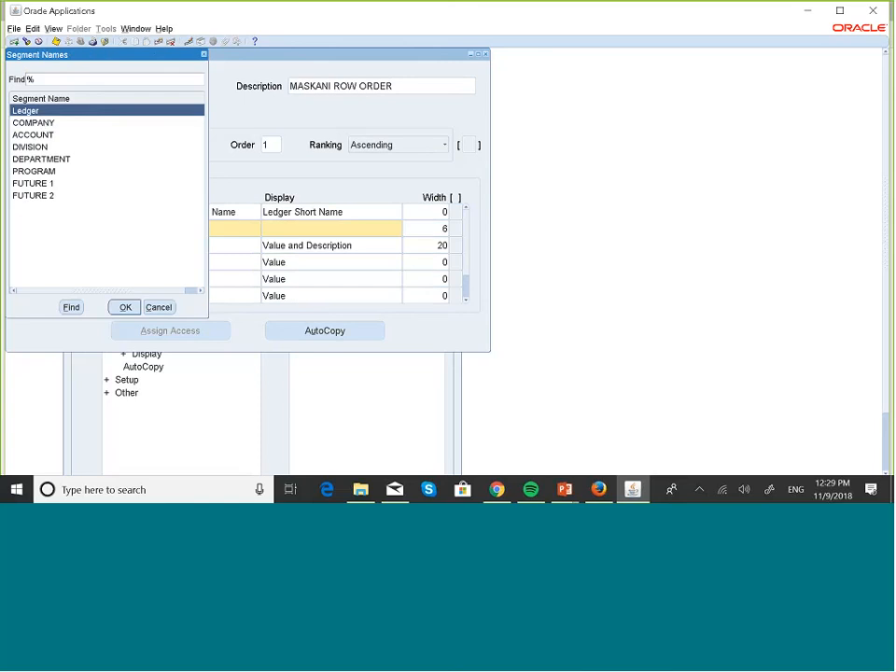
click(33, 122)
click(130, 308)
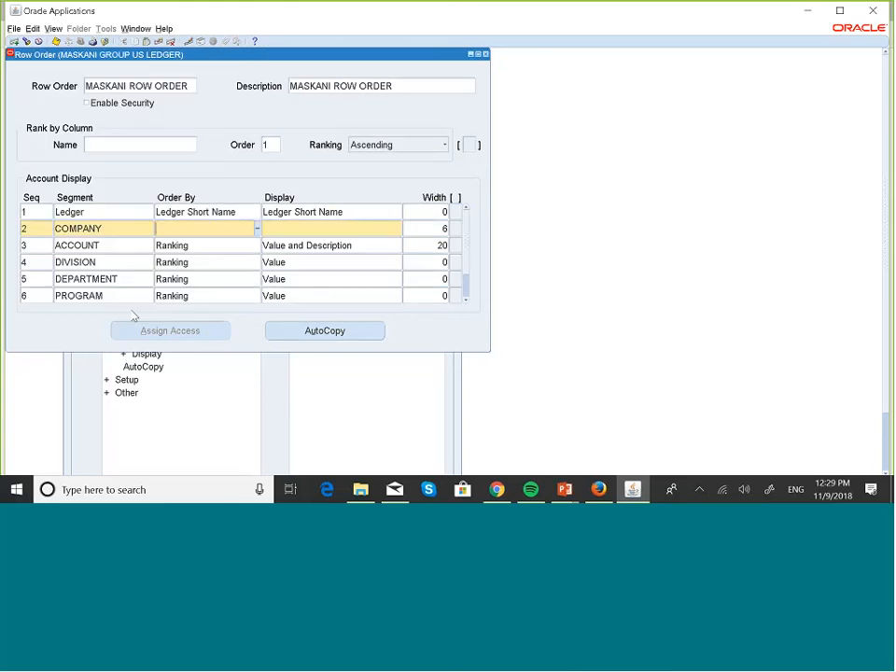
Step: Set the COMPANY row's Order By to Value and its Display to Value
click(122, 248)
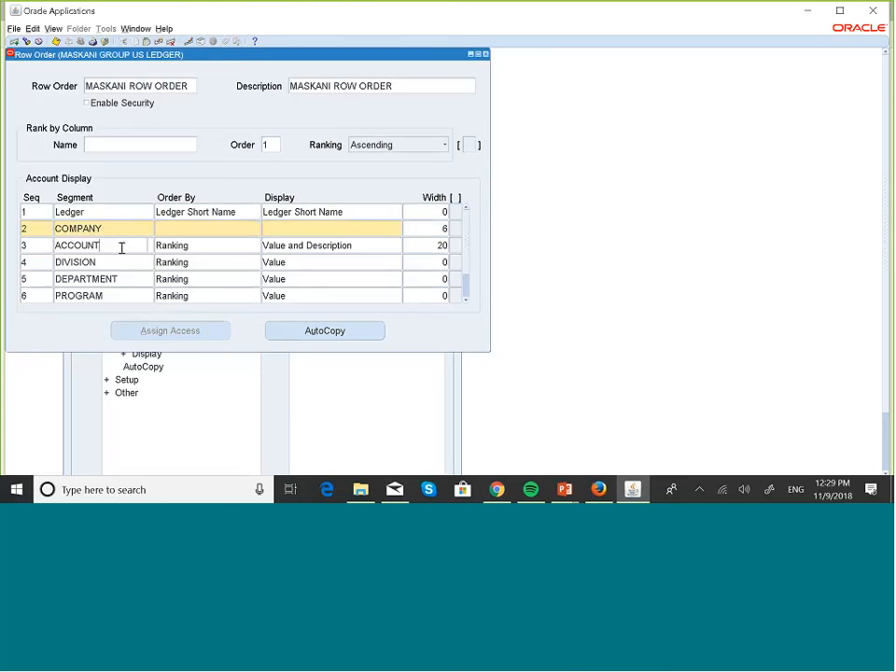
click(258, 231)
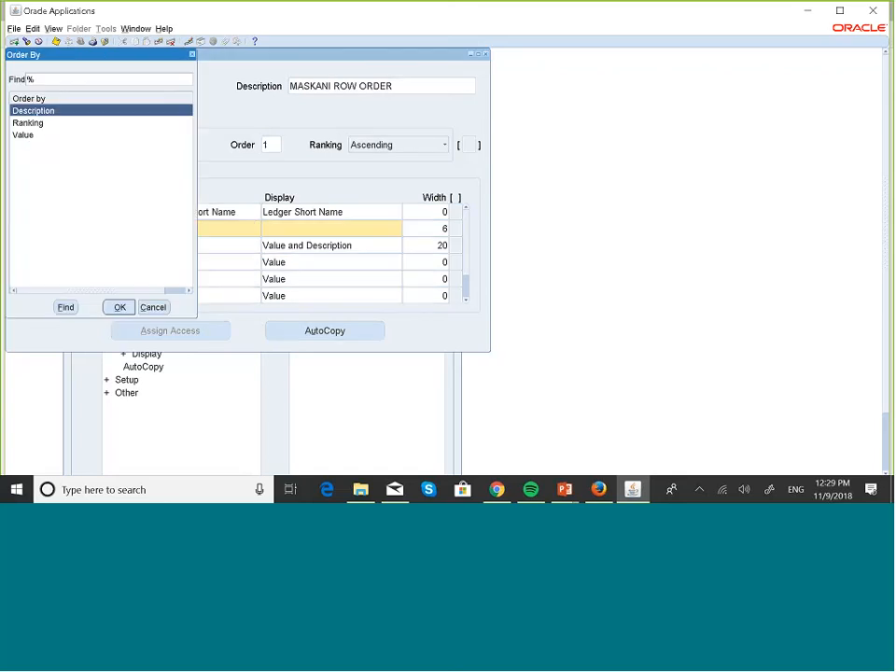
click(26, 137)
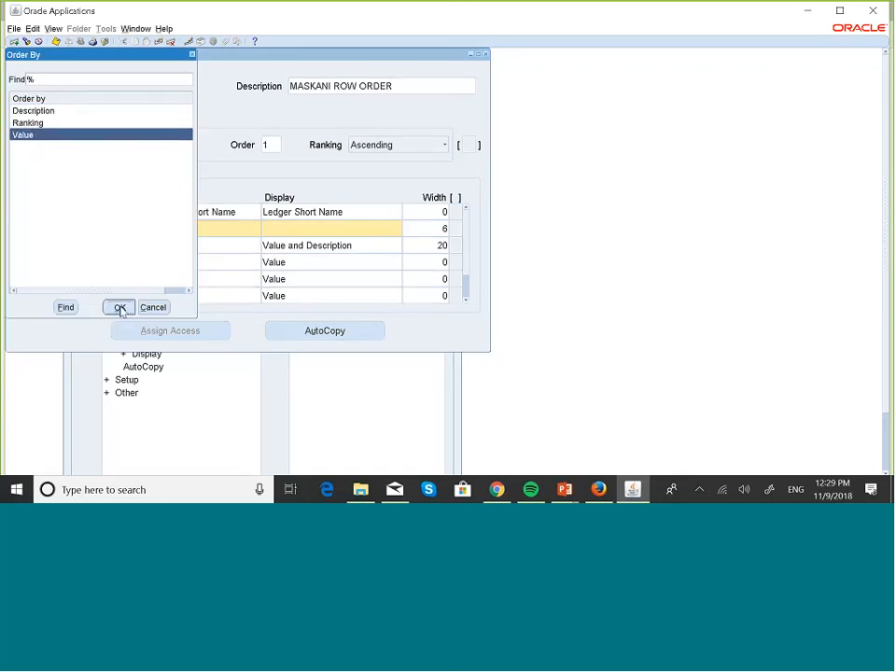
click(120, 307)
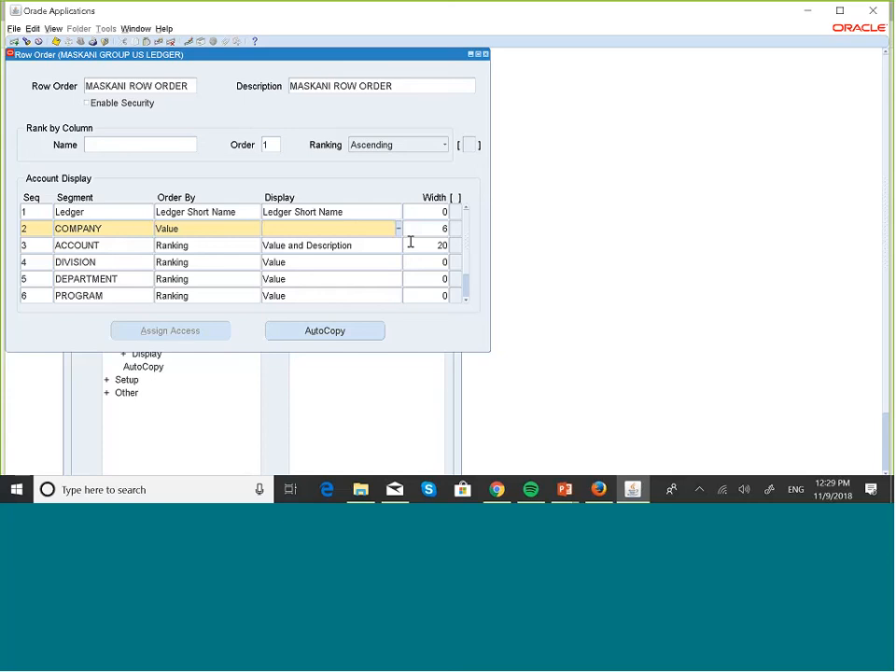
click(398, 229)
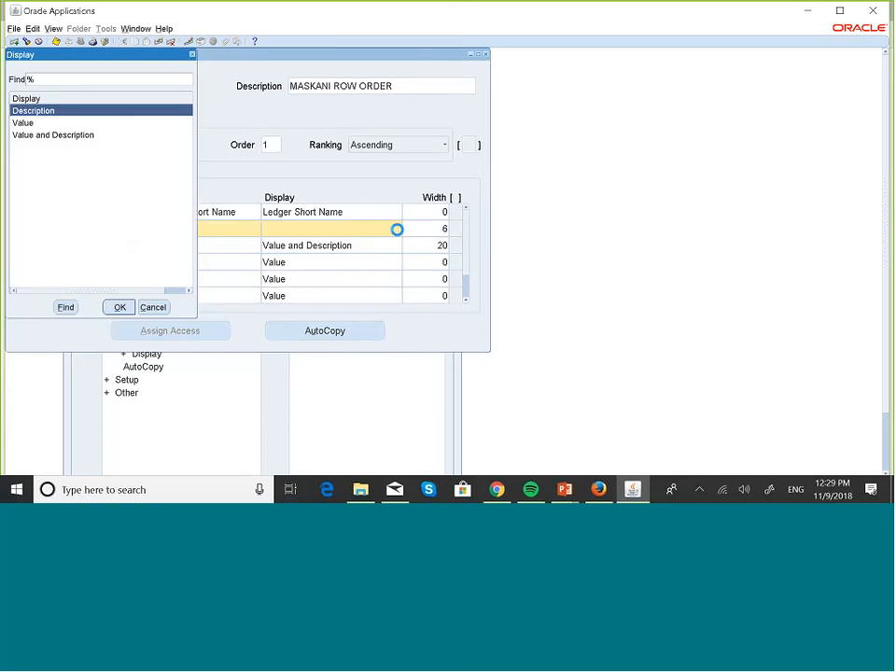
click(52, 123)
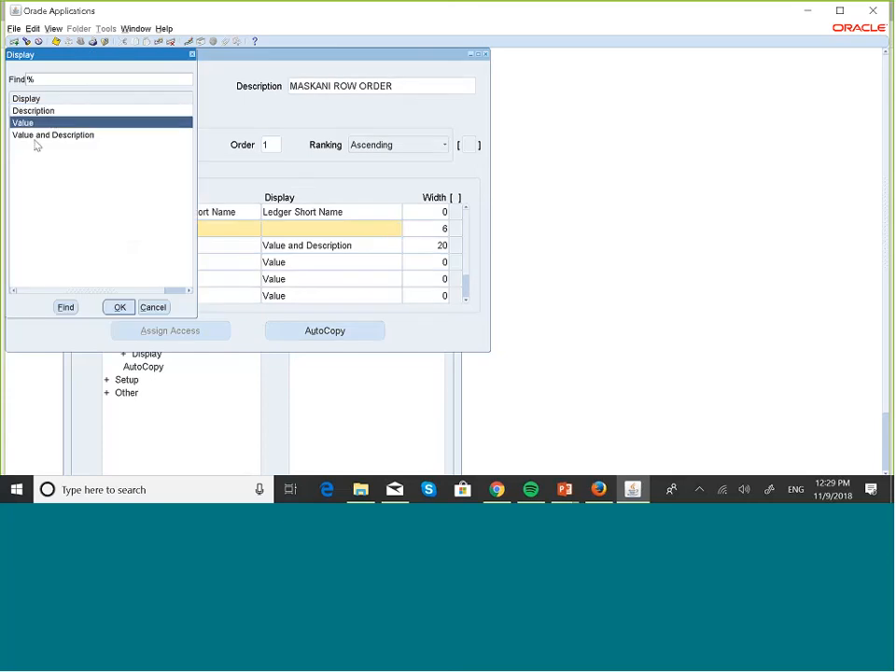
click(119, 308)
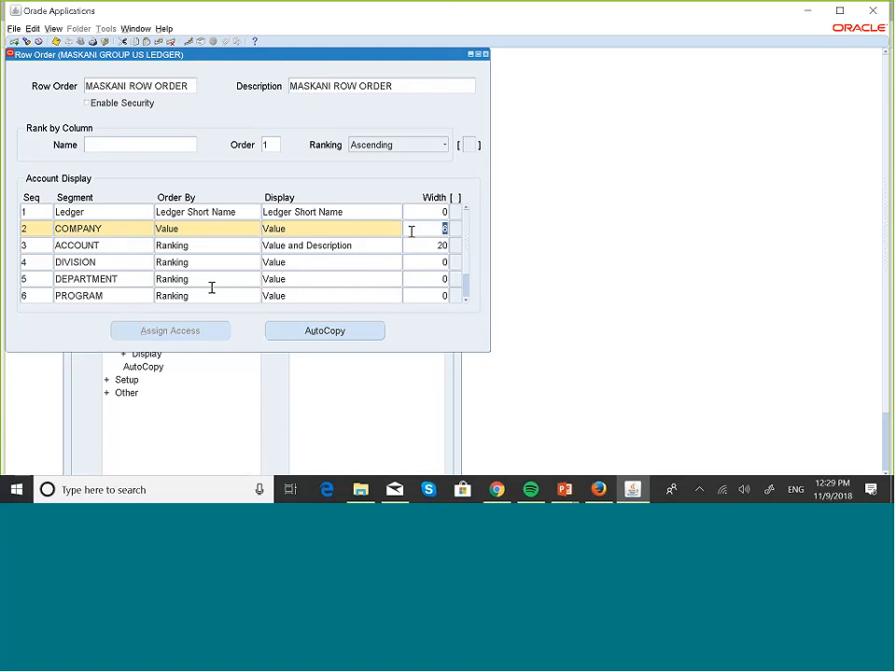
click(216, 247)
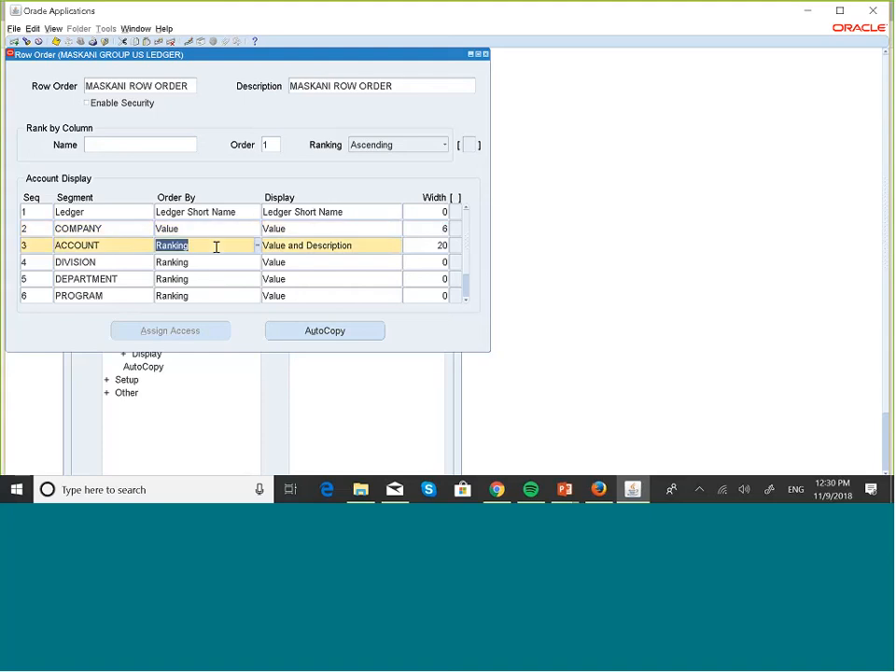
Step: Delete the sequence 3 ACCOUNT record, then choose ACCOUNT as row 2's segment
click(171, 42)
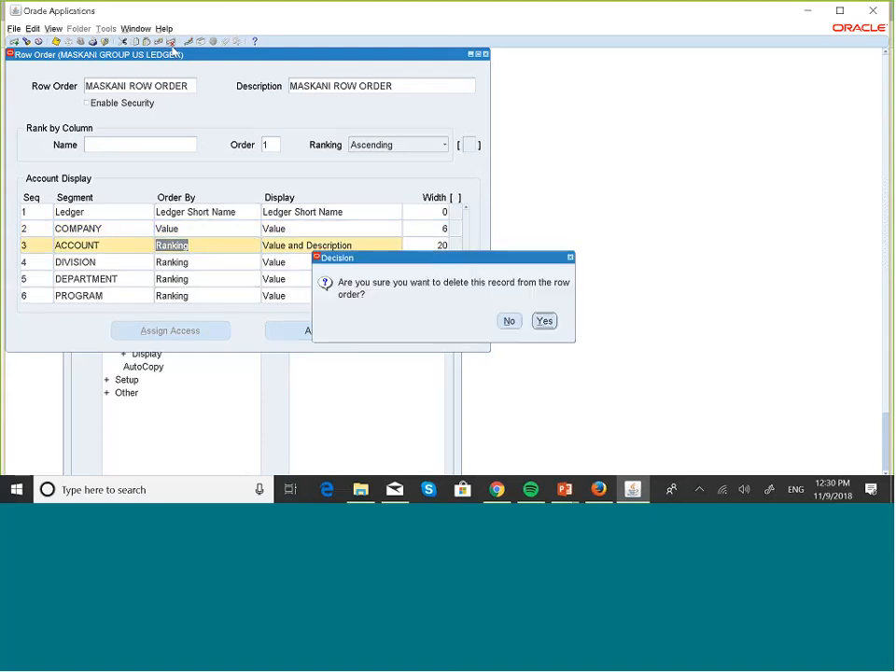
click(545, 322)
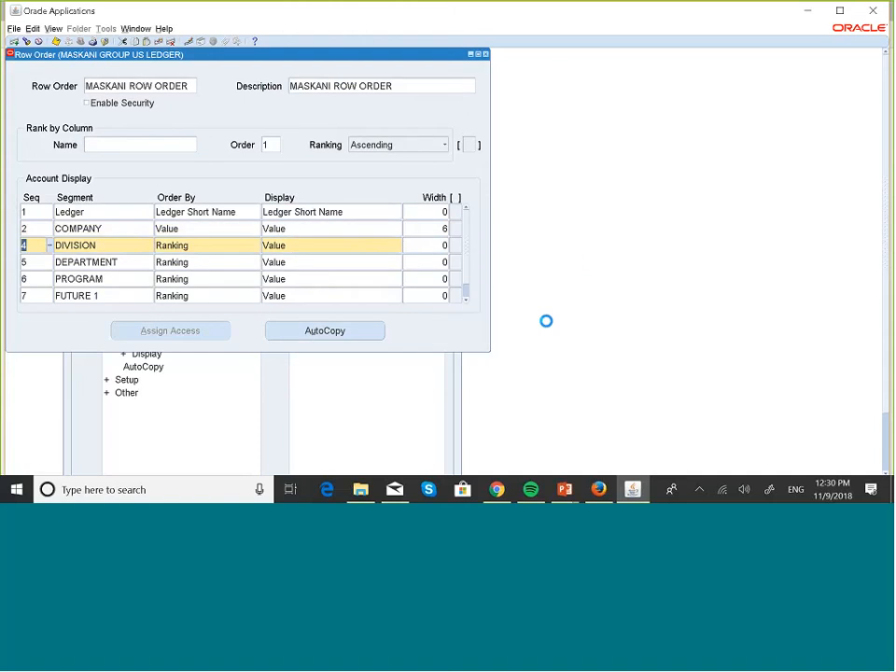
click(128, 227)
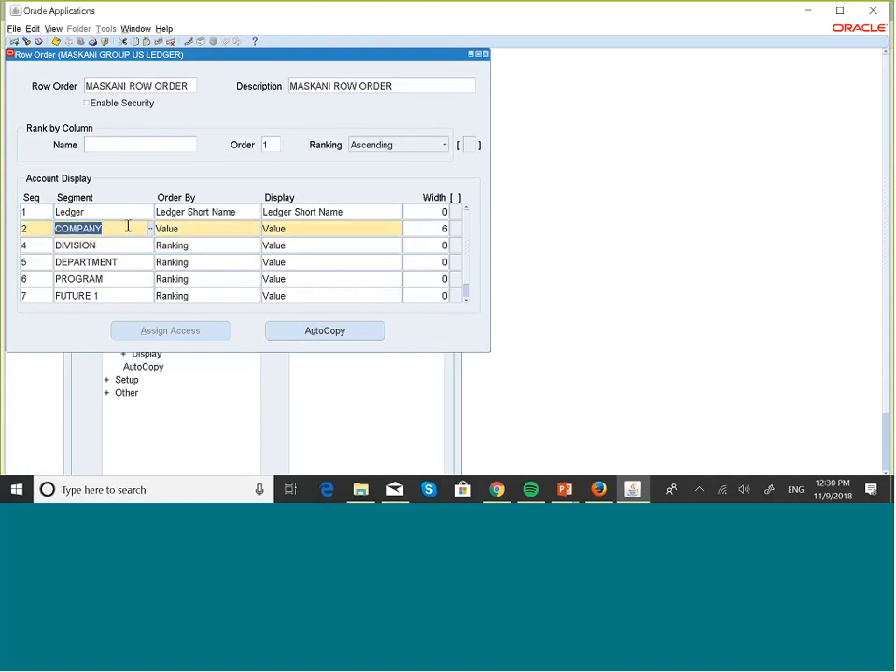
click(147, 228)
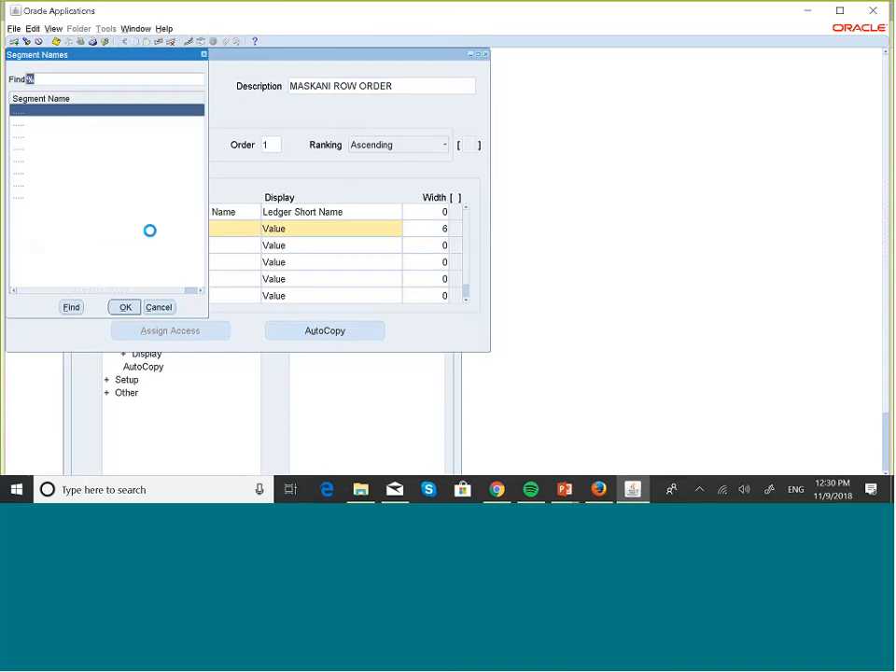
click(41, 136)
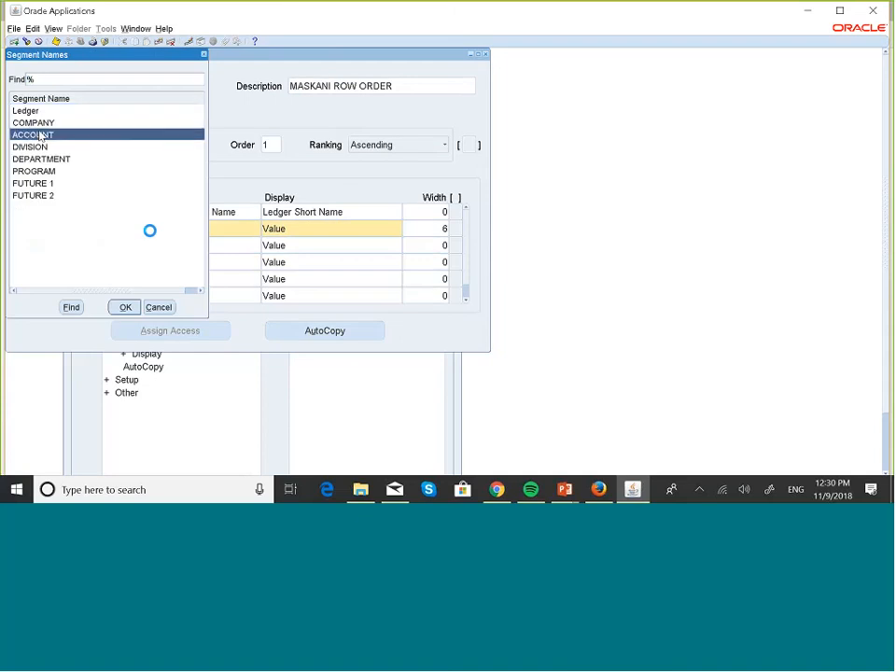
click(125, 309)
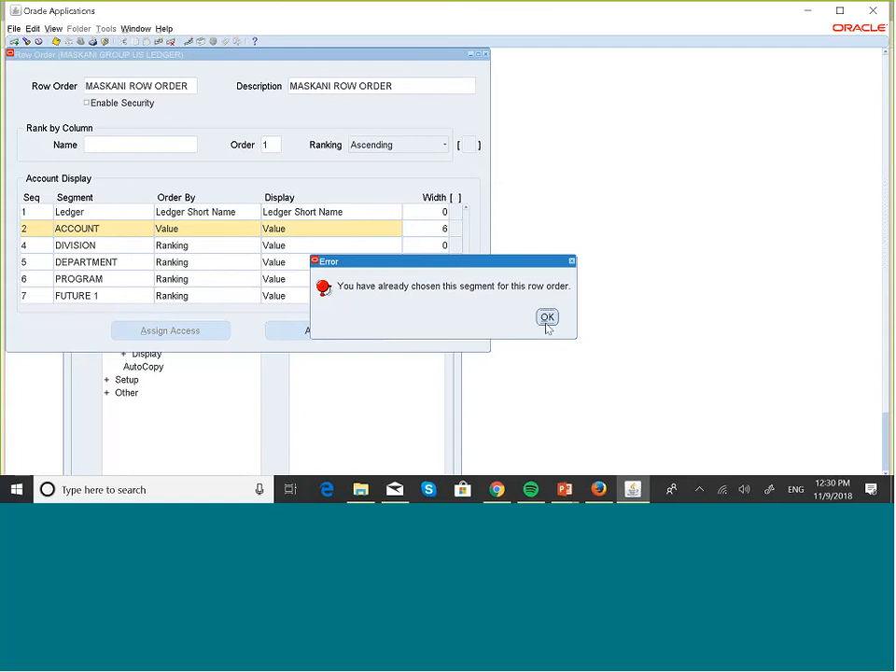
Step: Dismiss the repeated 'segment already chosen' errors while trying to leave row 2's ACCOUNT entry
click(547, 318)
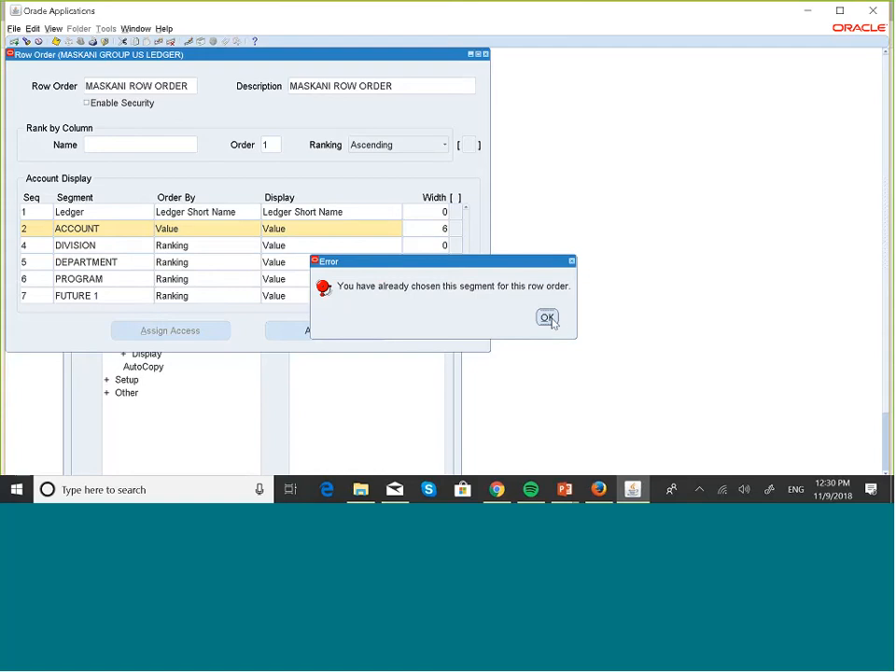
click(247, 229)
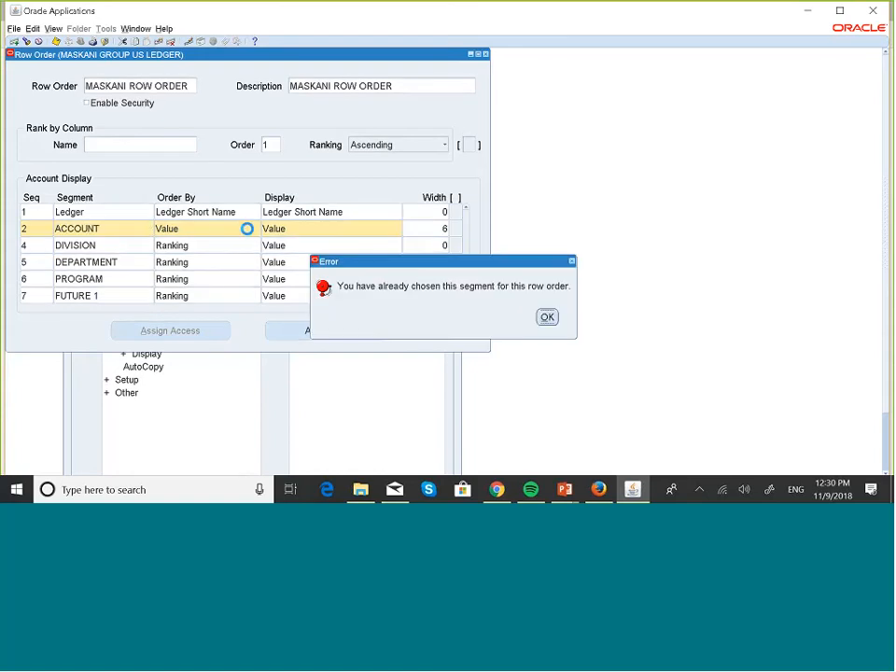
click(548, 318)
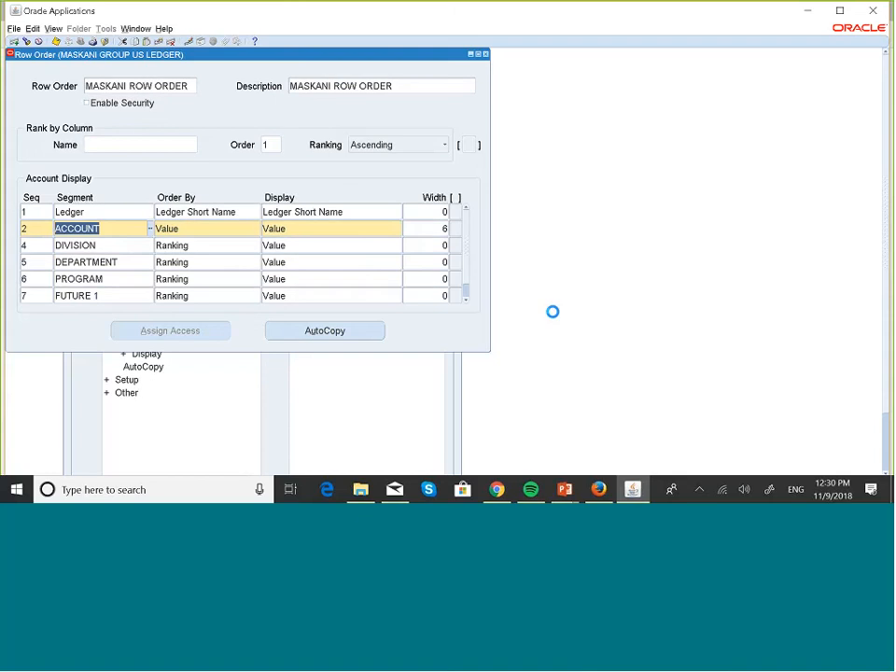
click(128, 245)
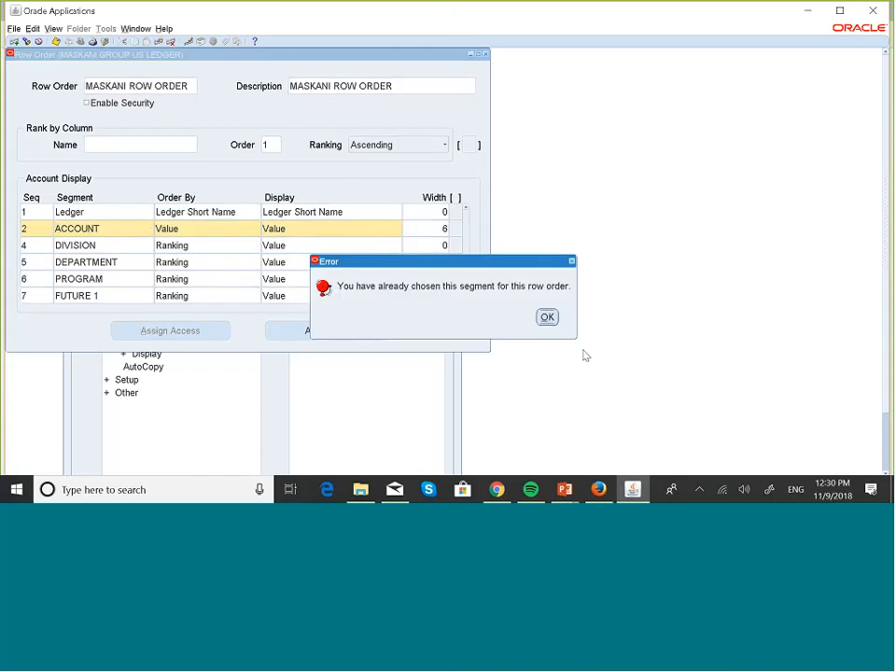
click(546, 317)
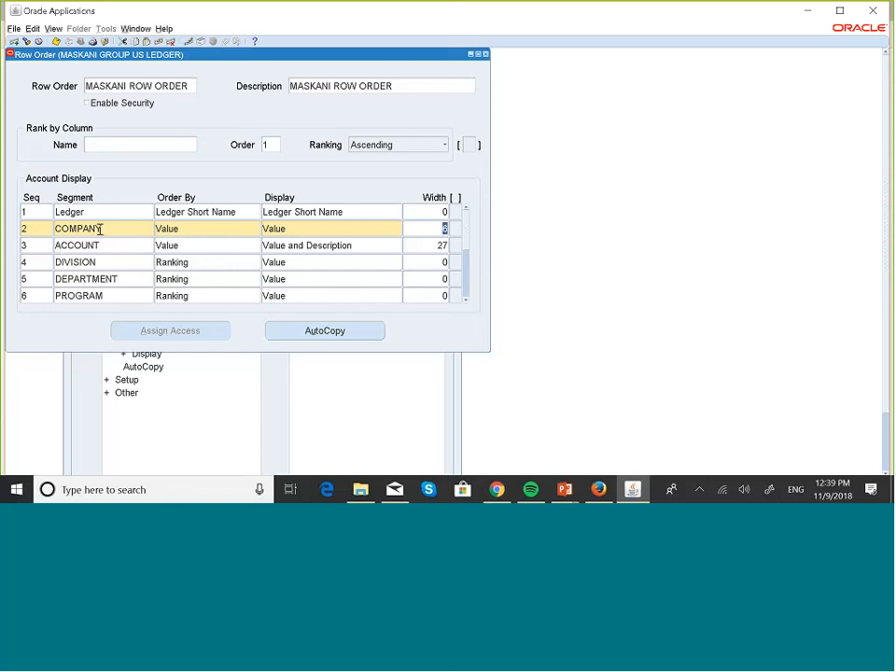
Step: Delete the COMPANY row from MASKANI ROW ORDER and confirm the deletion
click(44, 228)
click(172, 42)
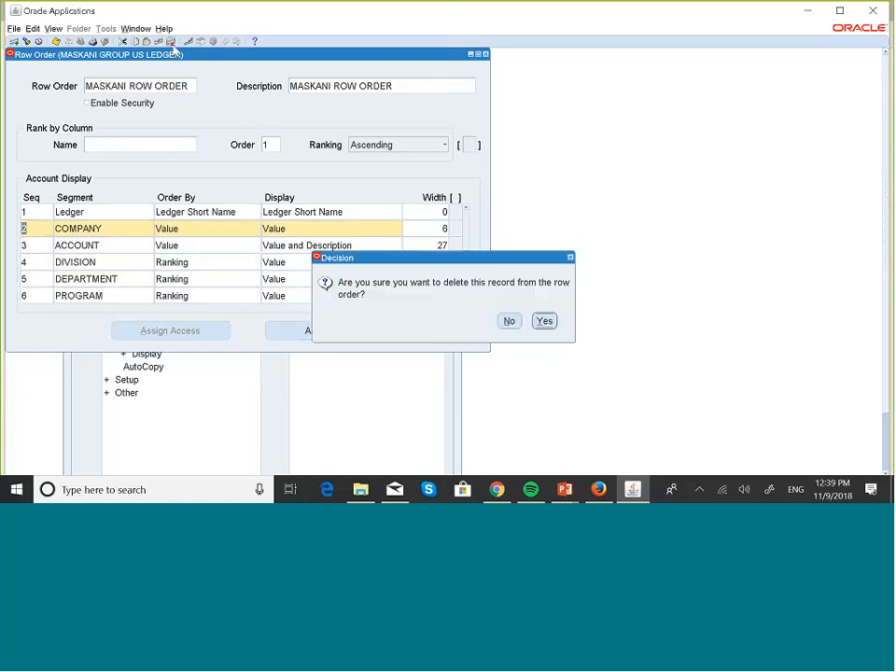
click(544, 321)
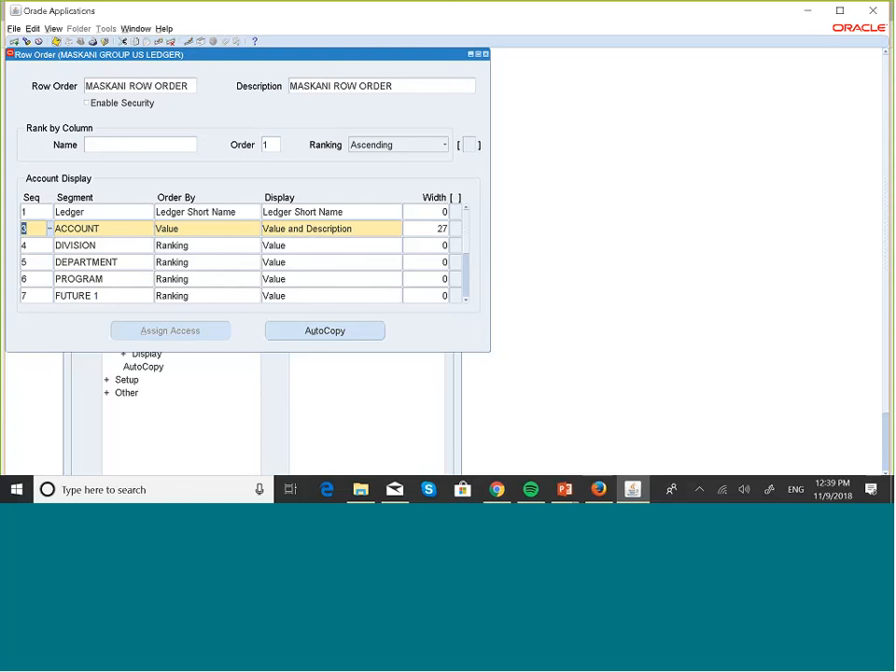
Step: Change the ACCOUNT row's sequence number from 3 to 2
click(36, 228)
key(BackSpace)
text(2)
double_click(98, 230)
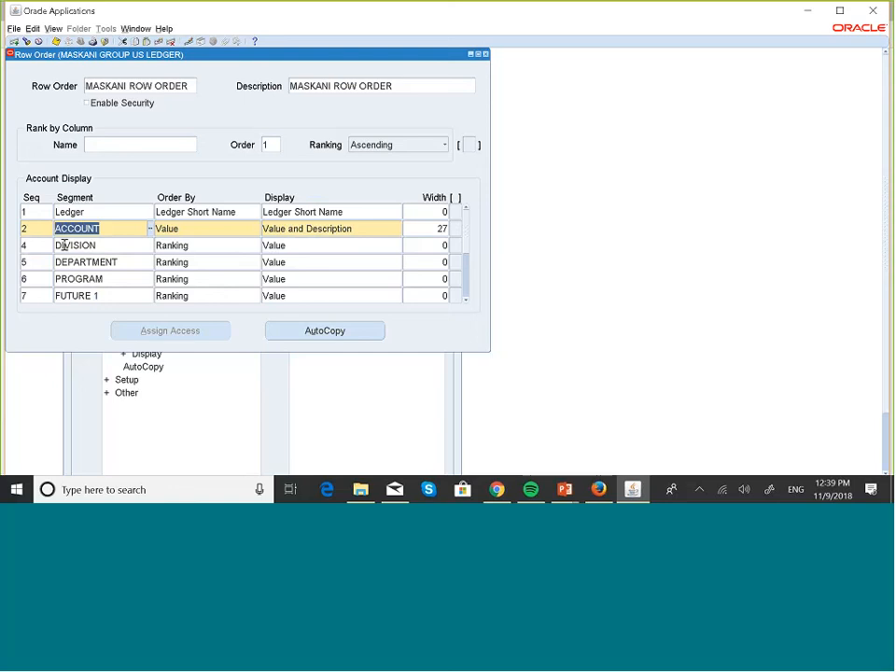
Step: Add a new row below ACCOUNT with sequence 3 and segment COMPANY
click(13, 41)
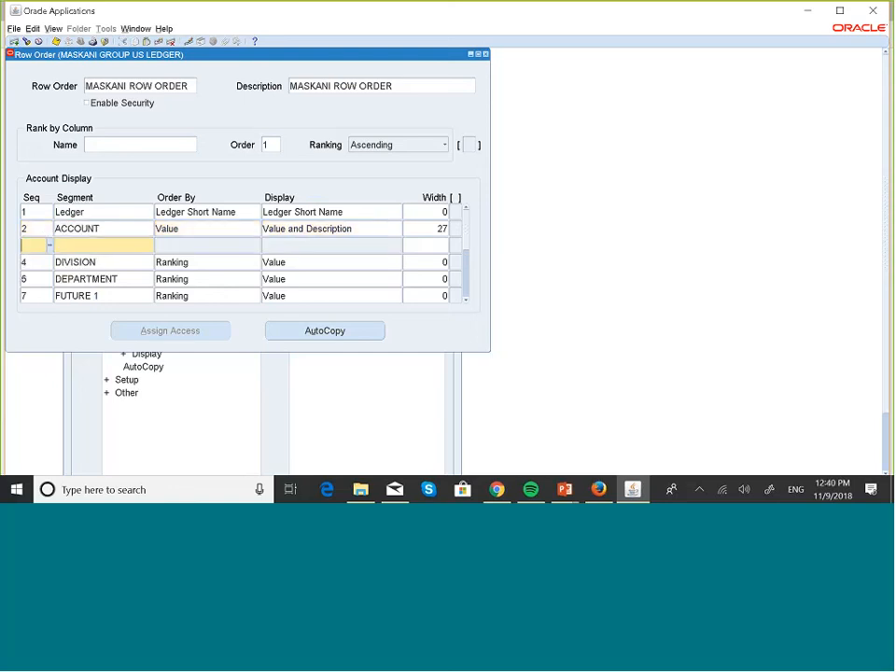
text(3)
click(80, 249)
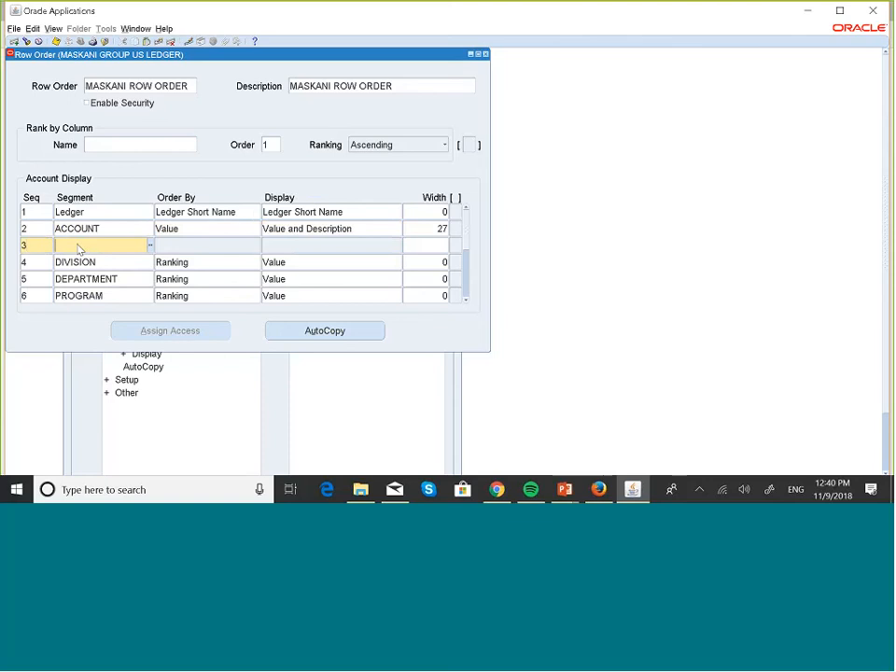
click(150, 246)
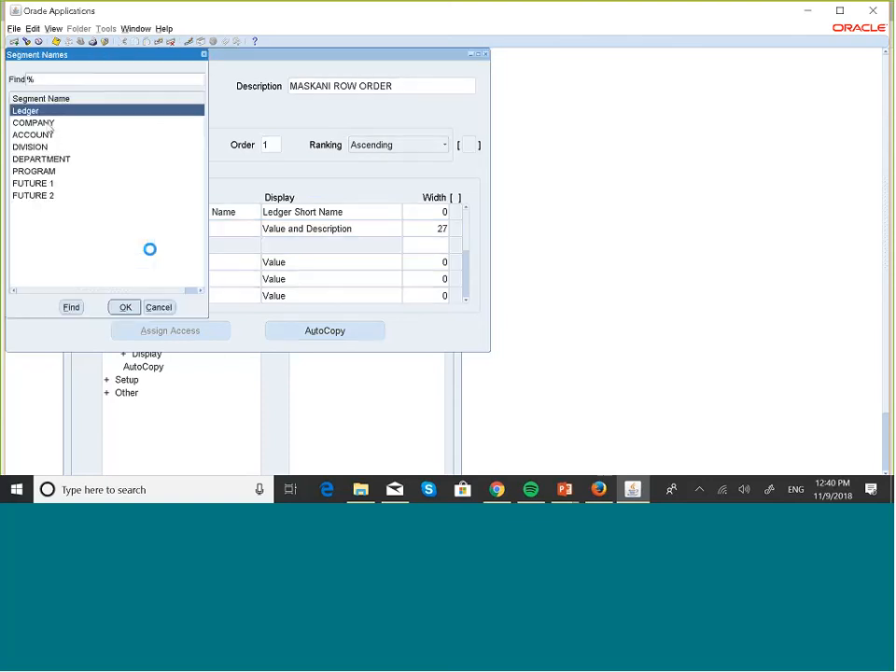
key(Down)
click(126, 309)
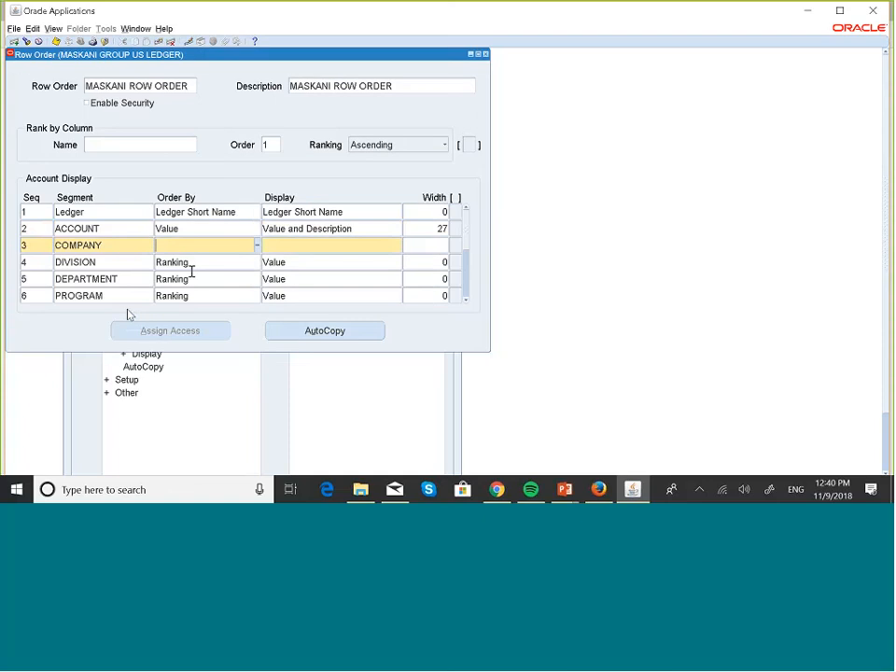
Step: Set COMPANY's Order By and Display to Value with width 6, then check the other rows
click(259, 247)
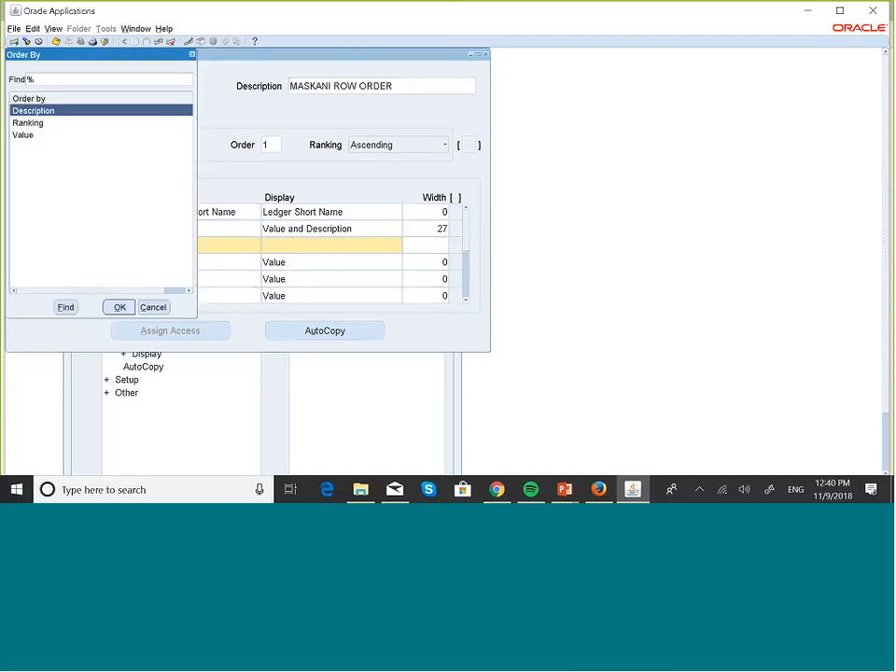
click(28, 135)
click(118, 308)
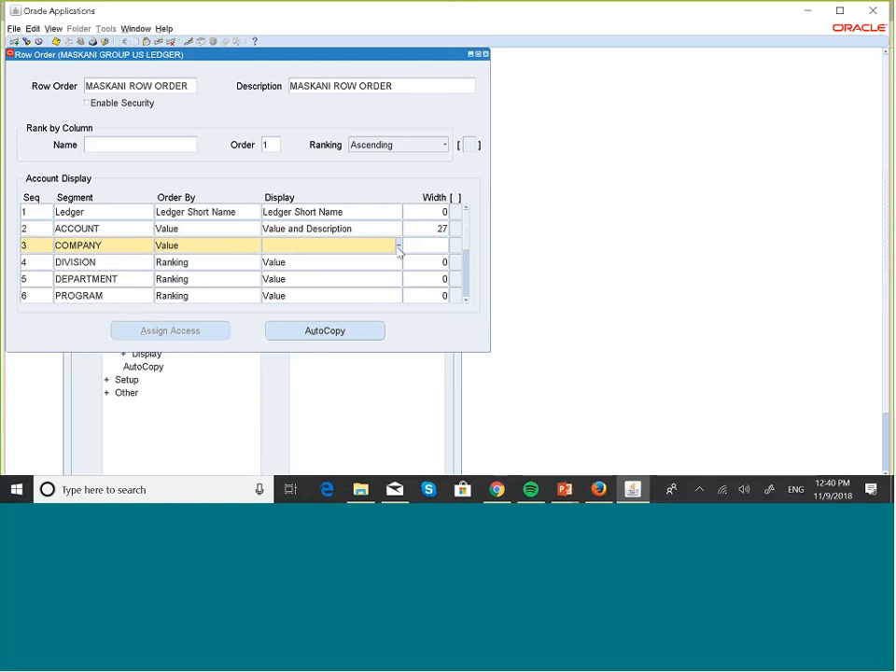
click(397, 246)
click(63, 121)
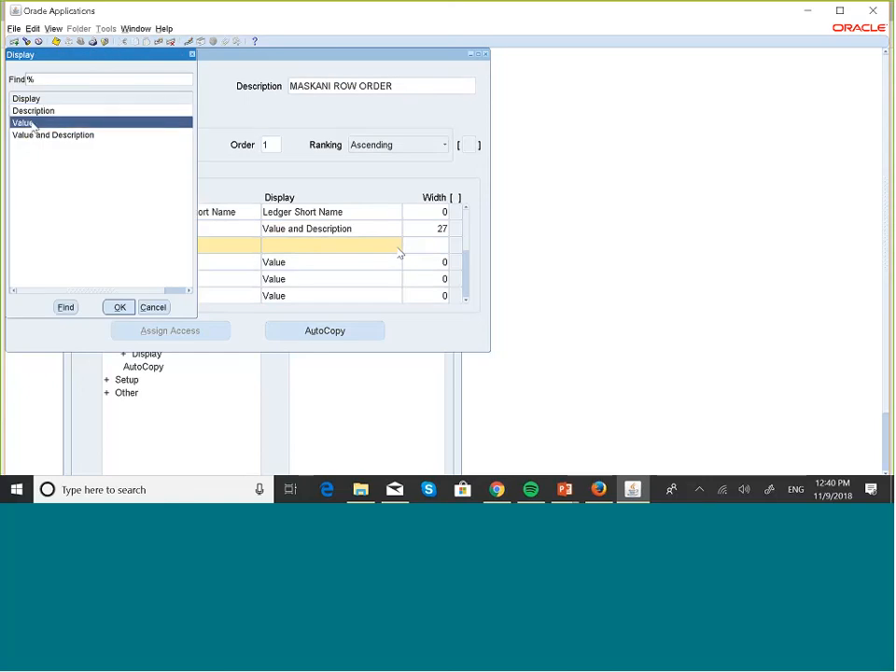
click(119, 308)
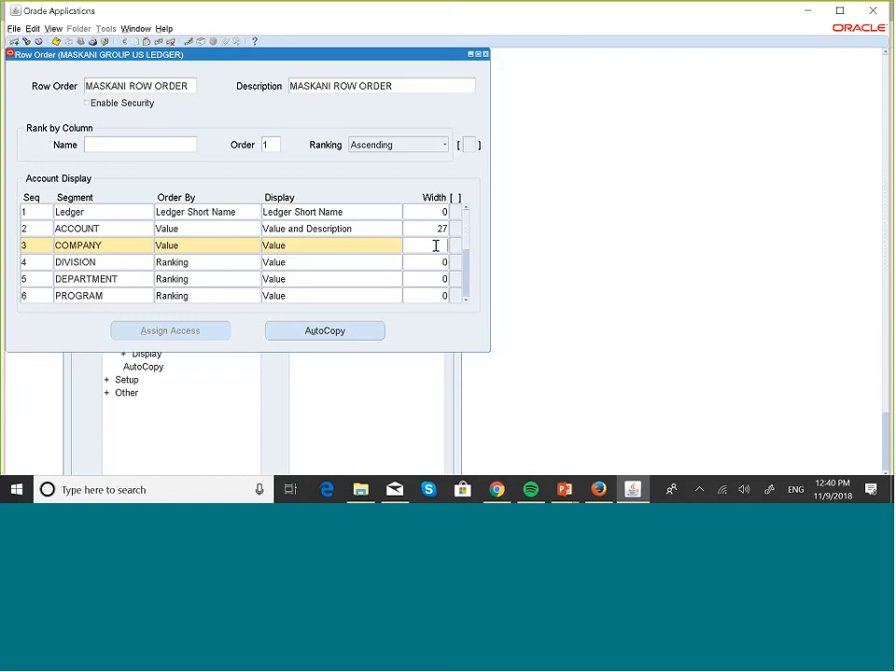
text(6)
click(213, 229)
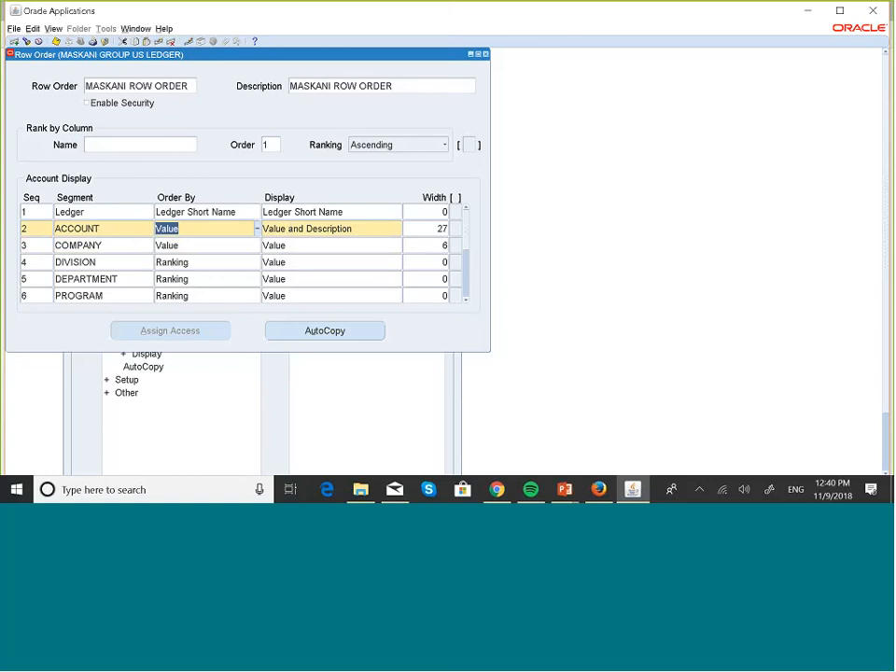
click(206, 266)
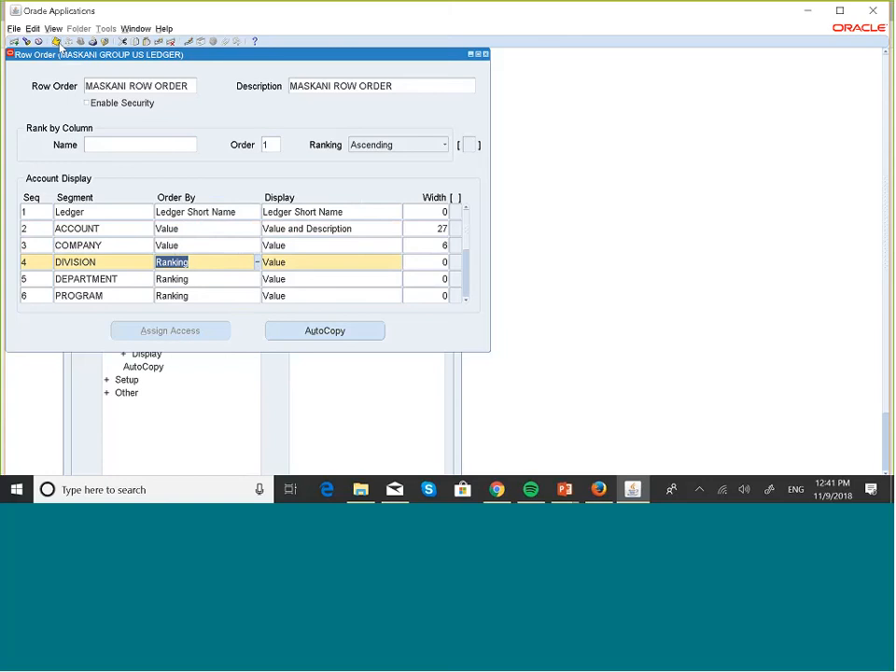
Step: Close Row Order, open Define Financial Report, query MASKA% and go to MASKANI ENTERED CURRENCY
click(485, 54)
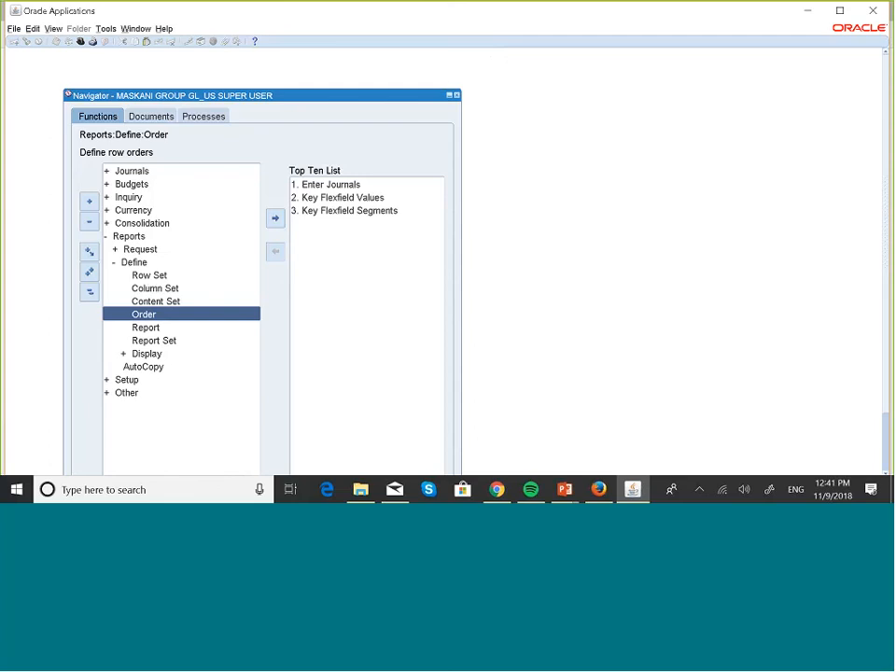
click(148, 329)
double_click(149, 335)
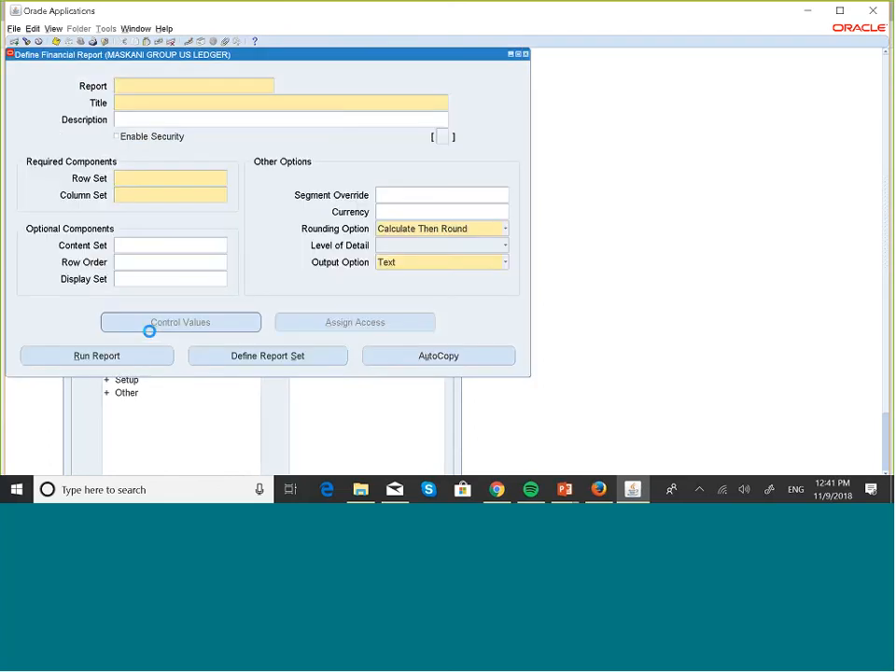
key(F11)
text(MA)
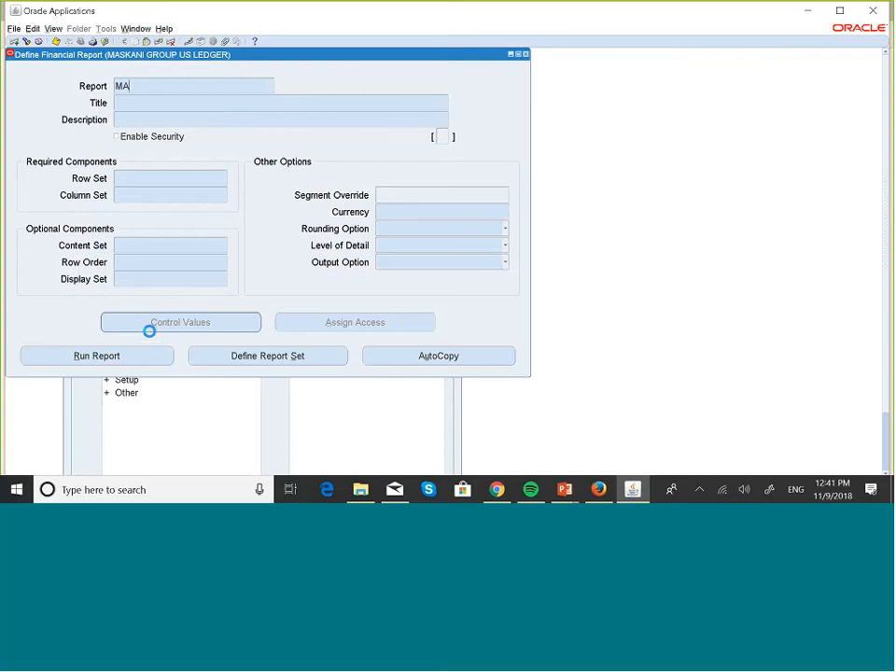
text(SKA)
text(%)
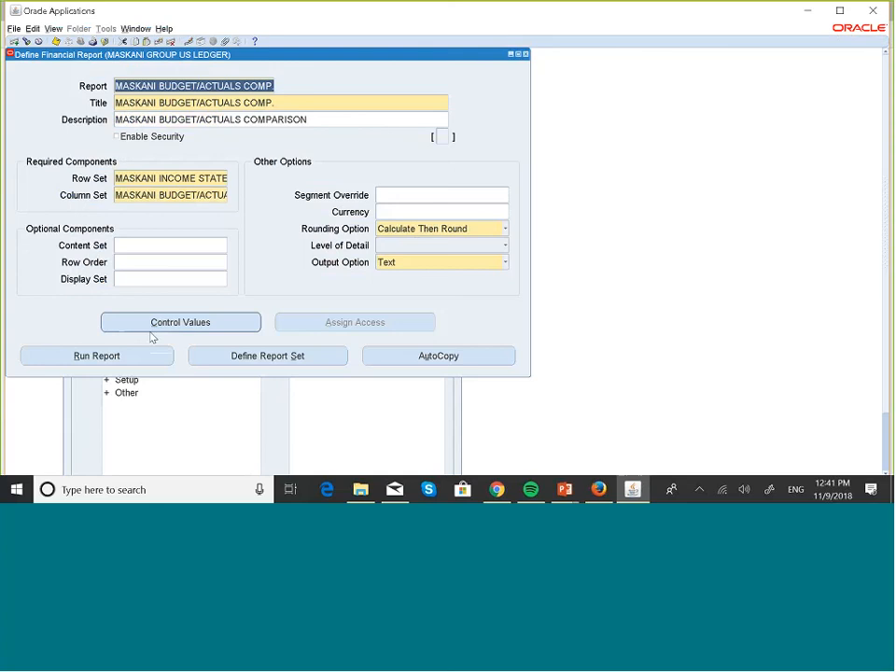
key(Down)
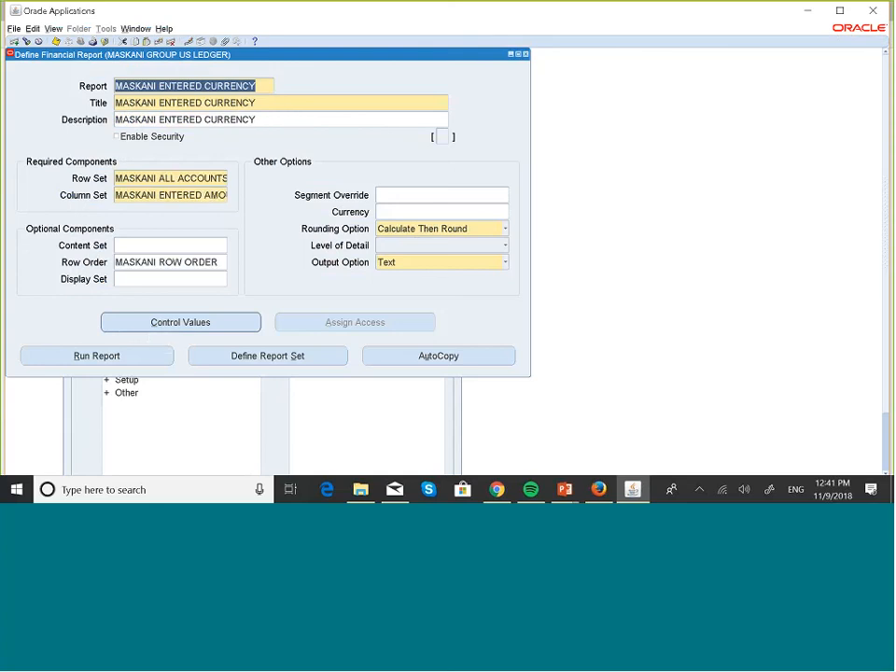
Step: Submit the MASKANI ENTERED CURRENCY report to run and note its request ID
click(120, 363)
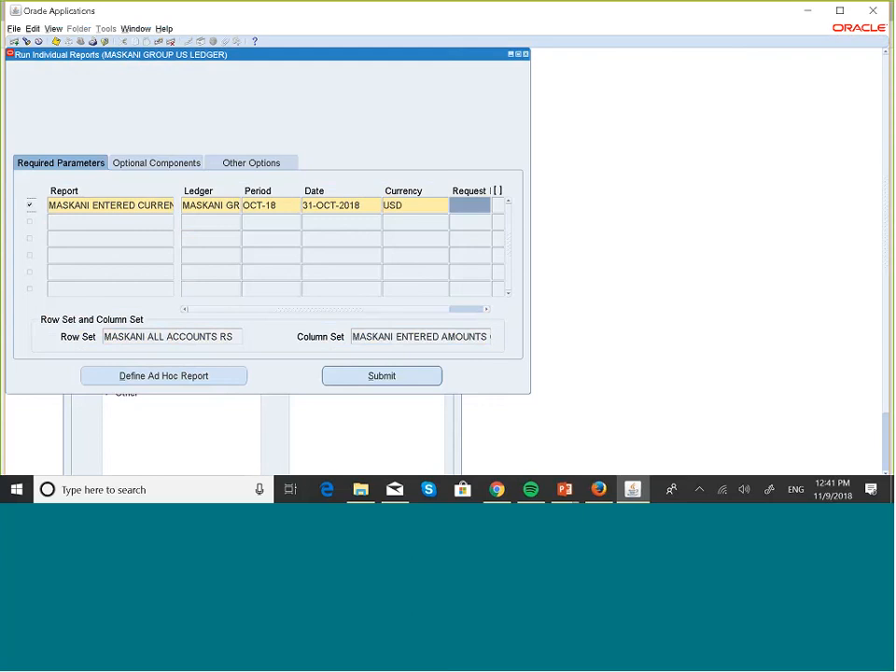
click(402, 375)
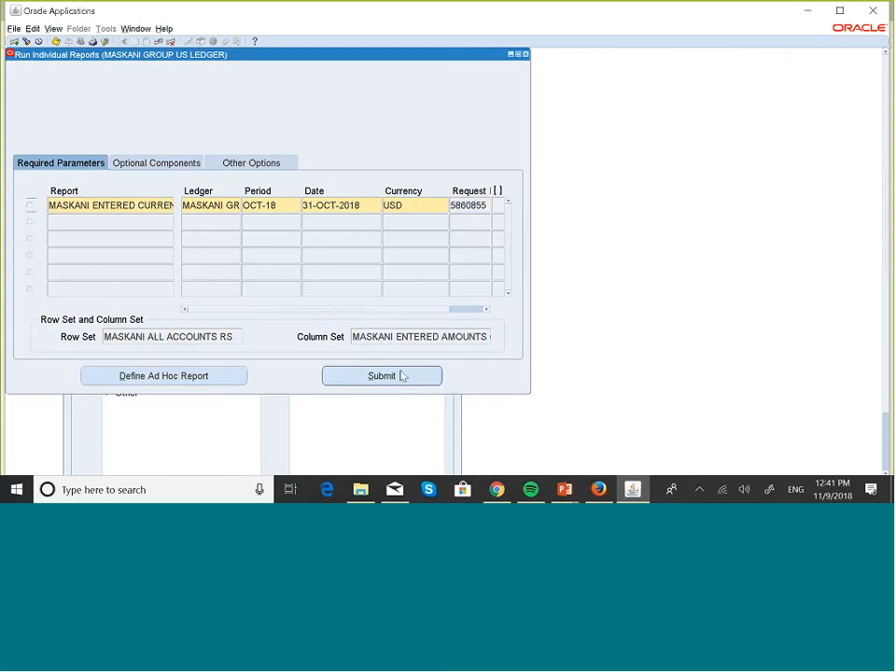
click(485, 206)
key(ctrl+c)
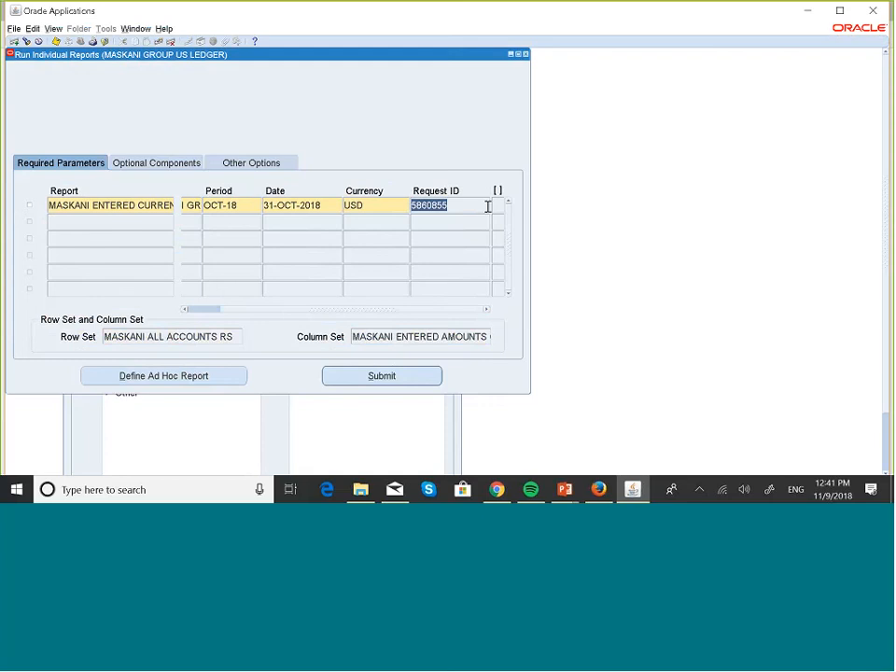
Step: Find the request by its pasted ID and open the report output in the browser
key(alt+v)
key(q)
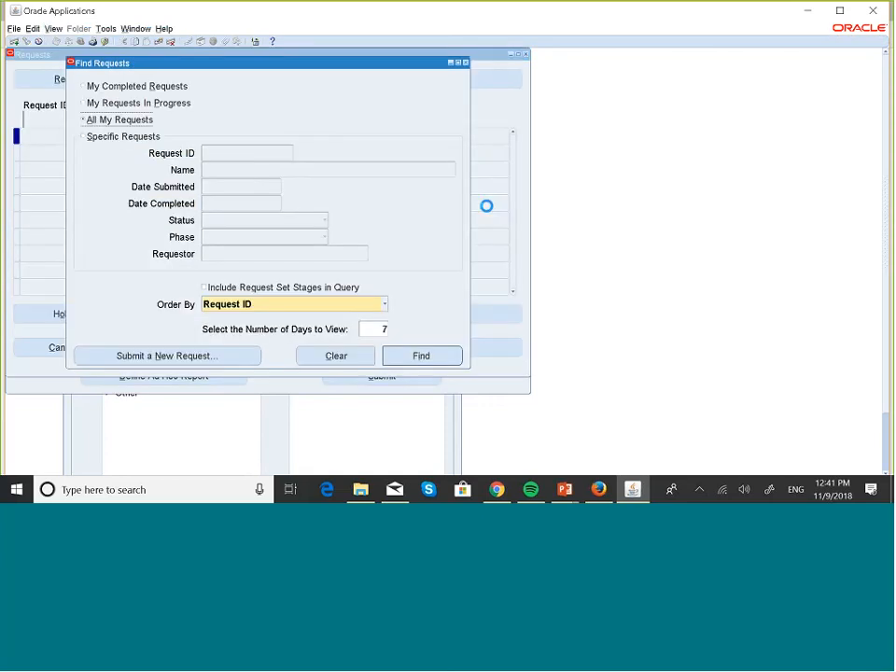
click(85, 137)
click(235, 154)
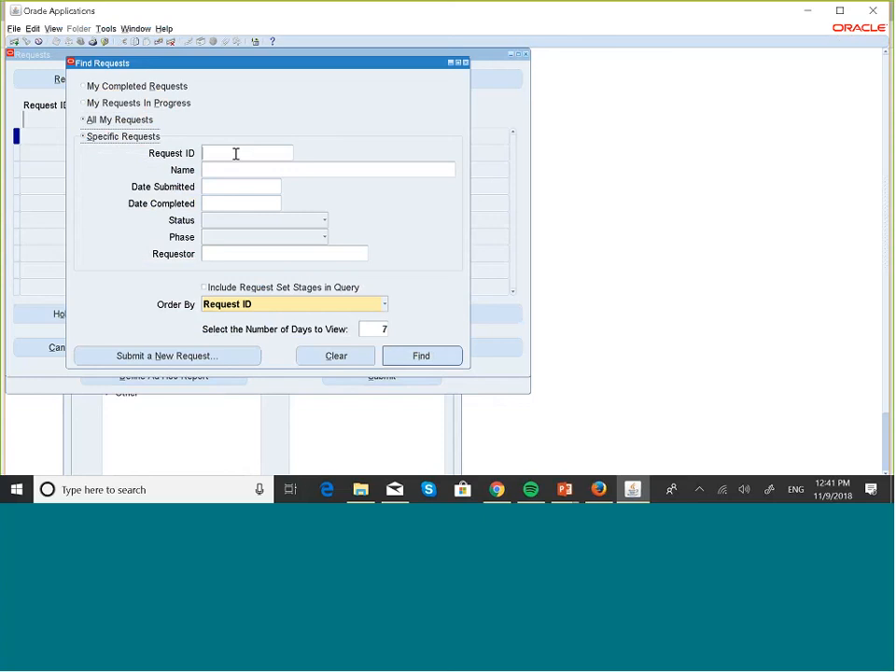
key(ctrl+v)
click(450, 357)
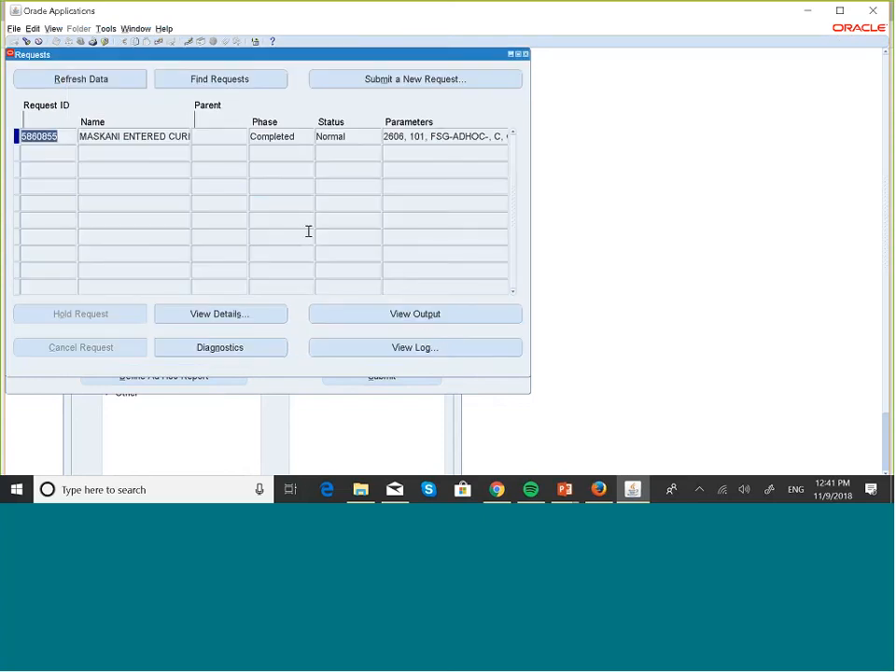
click(450, 315)
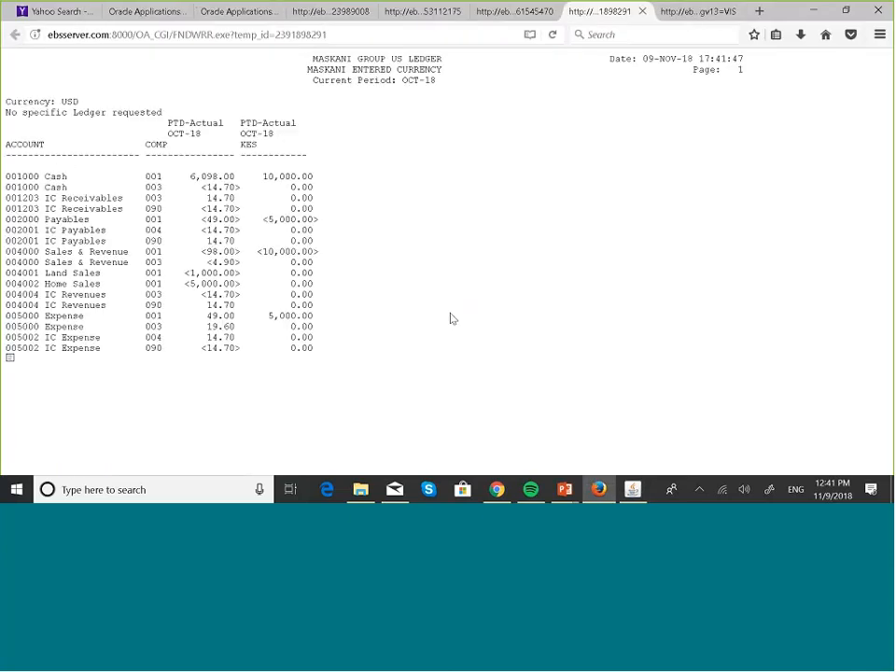